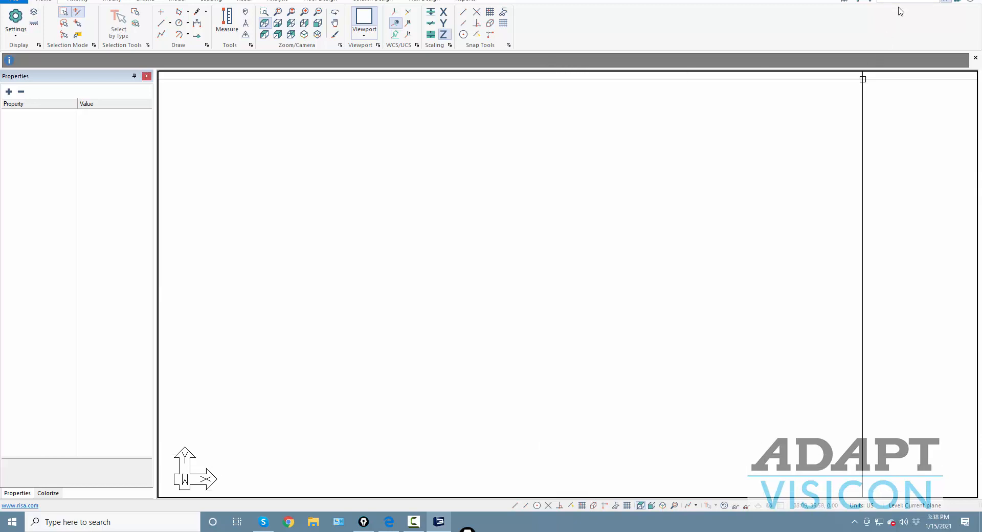
- Switch to the front view and sketch the 10 ft story height between the planes
click(652, 506)
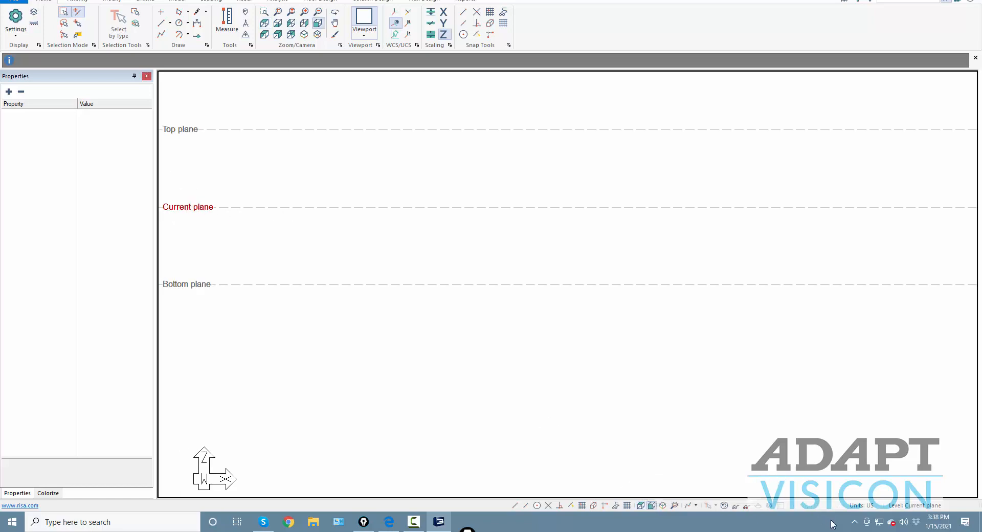
mouse_move(468, 530)
mouse_down()
mouse_move(517, 465)
mouse_move(670, 365)
mouse_up()
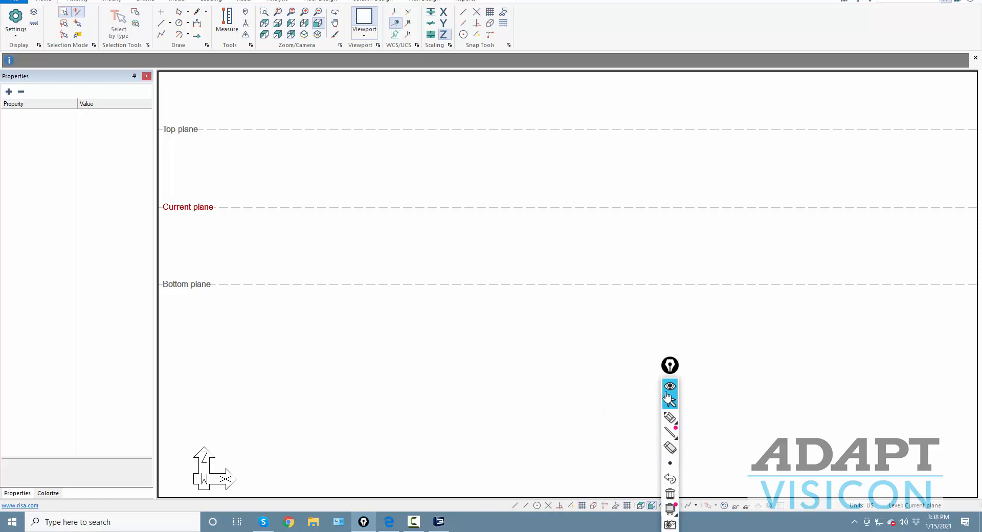
click(670, 416)
drag(362, 213, 371, 269)
mouse_move(384, 236)
mouse_down()
mouse_move(385, 246)
mouse_move(398, 239)
mouse_up()
- Mark the Top-to-Current plane height with arrowheads, then erase all annotation sketches
mouse_move(355, 139)
mouse_down()
mouse_move(357, 188)
mouse_move(357, 152)
mouse_up()
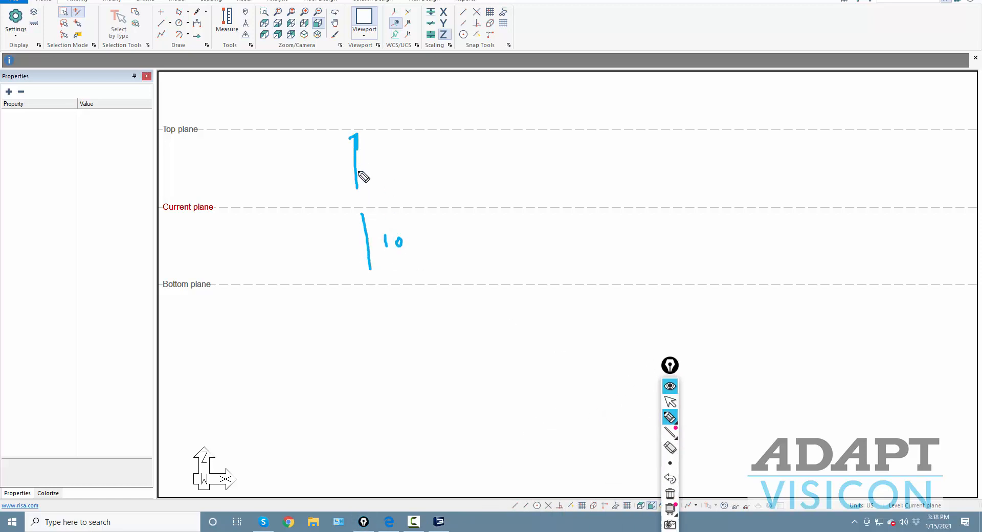
drag(360, 187, 357, 224)
click(354, 194)
drag(372, 266, 369, 276)
click(671, 494)
click(670, 402)
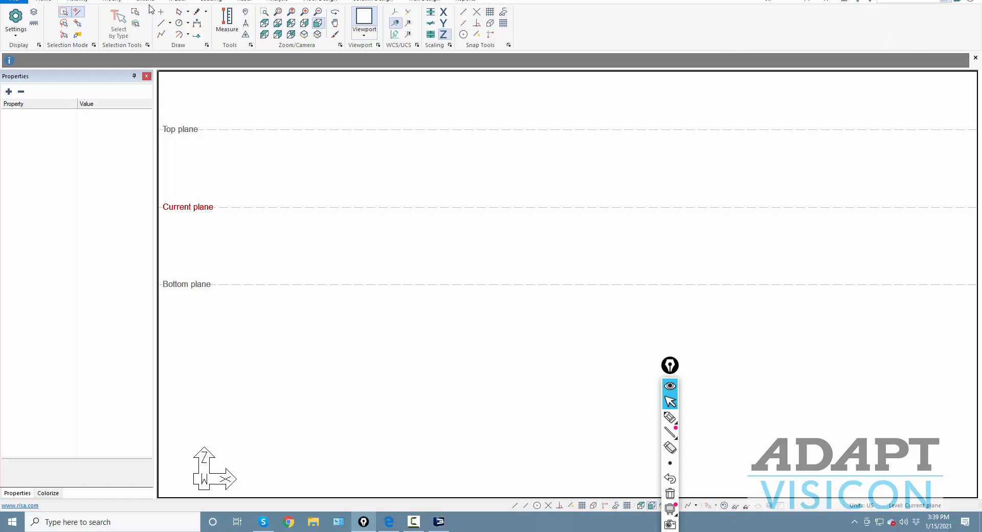
- In Story Manager, change the Current plane height to 9 ft so Top sits at 19 ft
click(174, 1)
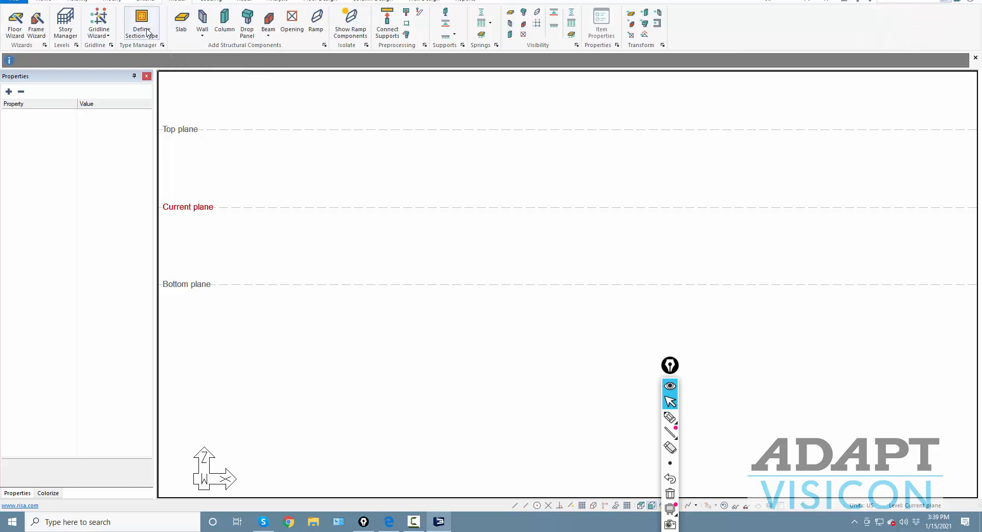
click(67, 28)
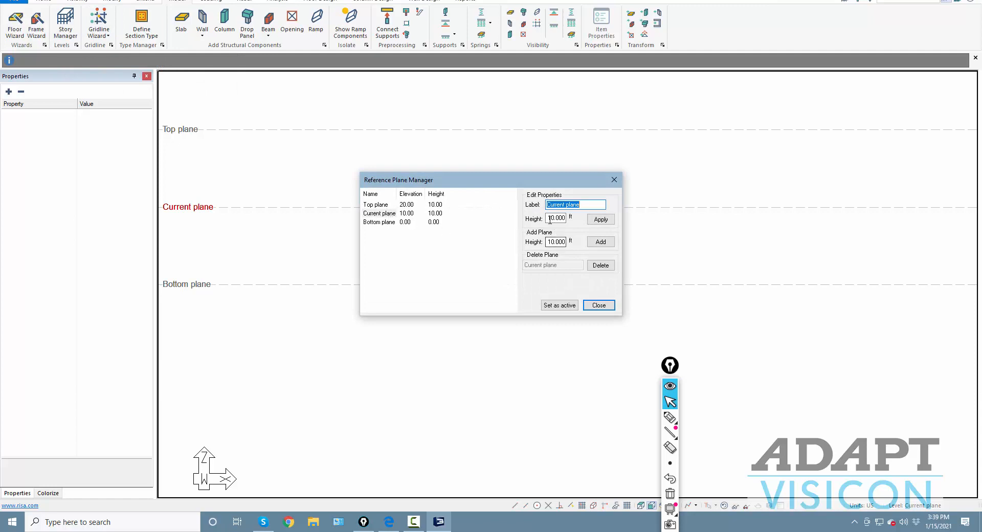
drag(548, 219, 617, 225)
text(9)
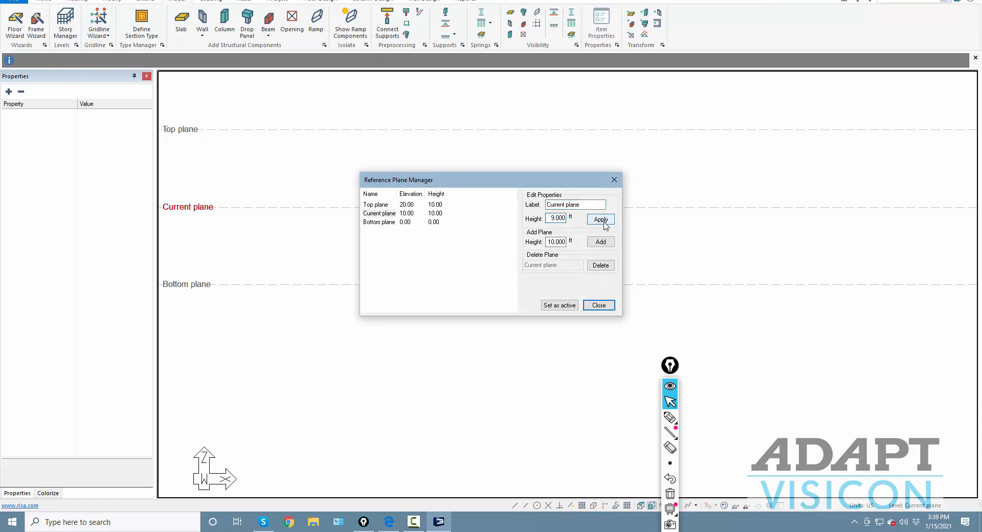
click(605, 221)
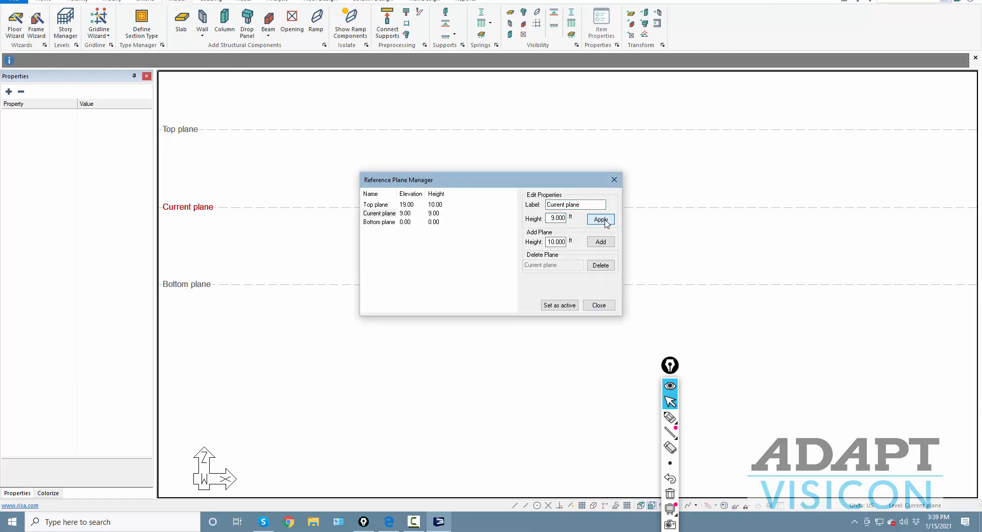
click(593, 307)
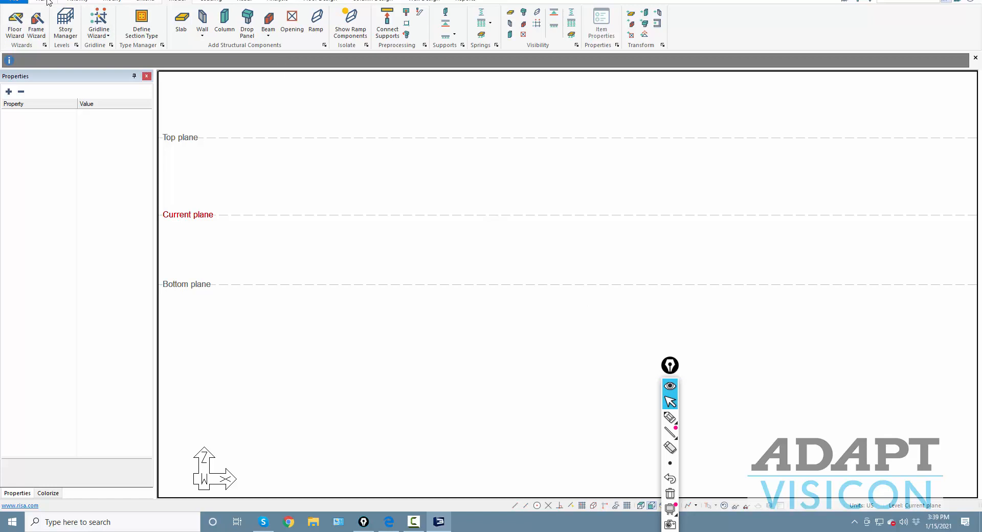
- Switch to a top-down plan view and move the annotation toolbar aside
click(63, 1)
click(45, 2)
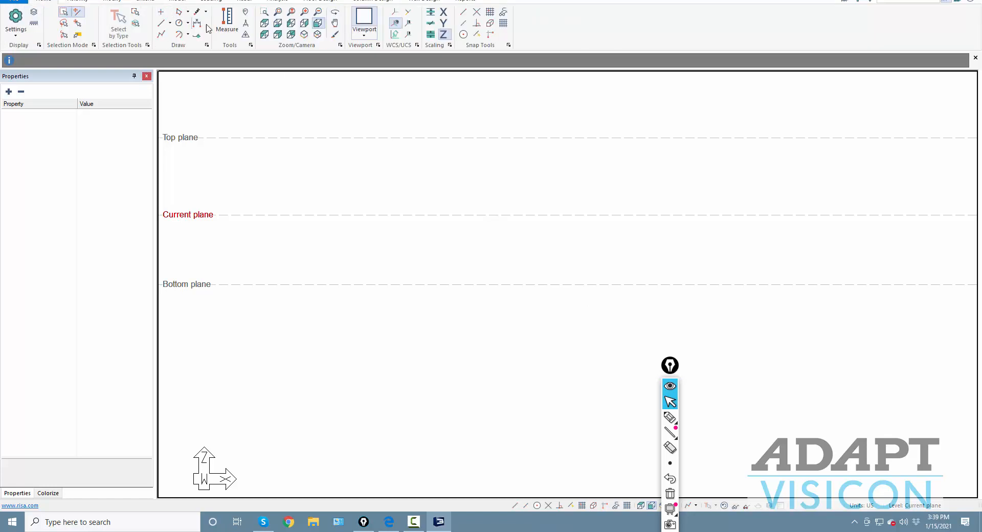
click(266, 24)
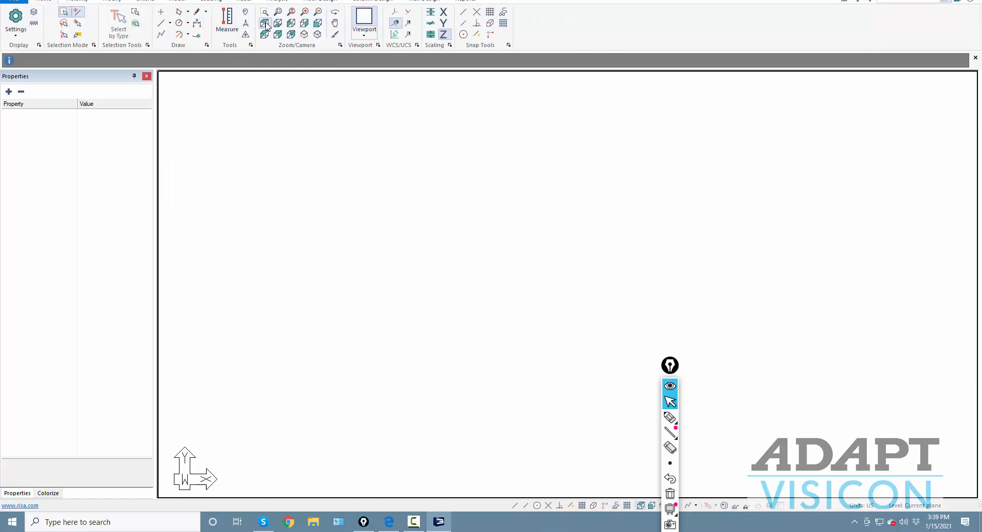
drag(671, 365, 916, 322)
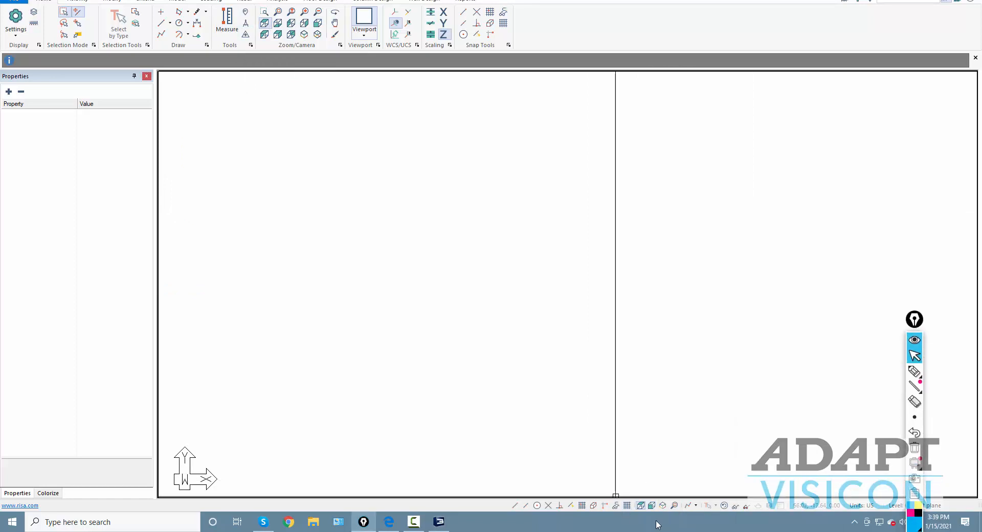
- Turn on the drawing grid with 14 ft X and 18 ft Y spacing
click(581, 505)
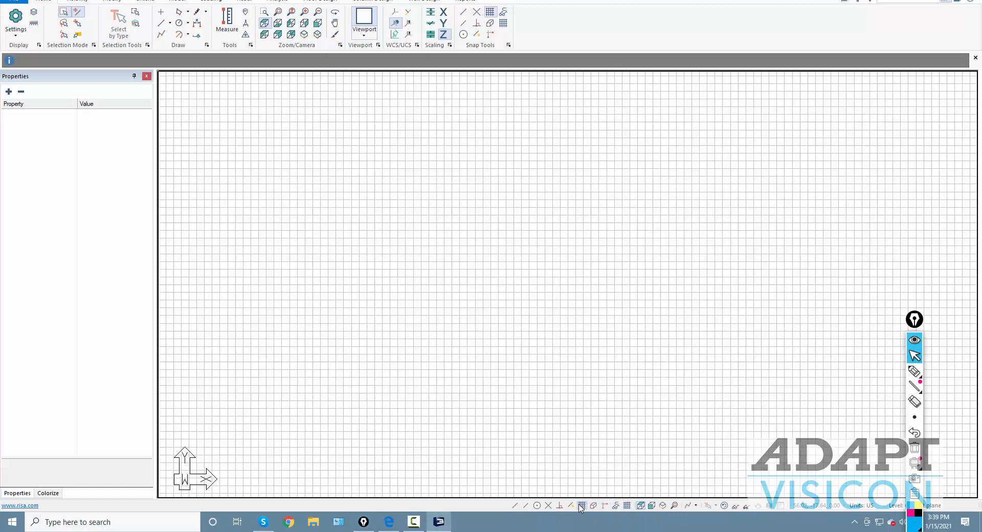
click(626, 507)
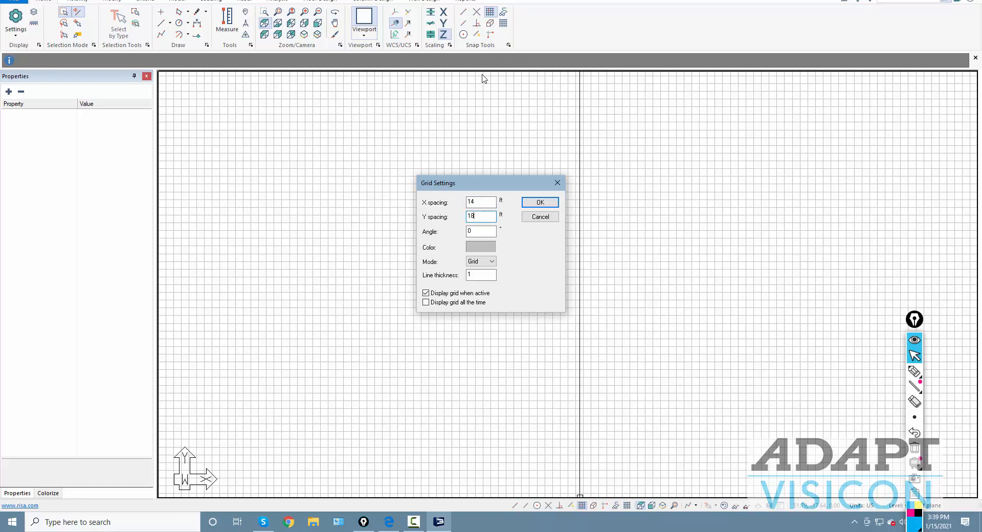
key(Return)
scroll(452, 272, down, 5)
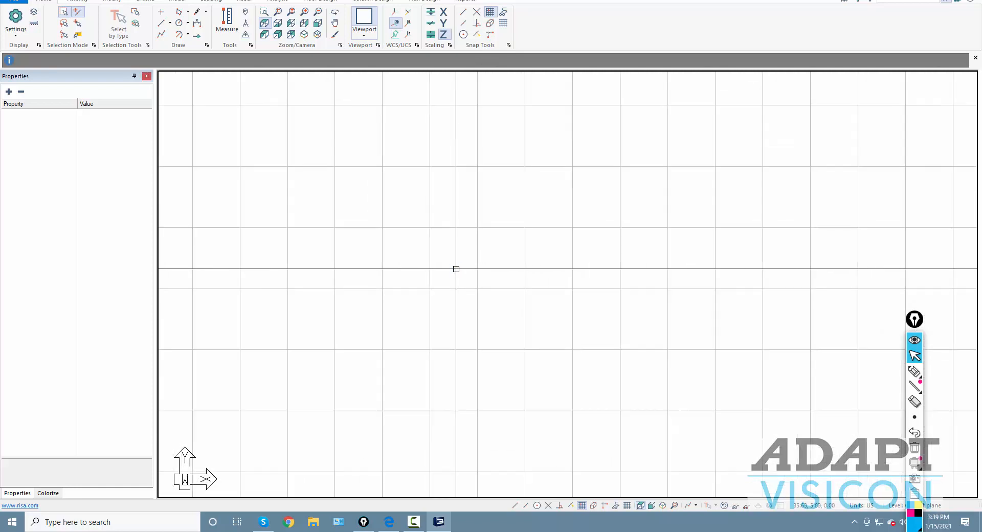
- Place a vertical line of four columns at consecutive grid intersections
click(177, 2)
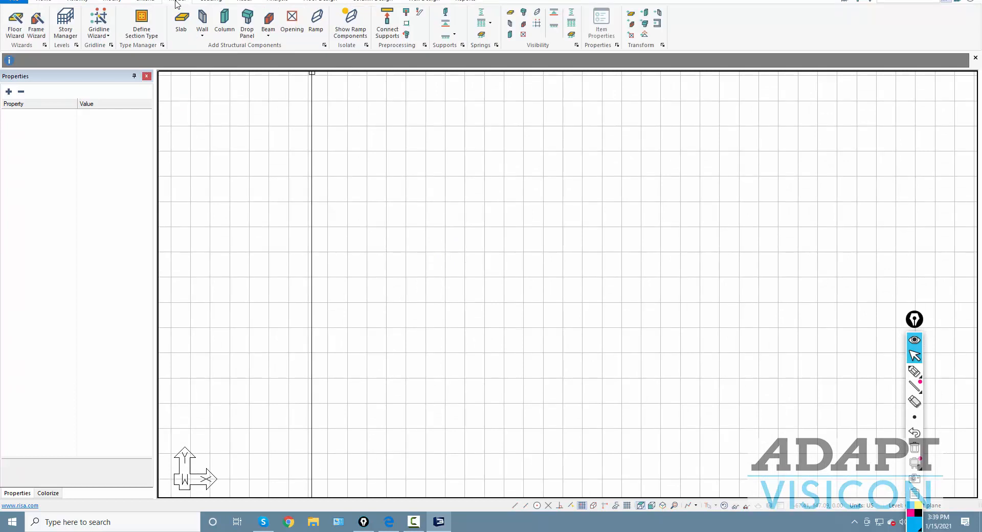
click(223, 21)
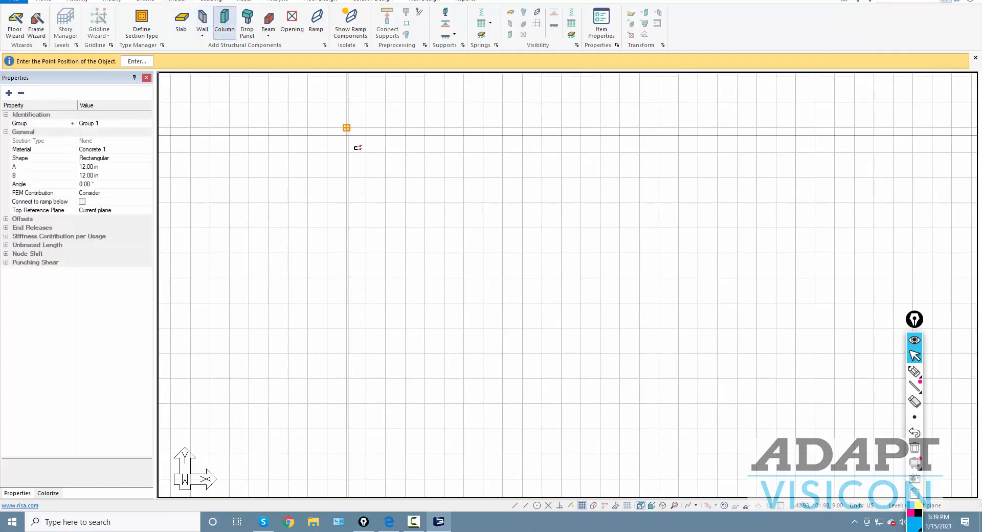
scroll(382, 174, up, 3)
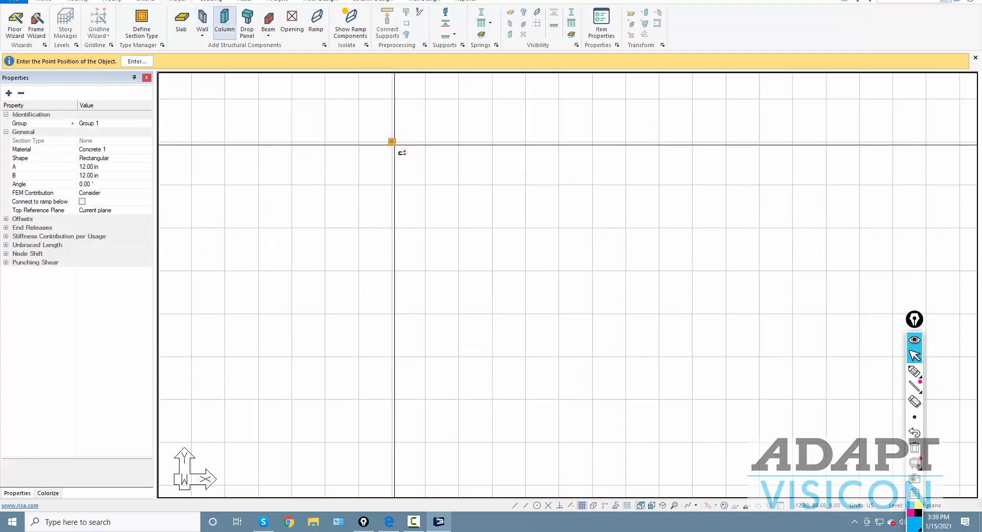
click(394, 183)
click(396, 228)
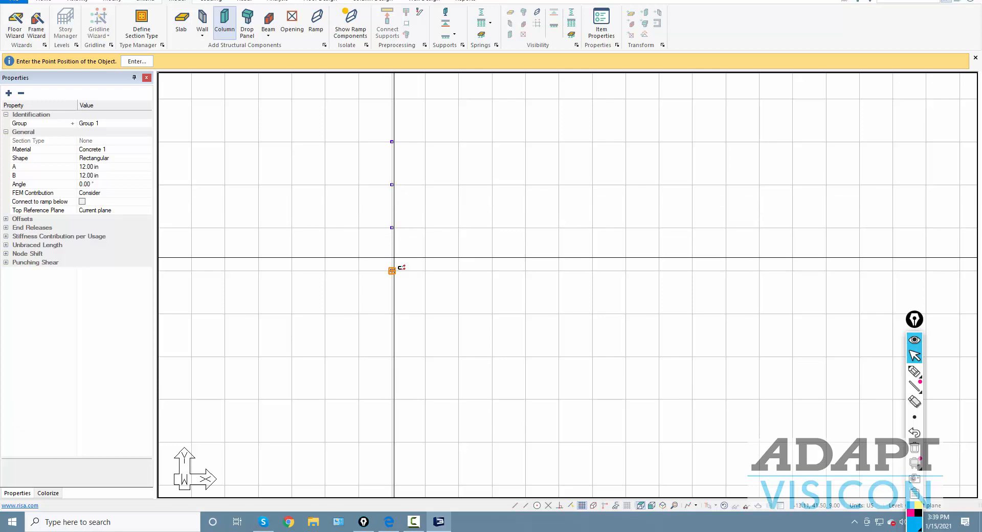
click(395, 269)
key(Escape)
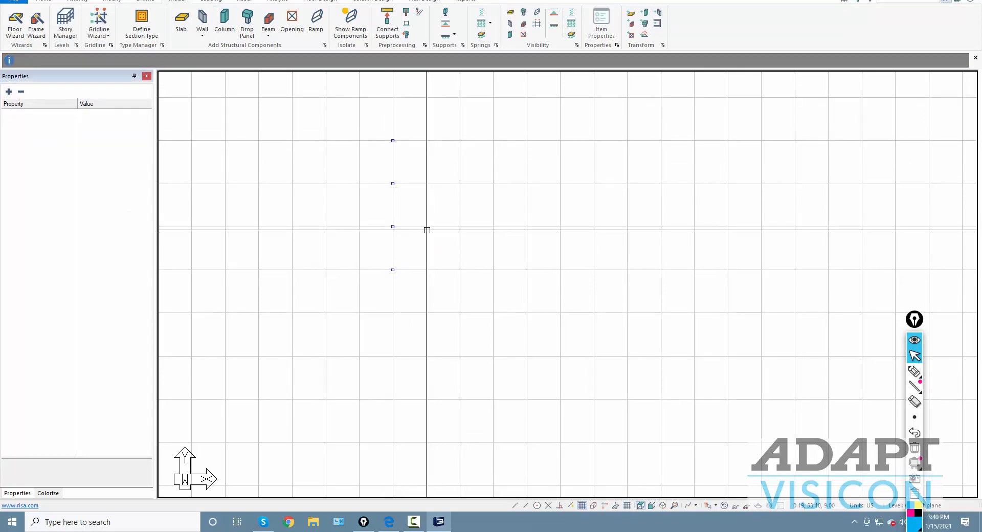
- Copy the four-column line to seven more grid positions to the right, making eight rows
drag(386, 132, 407, 285)
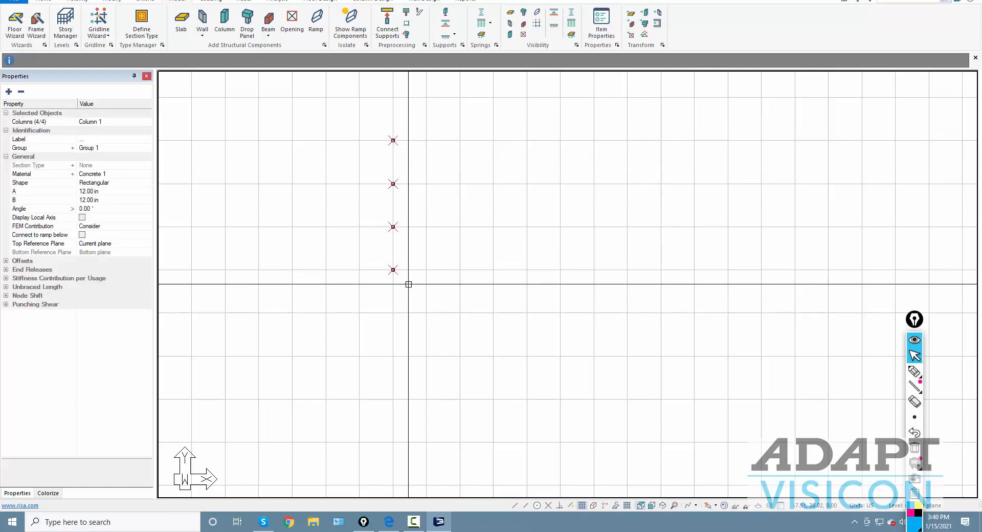
key(ctrl+v)
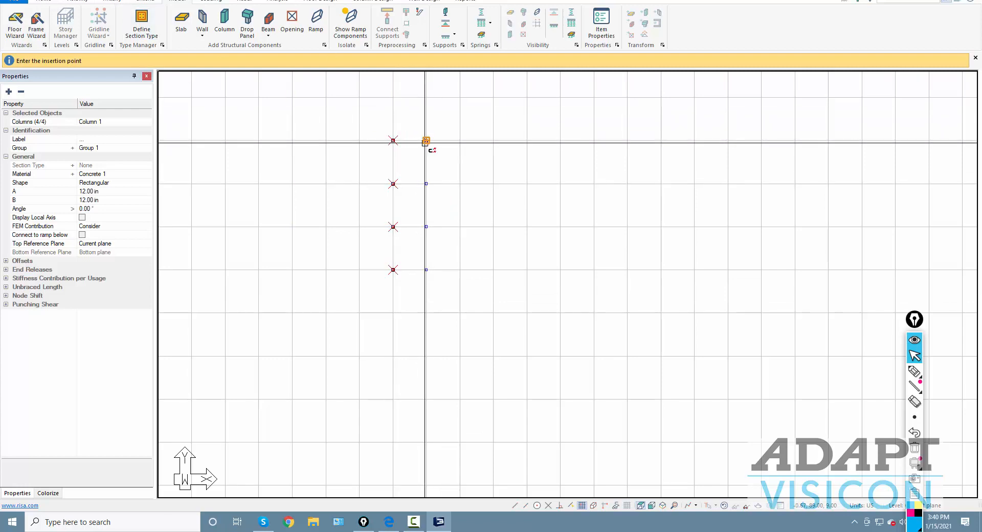
click(458, 140)
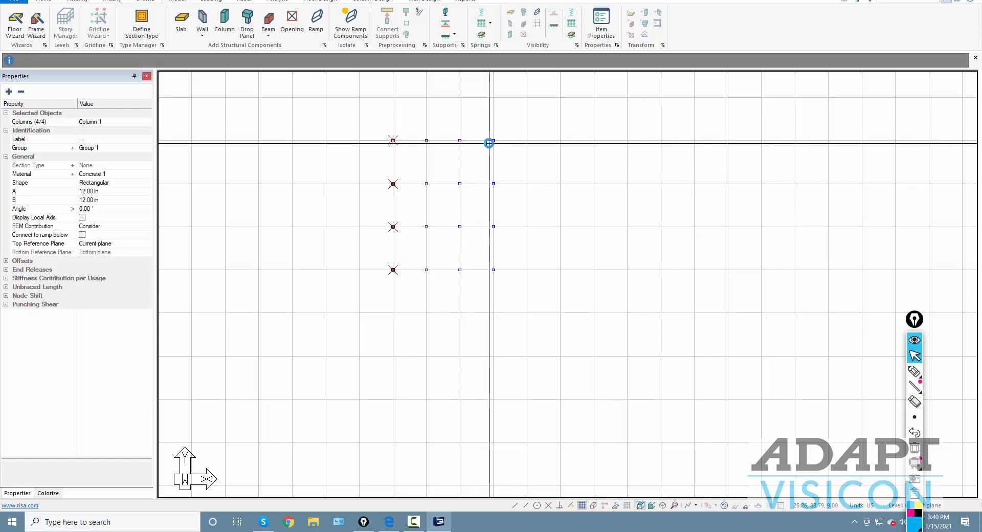
click(494, 140)
click(541, 145)
click(561, 146)
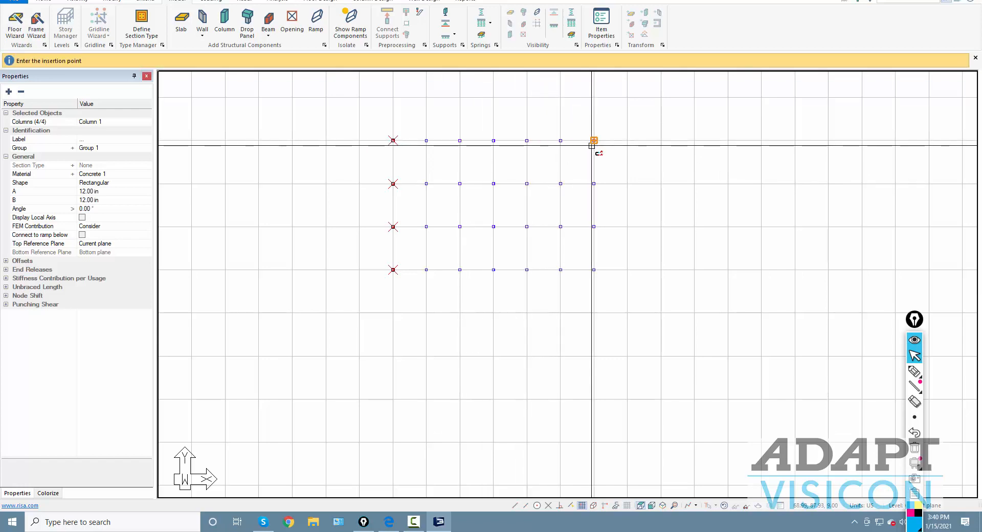
click(593, 146)
click(626, 145)
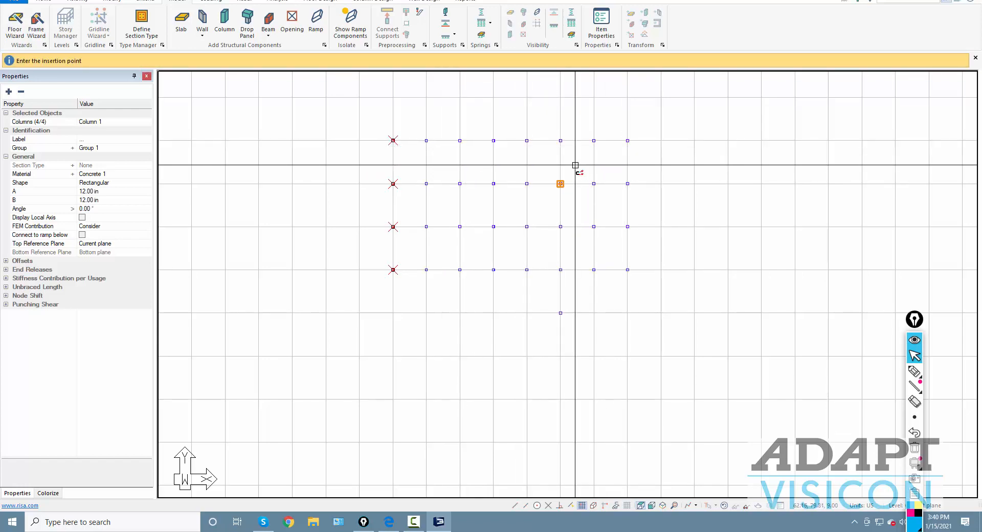
key(Escape)
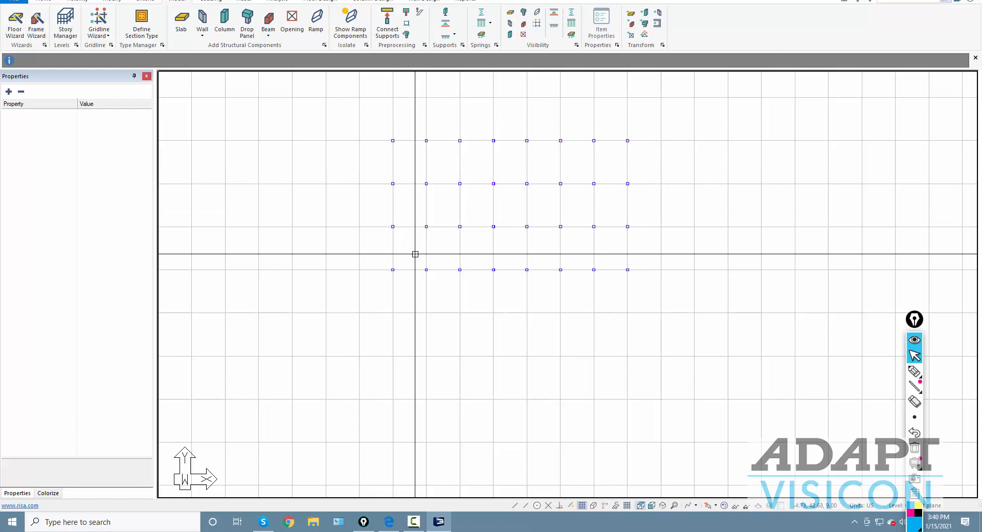
- Hide the drawing grid and recentre the column layout
scroll(416, 255, up, 3)
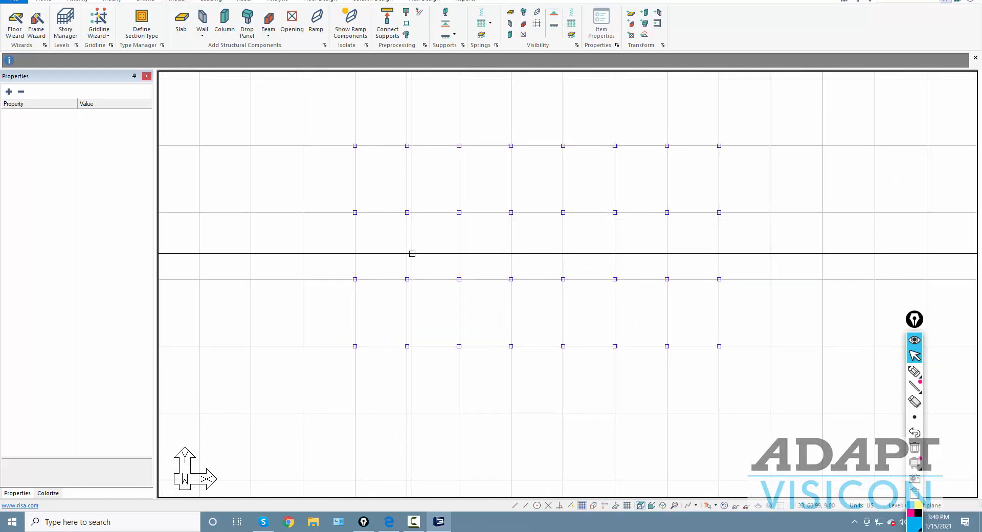
click(583, 507)
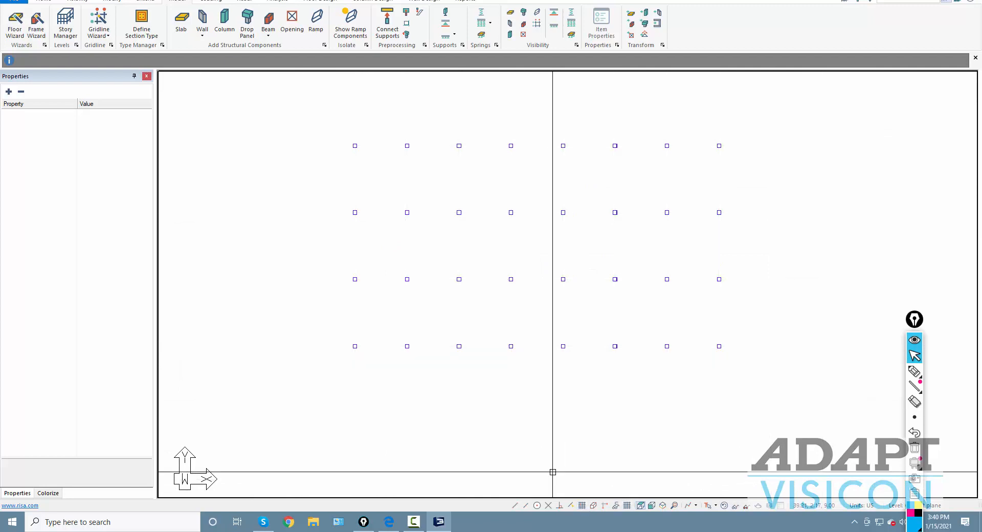
middle_drag(526, 387, 486, 394)
scroll(505, 305, up, 2)
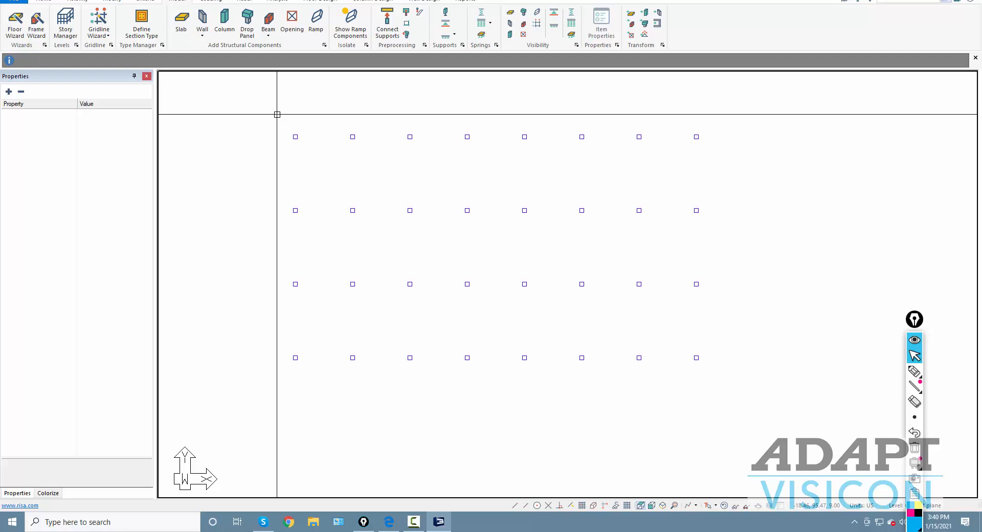
- Change all 32 columns to Square shape with 16 in sides, then start the Slab tool
drag(277, 114, 730, 392)
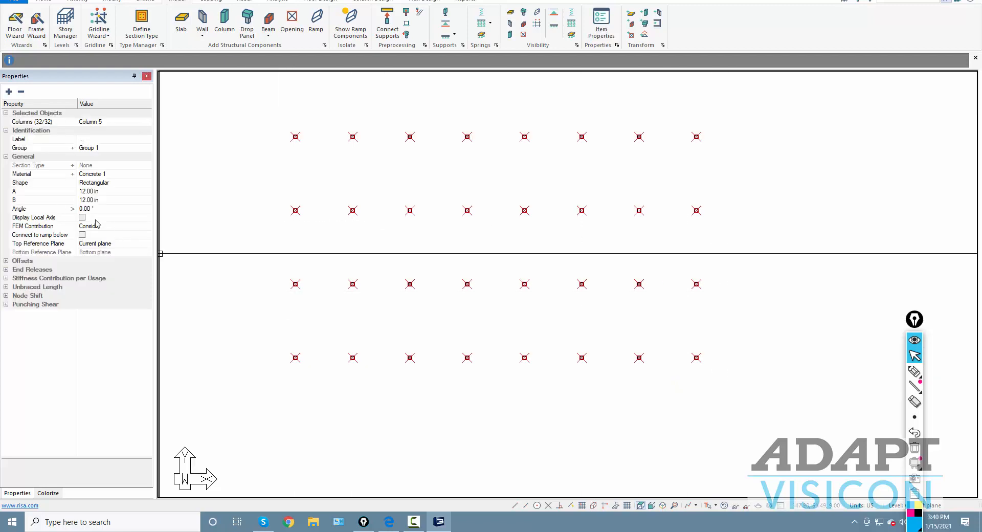
click(122, 188)
click(147, 184)
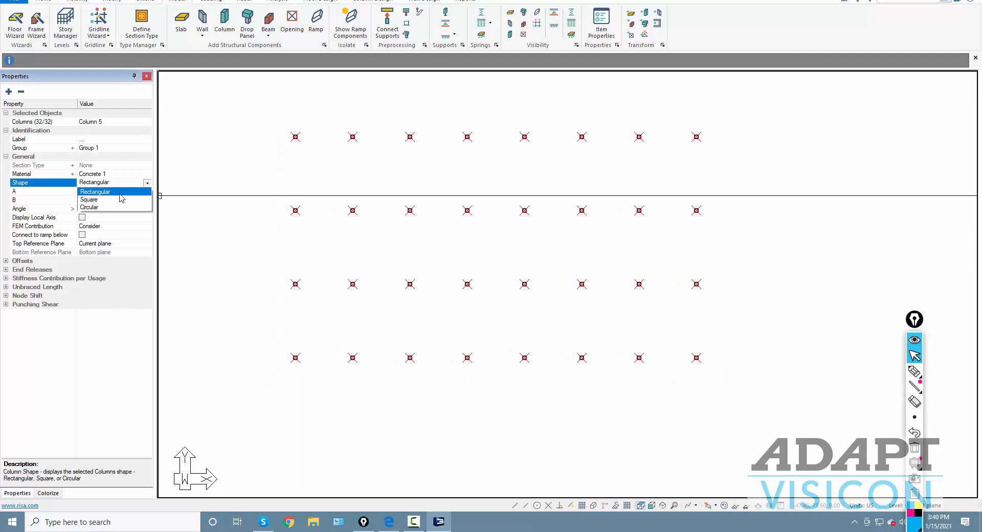
click(109, 200)
click(87, 192)
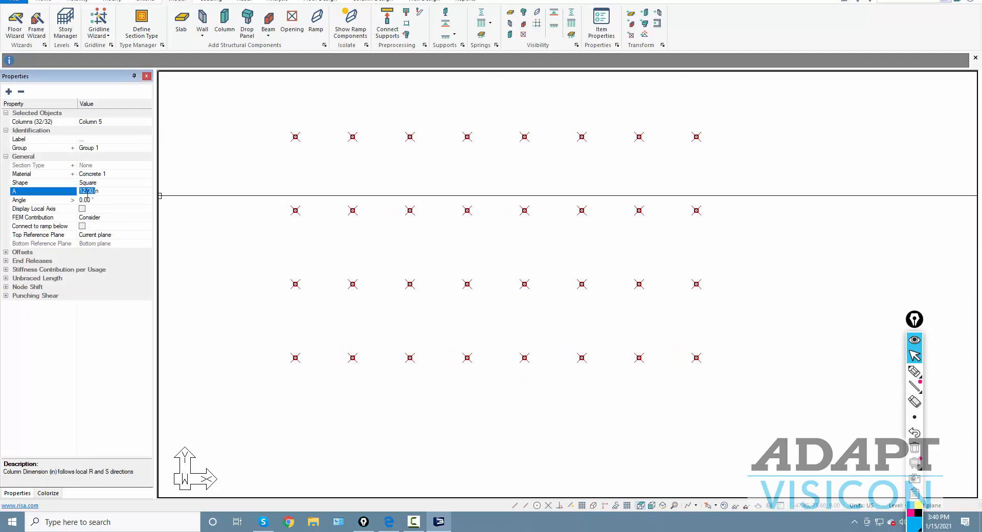
key(Return)
key(Escape)
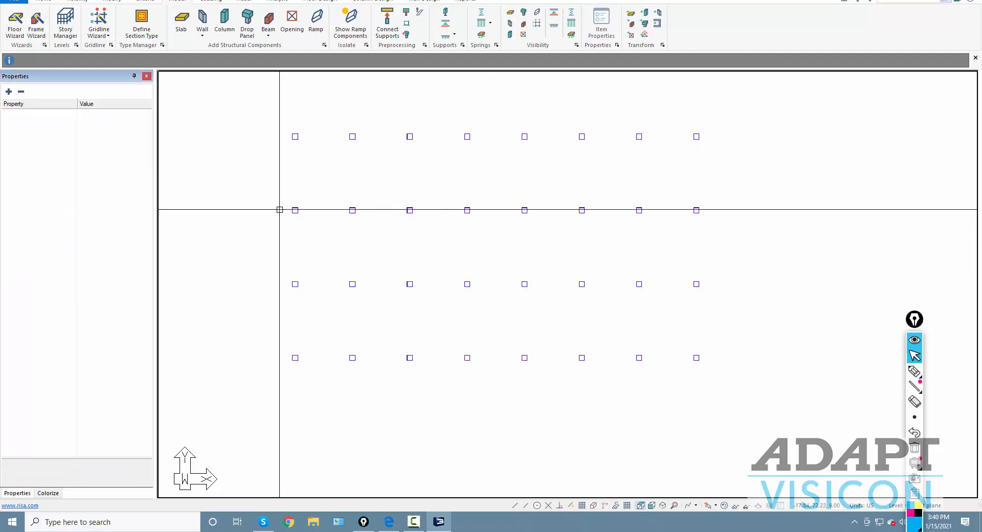
click(181, 21)
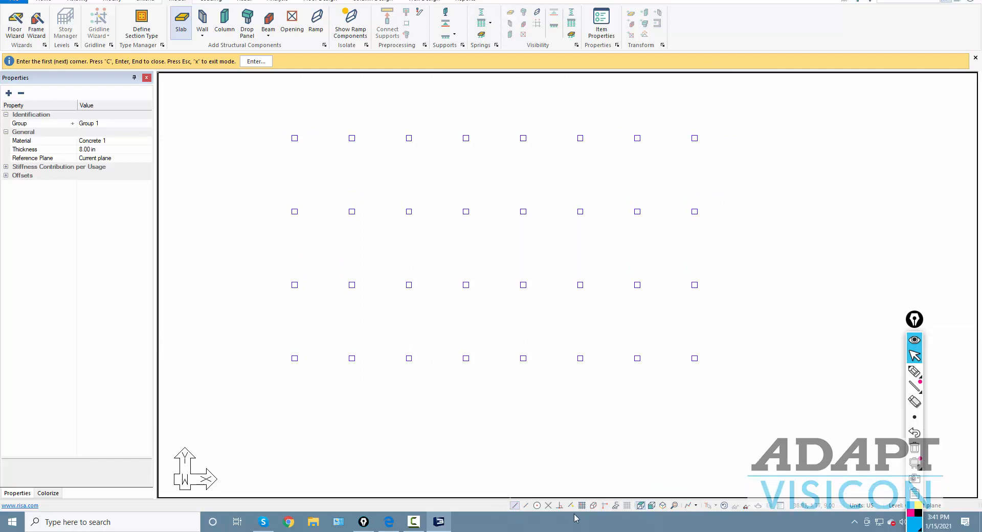
- With Snap to Endpoint on, draw the slab outline through the four corner columns
click(45, 1)
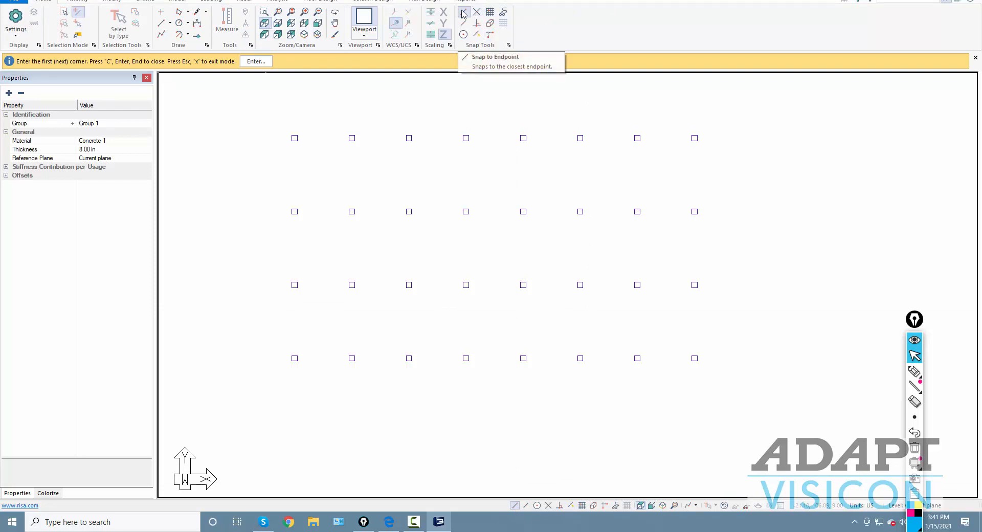
click(490, 23)
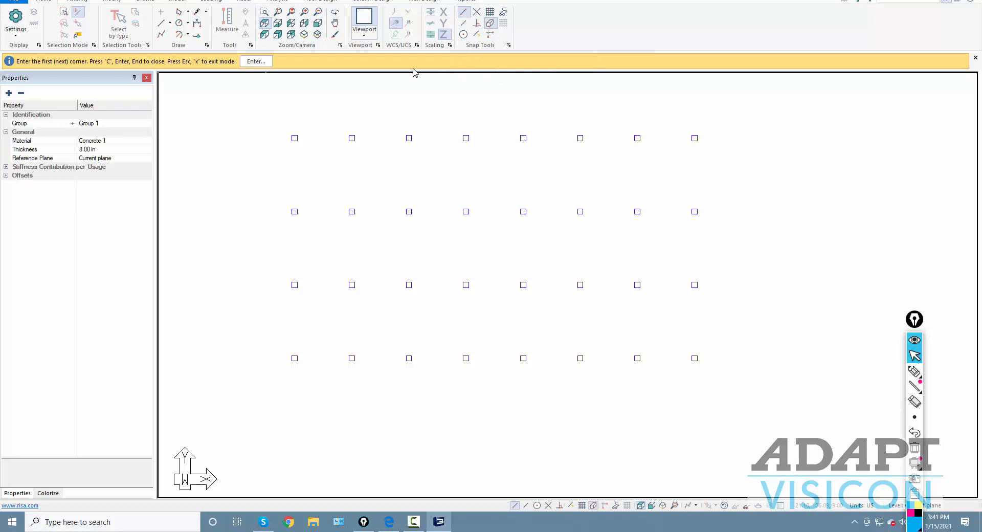
click(294, 138)
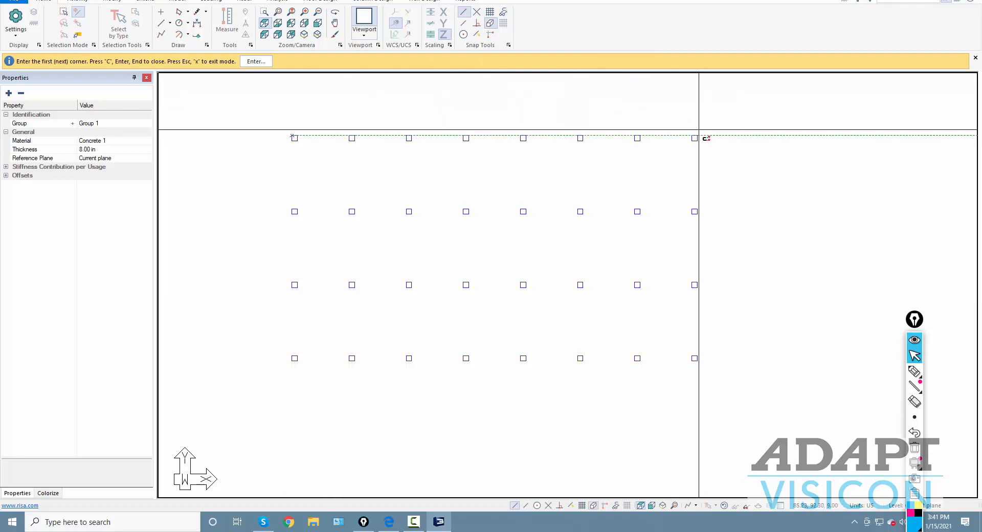
click(694, 138)
click(694, 358)
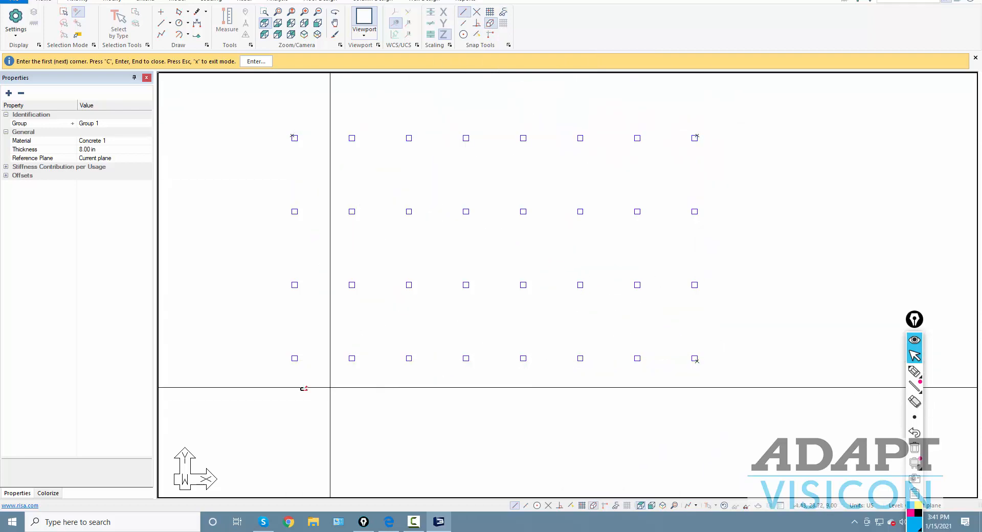
click(293, 362)
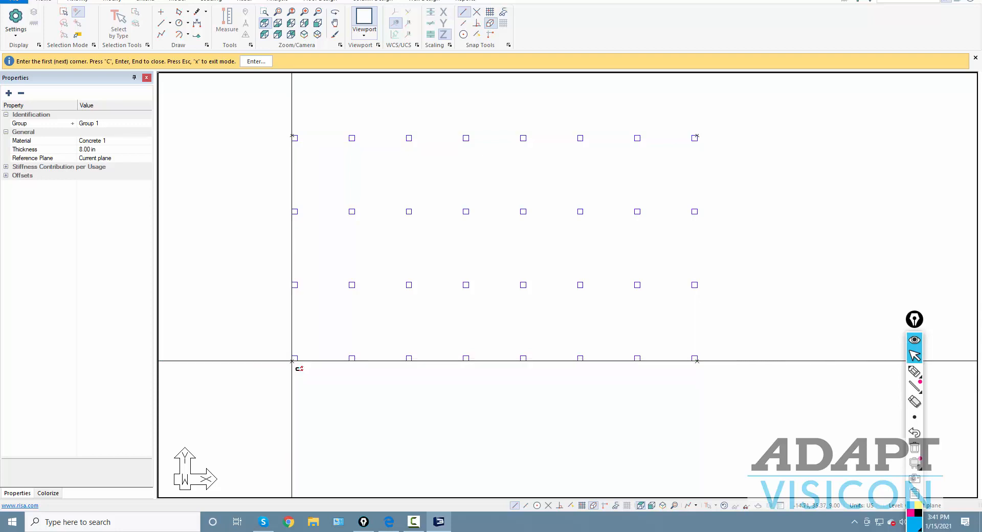
key(Return)
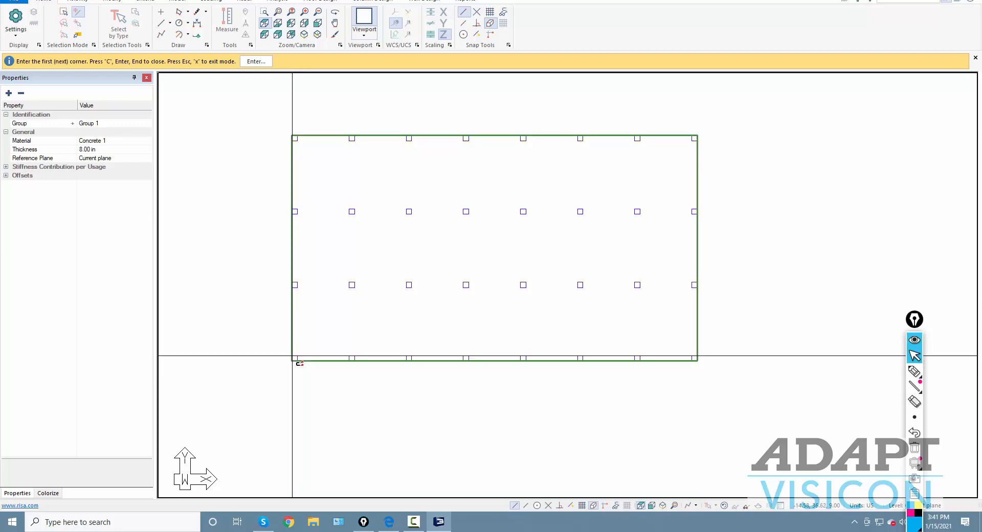
key(Escape)
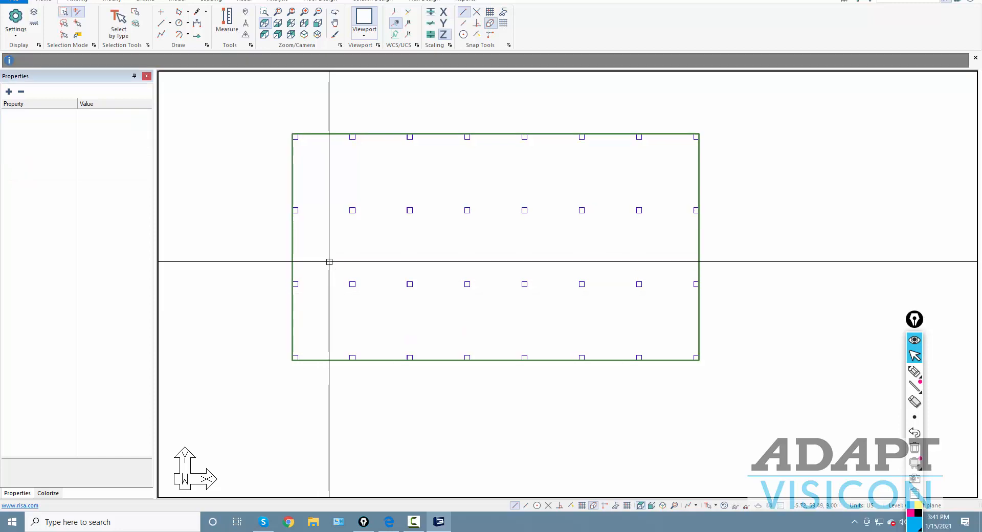
- Select the slab, check the PDF example, and change its thickness to 7 in
click(327, 135)
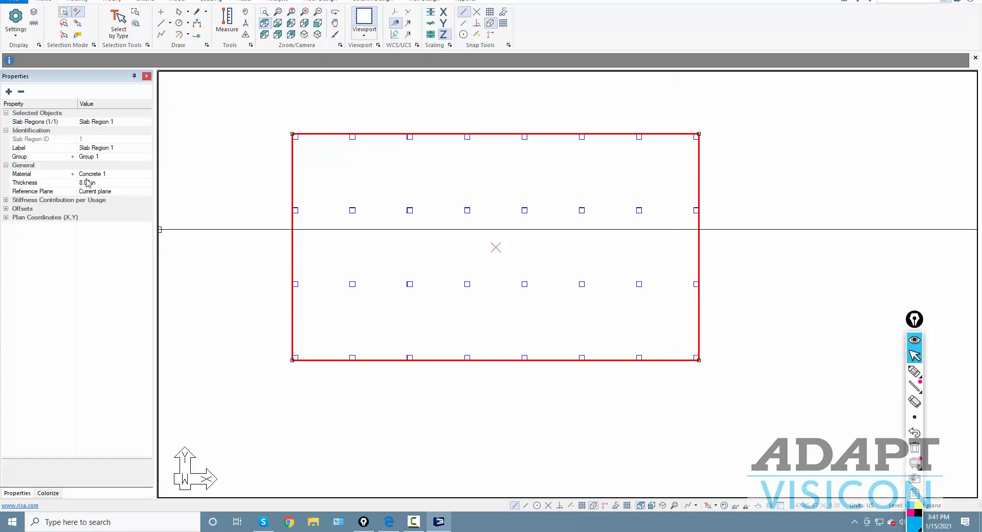
click(388, 524)
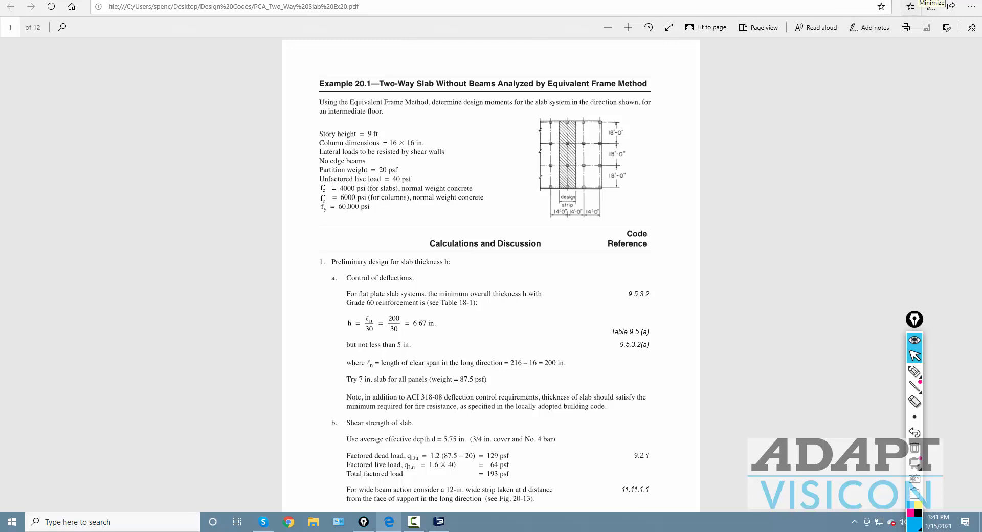
click(927, 0)
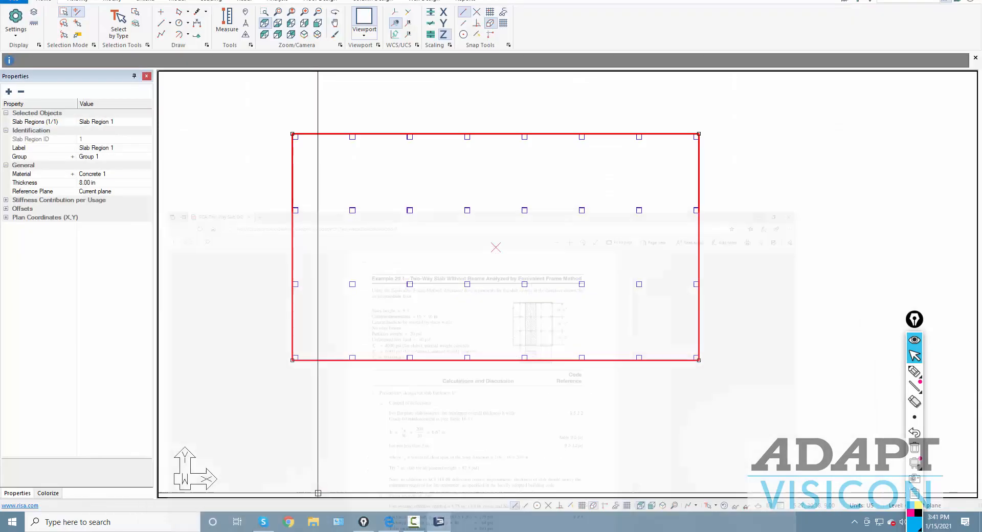
click(82, 185)
text(7)
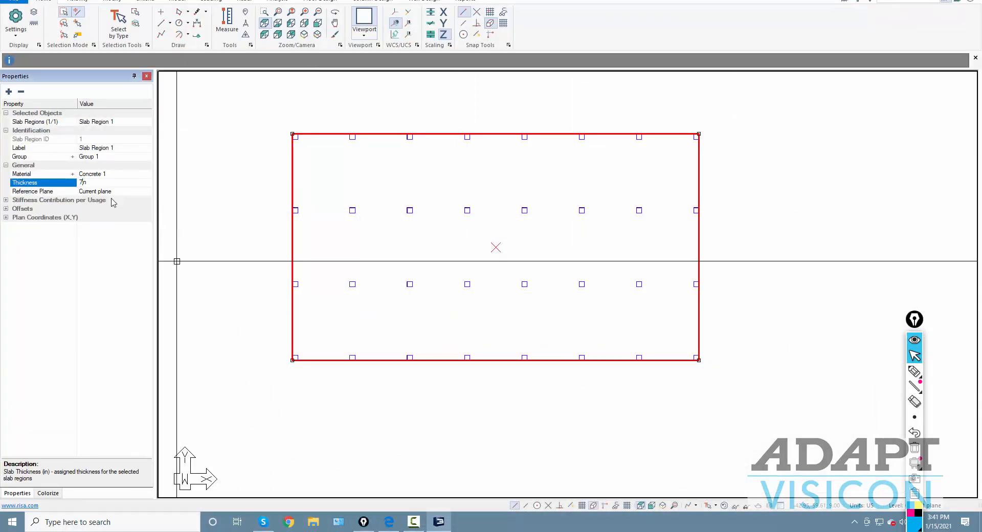
click(215, 210)
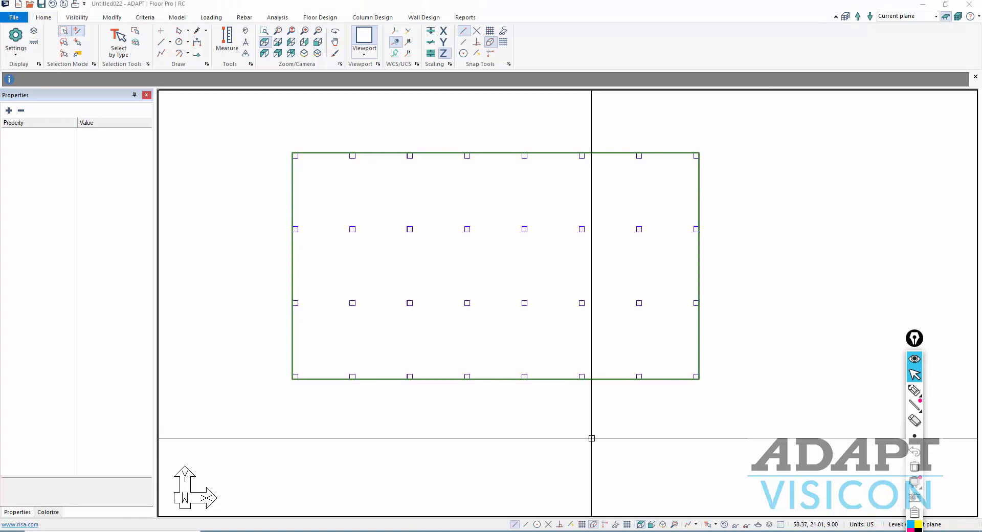
- Review the reference PDF, then open the Criteria concrete material definitions
click(389, 531)
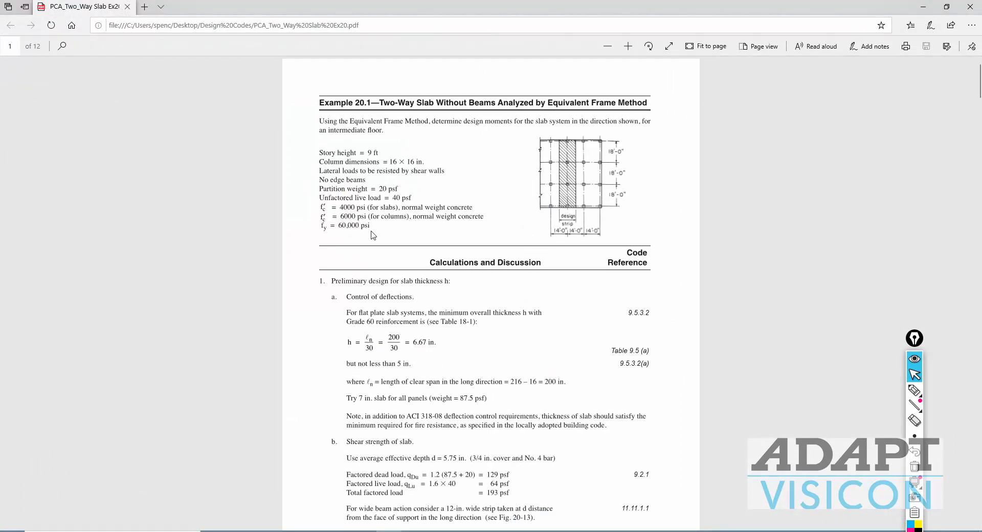
click(921, 10)
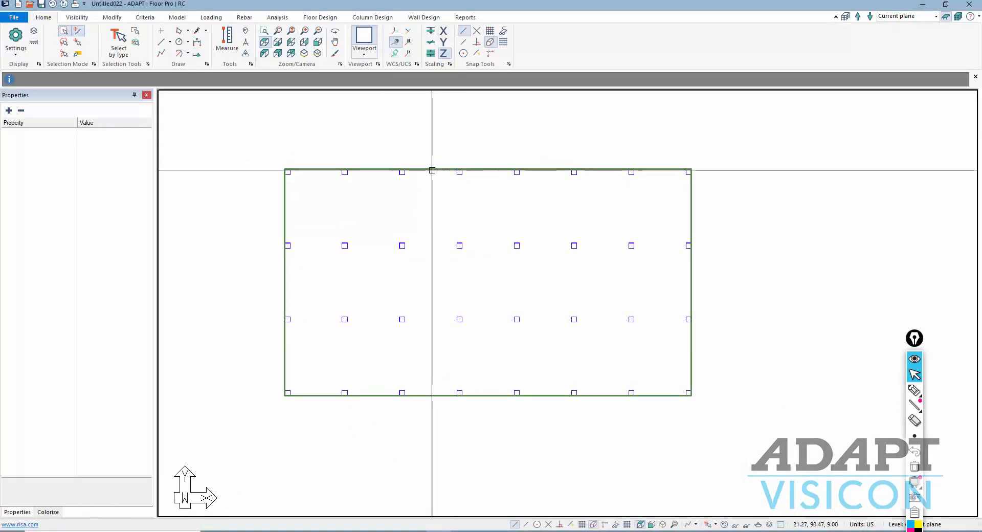
click(144, 18)
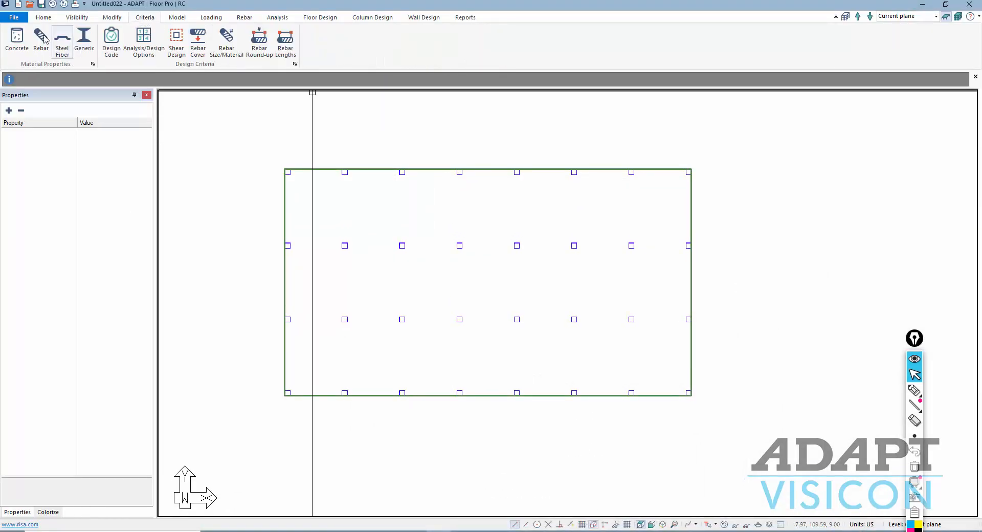
click(17, 40)
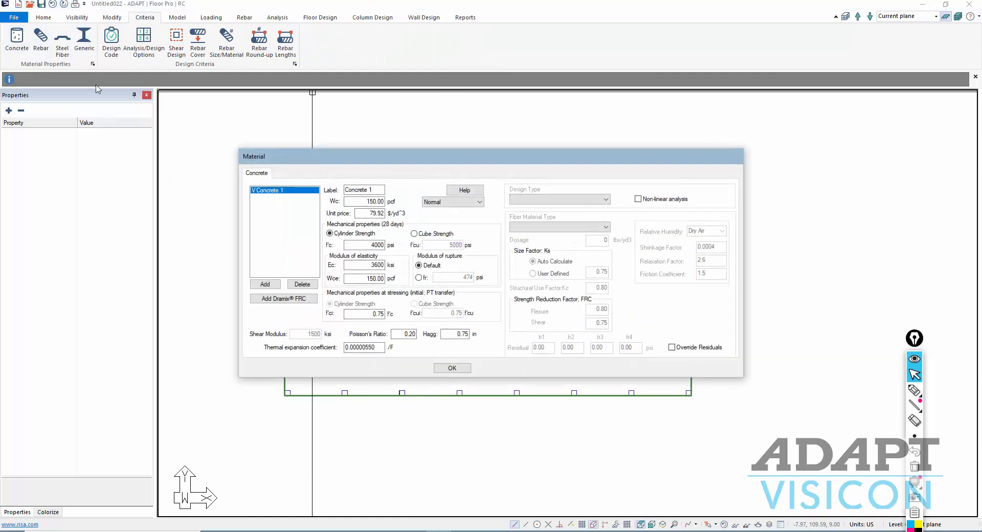
- Add a new concrete material labelled 'columns', review its f'c, and save
click(265, 285)
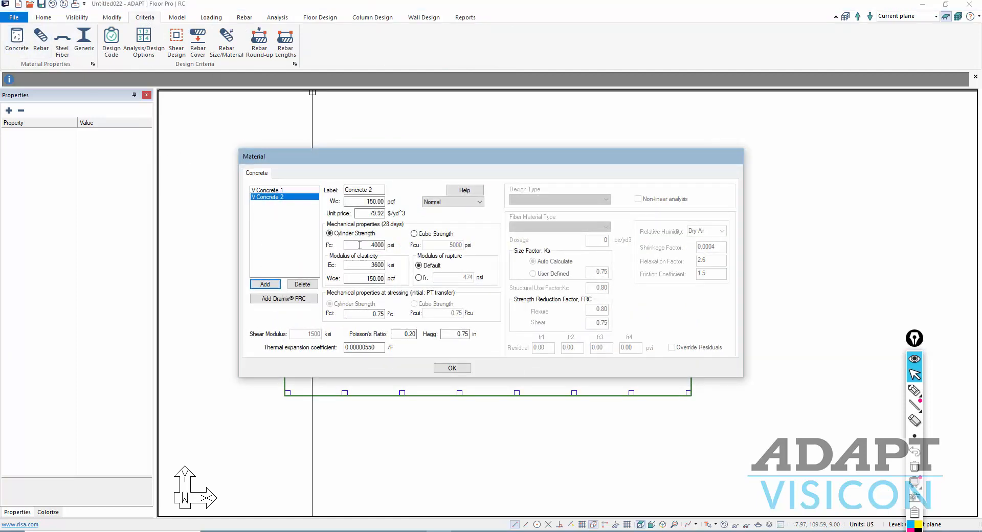
click(298, 198)
text(col)
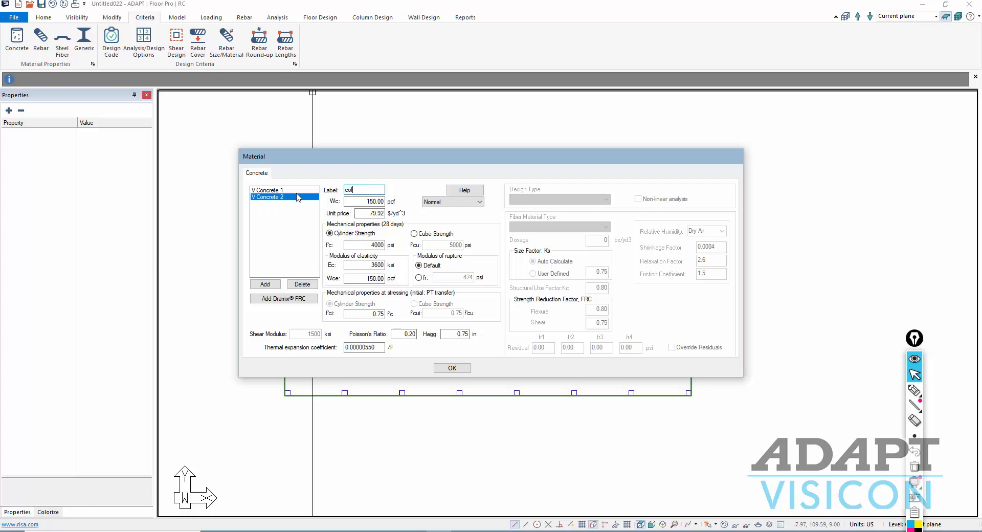
text(umns)
key(Tab)
click(365, 245)
drag(372, 245, 407, 252)
click(454, 369)
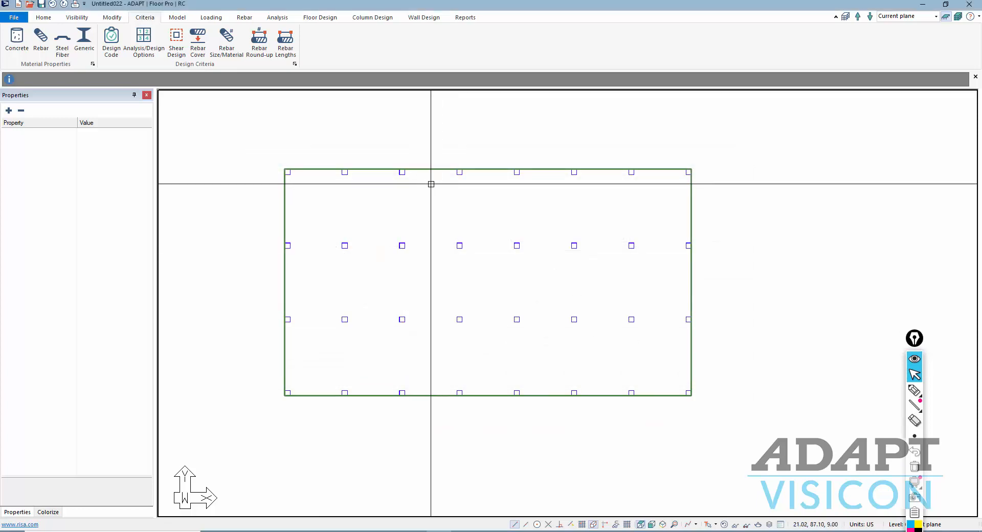
- Check the slab settings and keep Concrete 1 as the slab's material
double_click(432, 169)
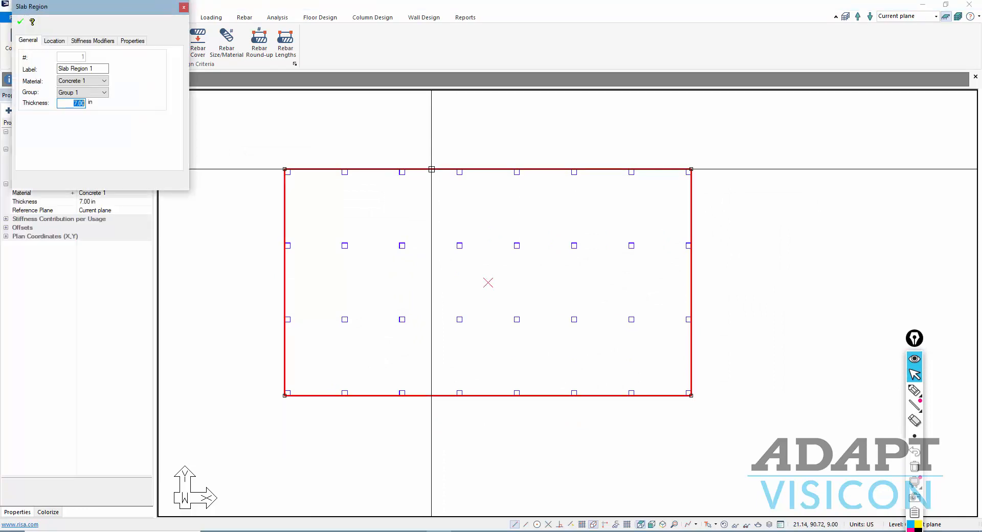
key(Escape)
double_click(426, 172)
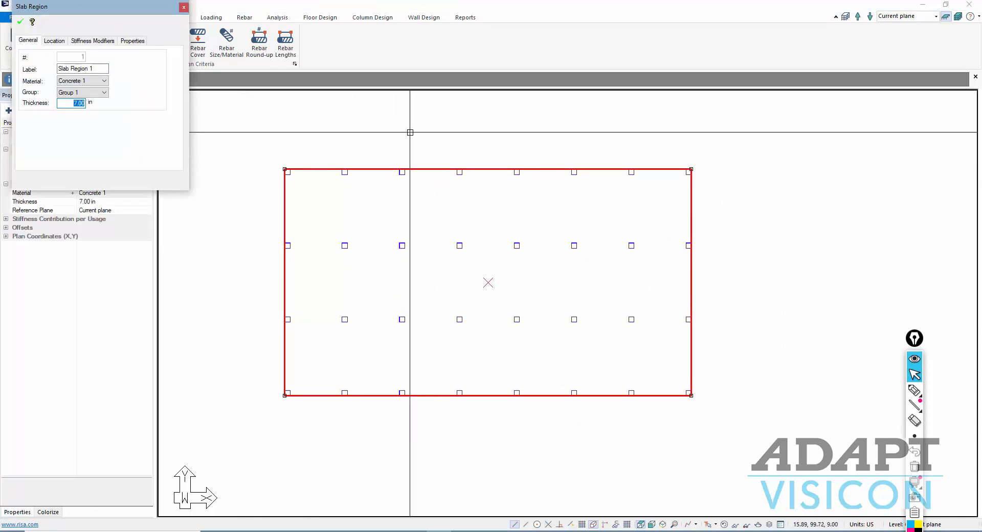
key(Escape)
click(424, 169)
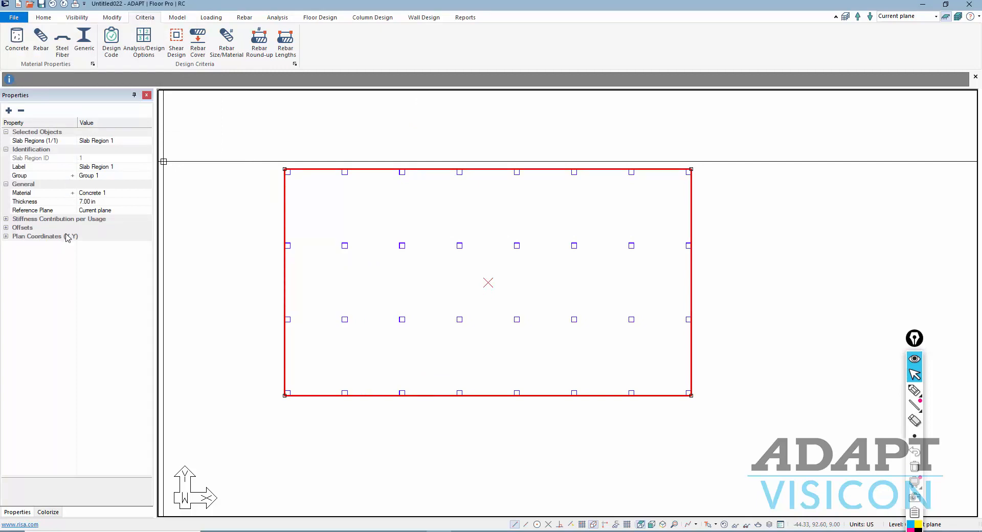
click(138, 197)
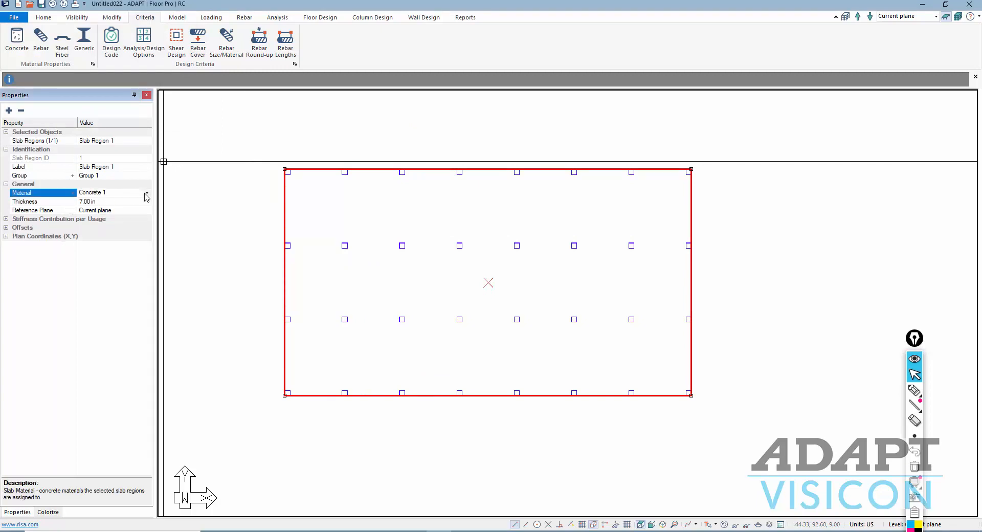
click(133, 198)
click(103, 202)
click(215, 193)
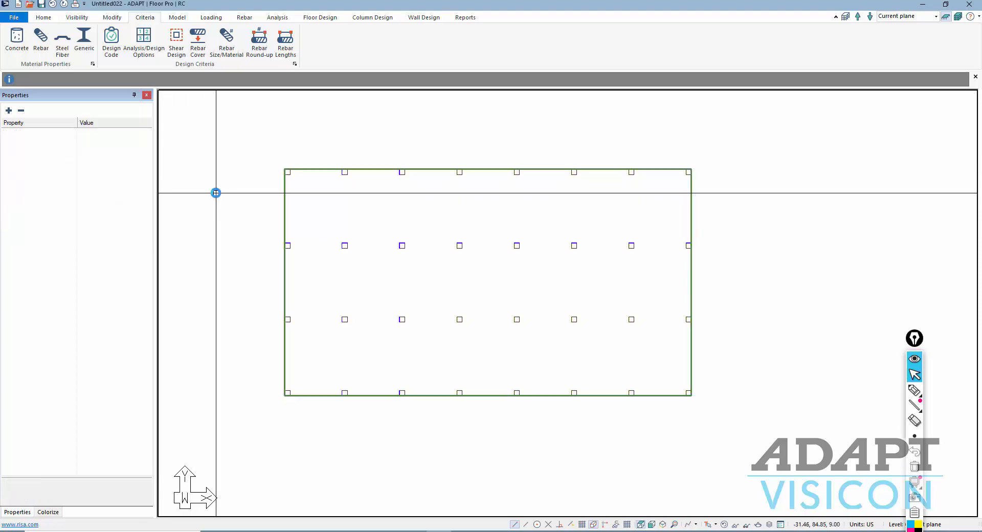
- Select all 32 columns without the slab and assign them the 'columns' material
drag(239, 125, 765, 453)
click(647, 169)
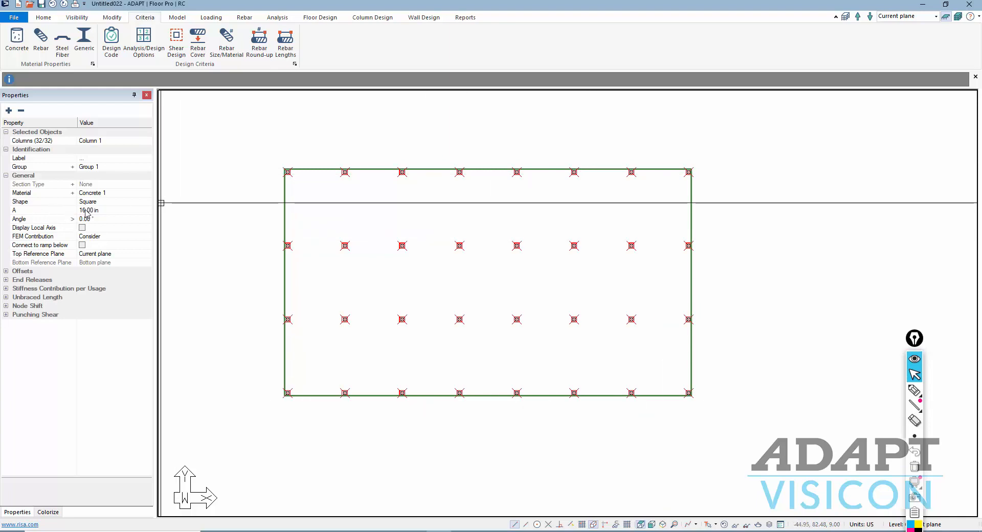
click(108, 193)
click(147, 193)
click(115, 211)
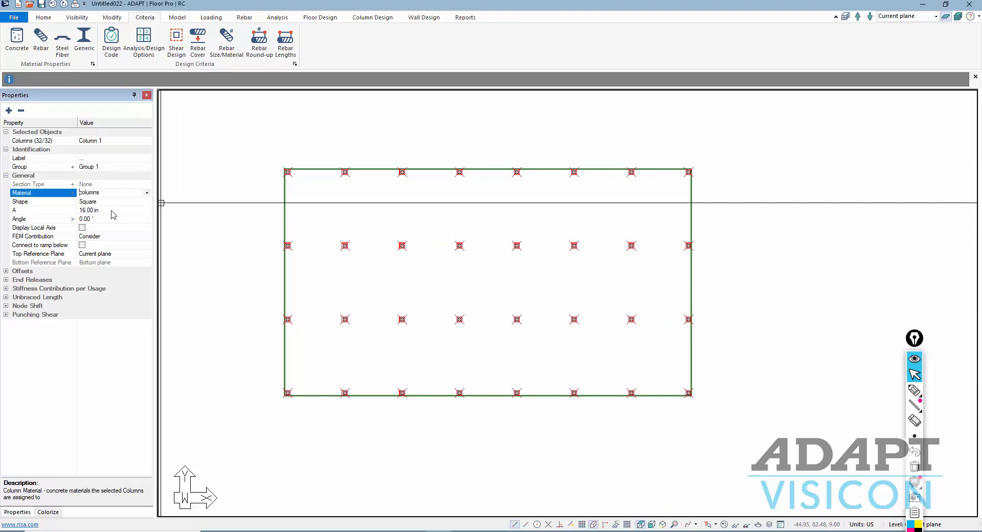
click(218, 230)
middle_drag(215, 236, 258, 244)
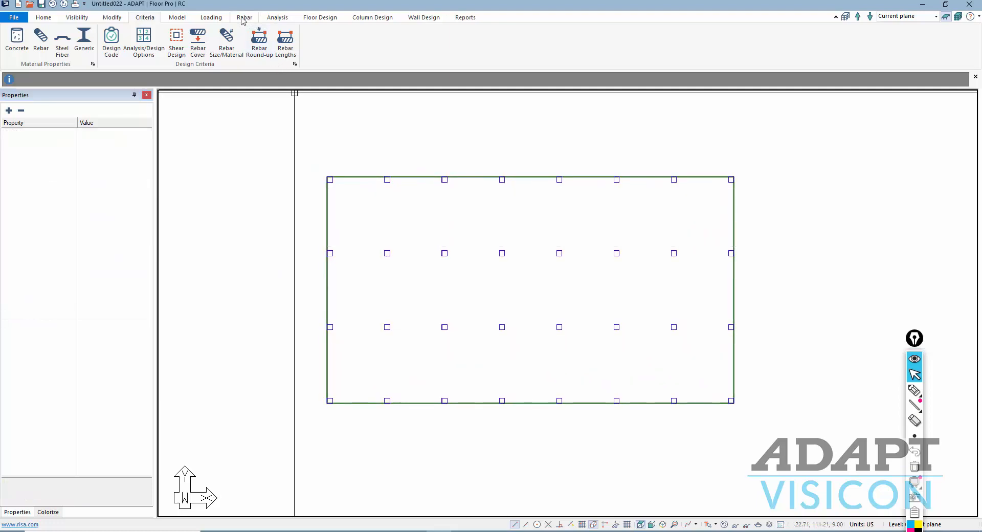
- Review the rebar fy value, then make far-end supports fixed in position and rotation
click(39, 37)
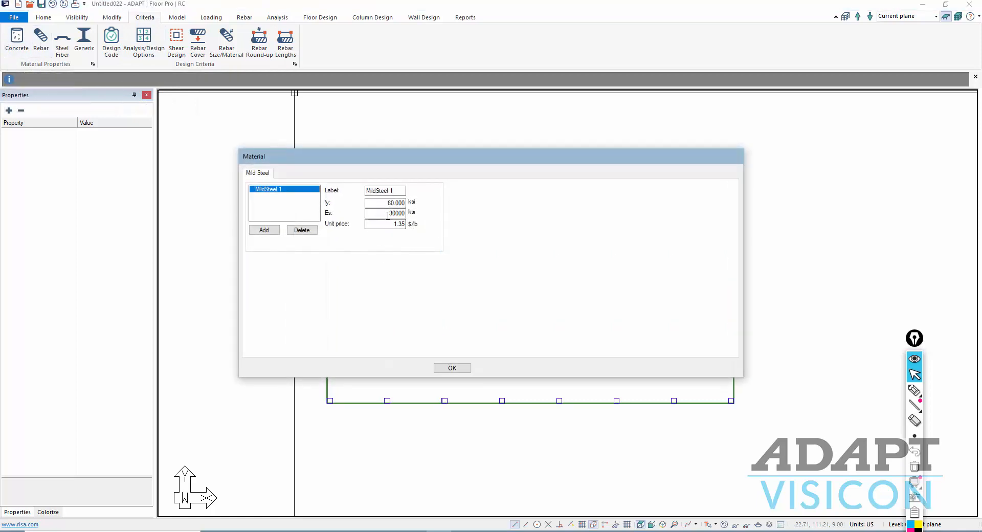
drag(382, 204, 424, 206)
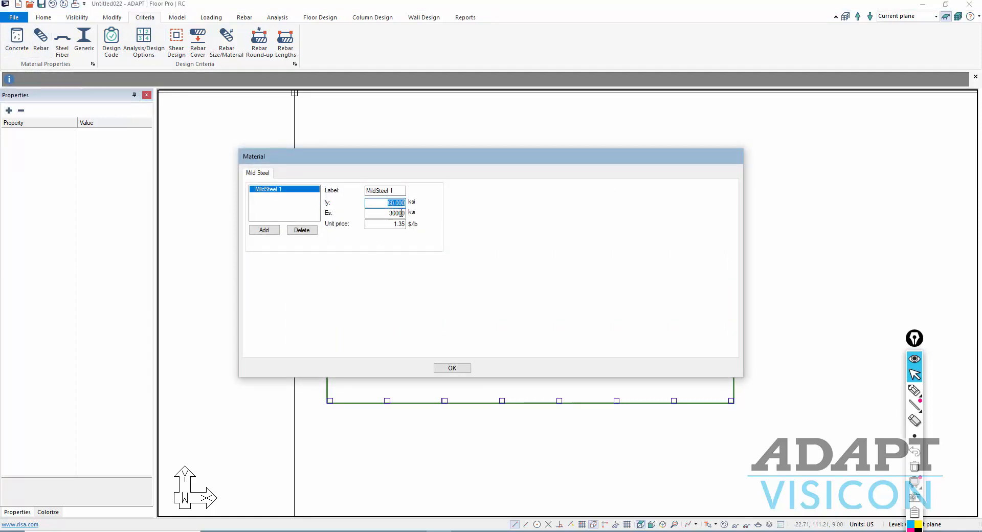
click(452, 368)
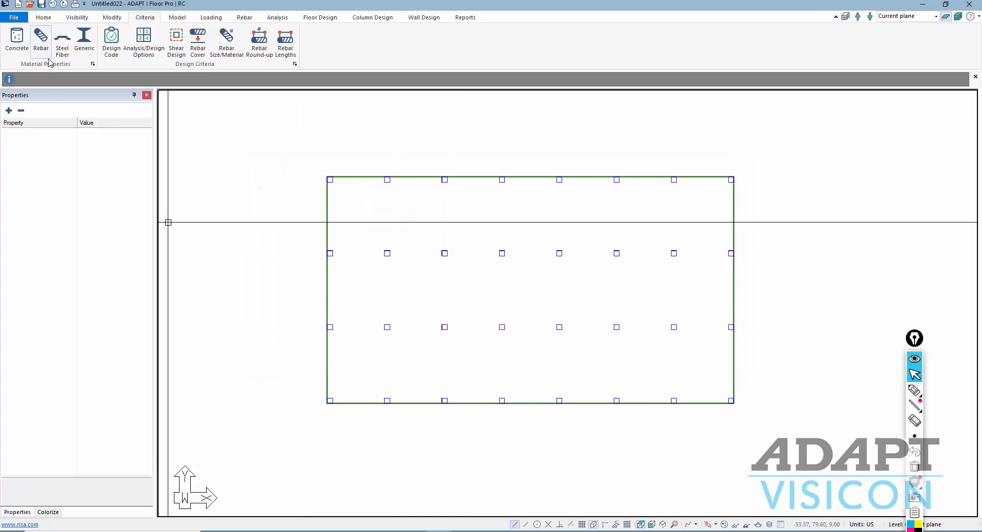
click(137, 43)
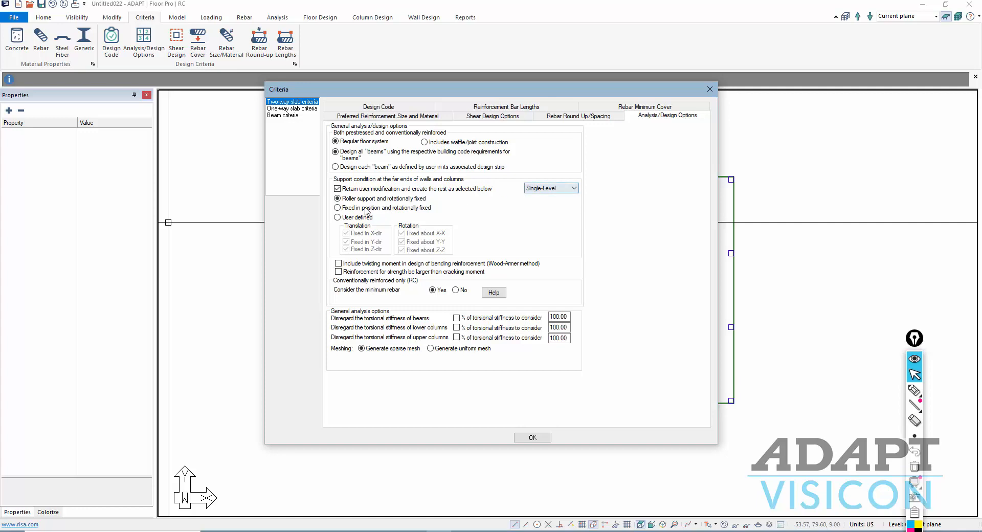
click(345, 210)
click(526, 438)
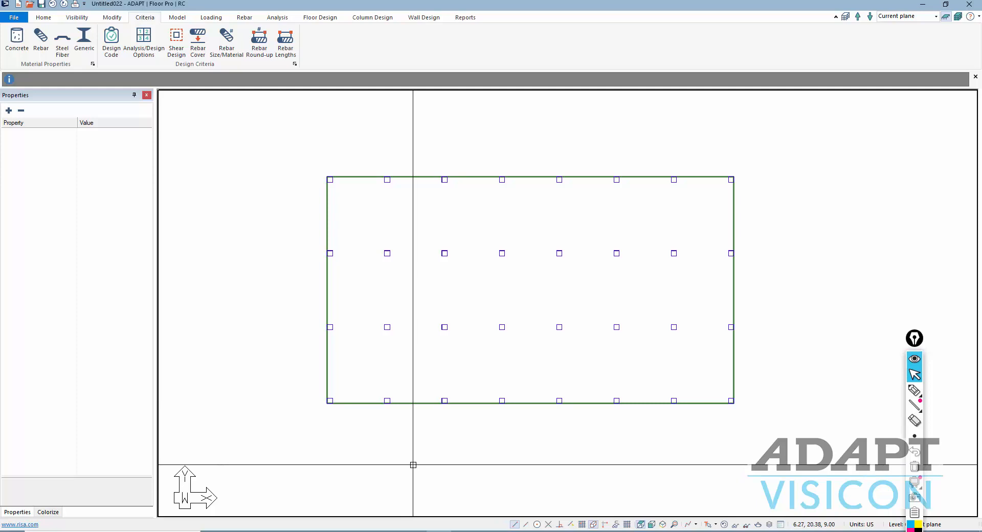
- Change the design code to ACI 2011/IBC 2012
click(111, 41)
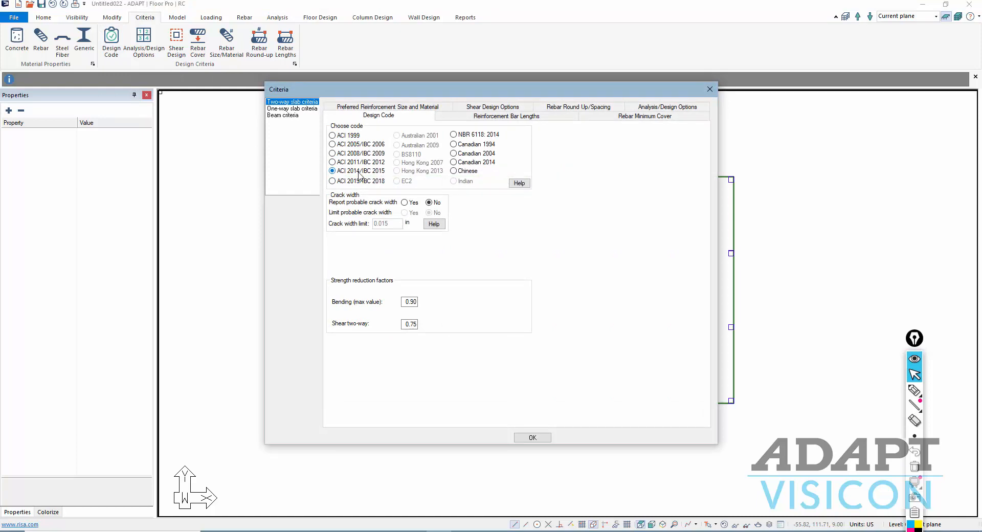
click(335, 163)
click(525, 438)
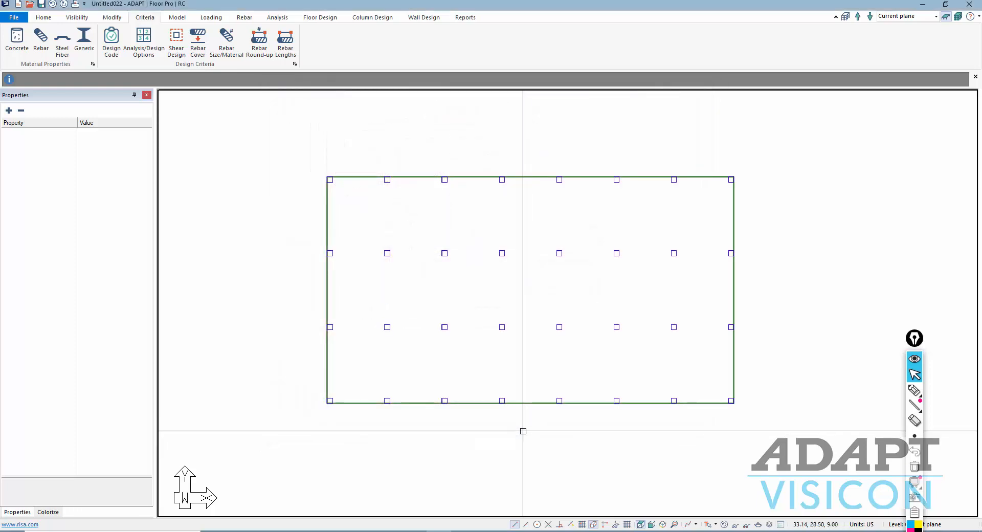
middle_drag(473, 315, 479, 296)
scroll(500, 292, down, 2)
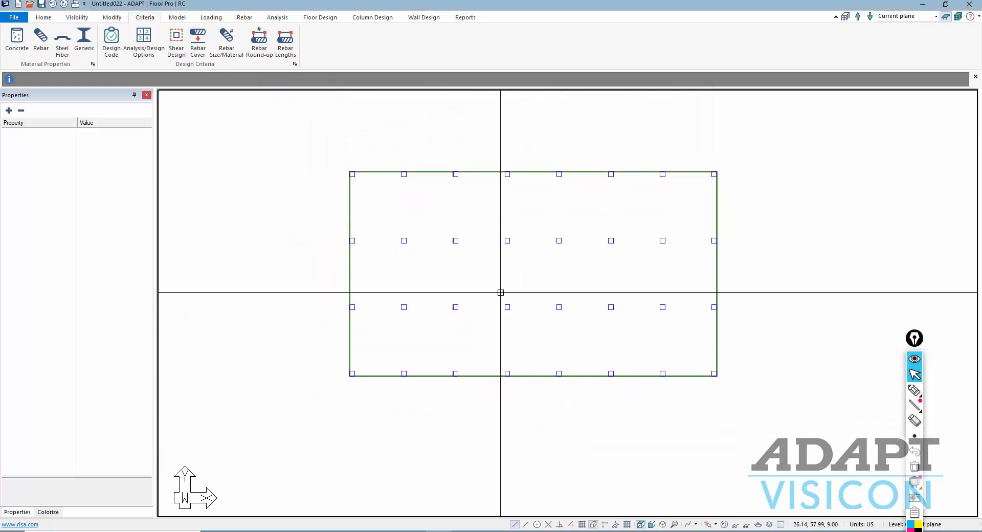
- After checking the PCA example PDF, select the 7.00 in slab region and show the Loading tools
key(alt+Tab)
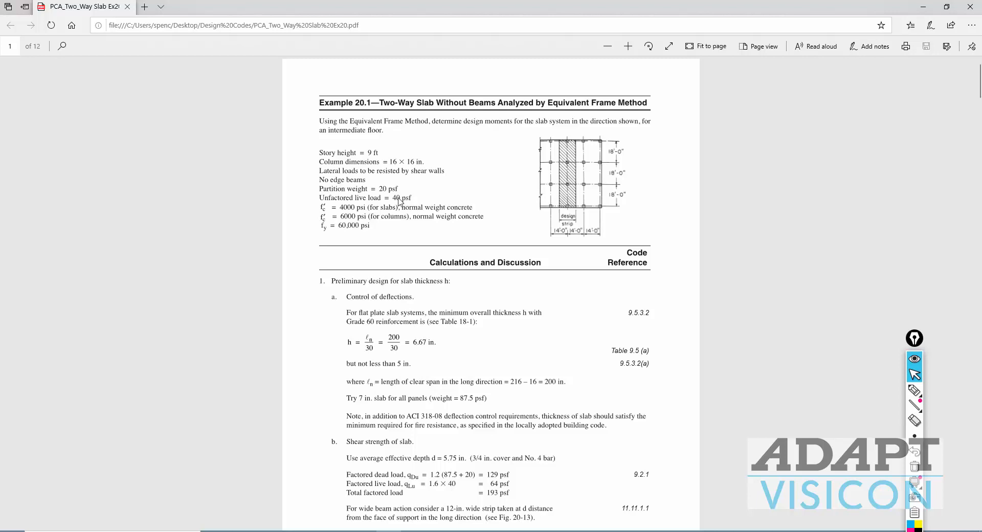
key(alt+Tab)
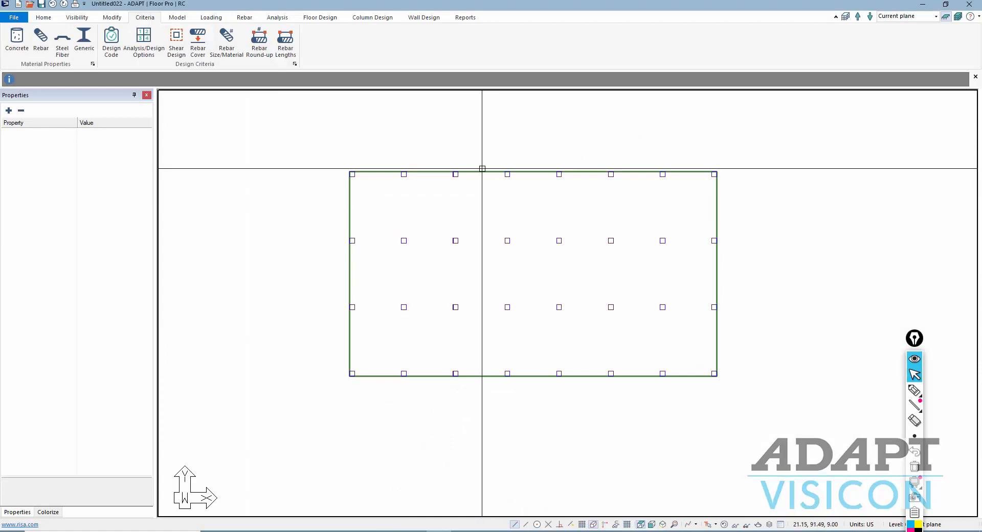
click(481, 169)
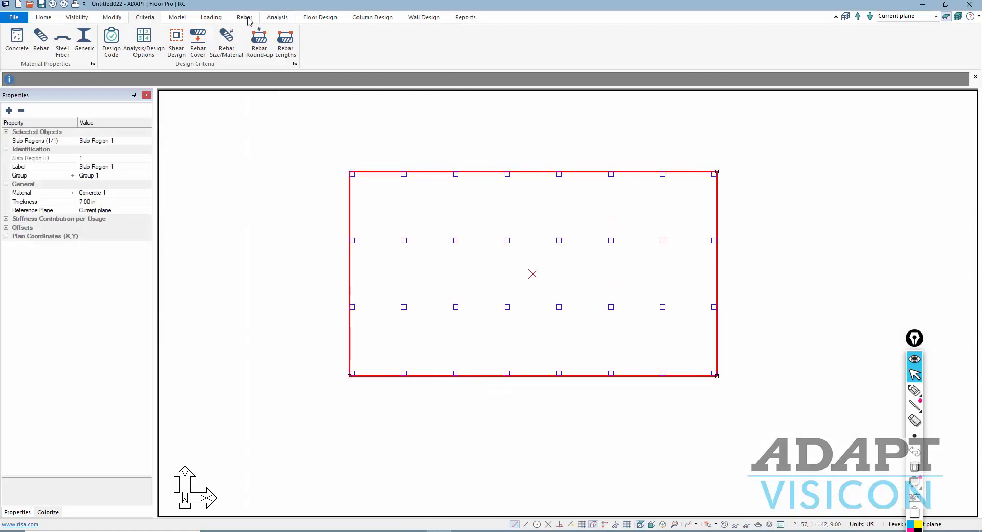
click(211, 17)
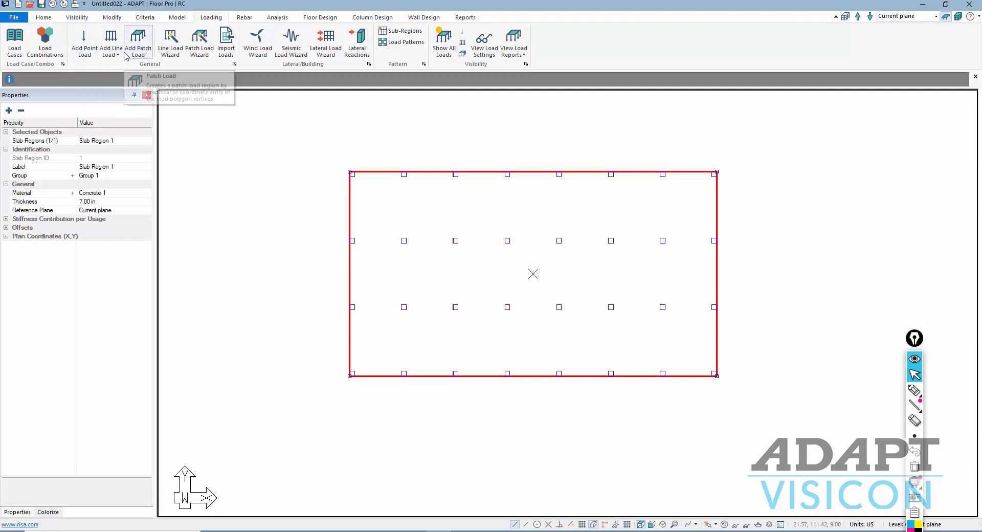
- Generate a dead load patch over the whole slab with the automatic patch load creator
click(138, 40)
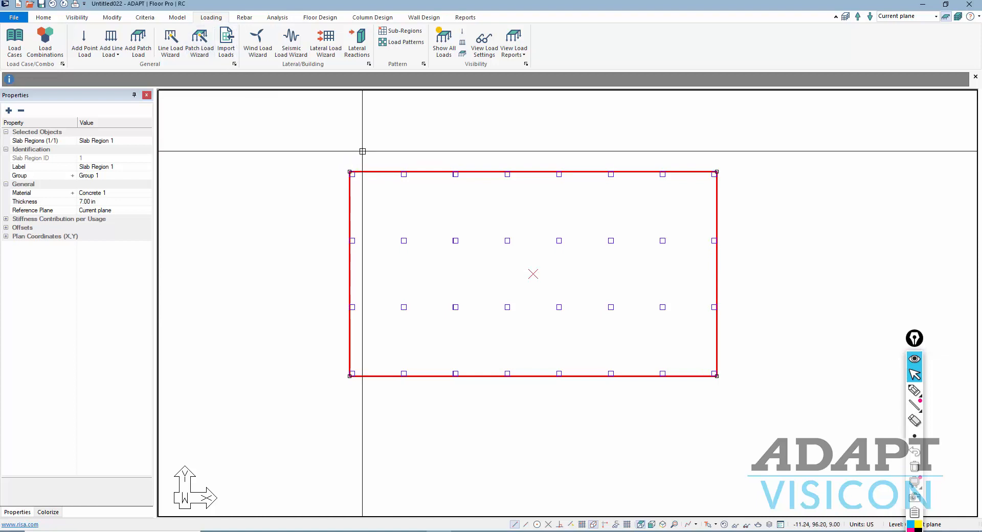
click(199, 41)
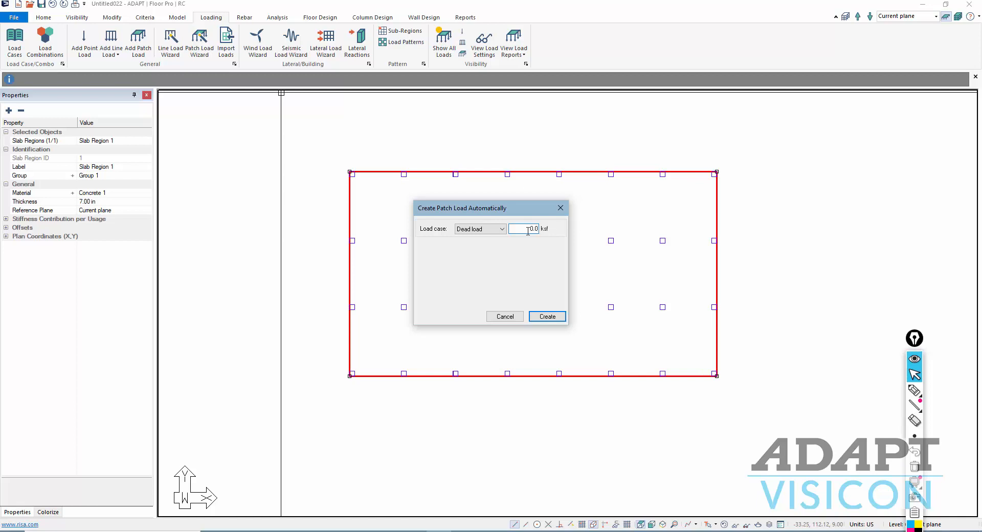
key(Return)
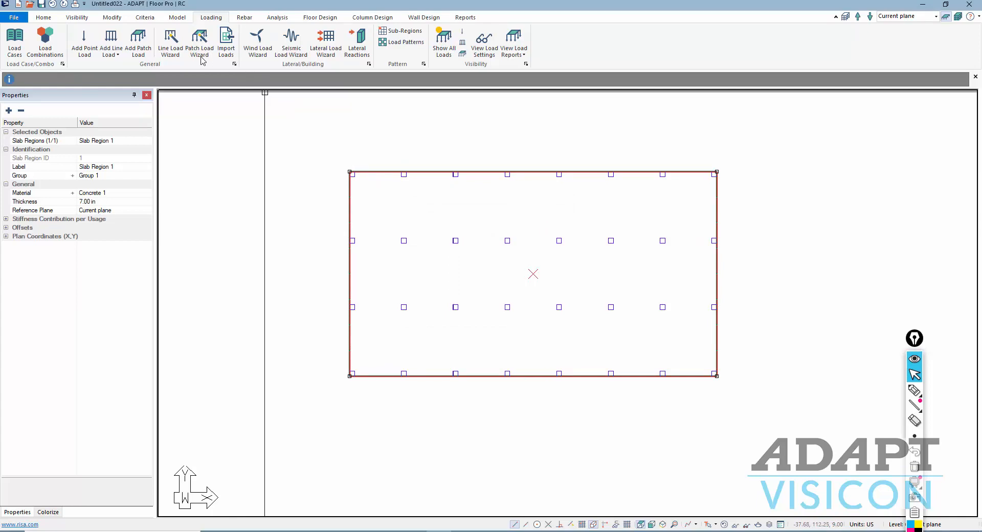
- Set up a second automatic patch load as Live load with a value of 0.040 ksf
click(200, 41)
click(480, 229)
click(479, 243)
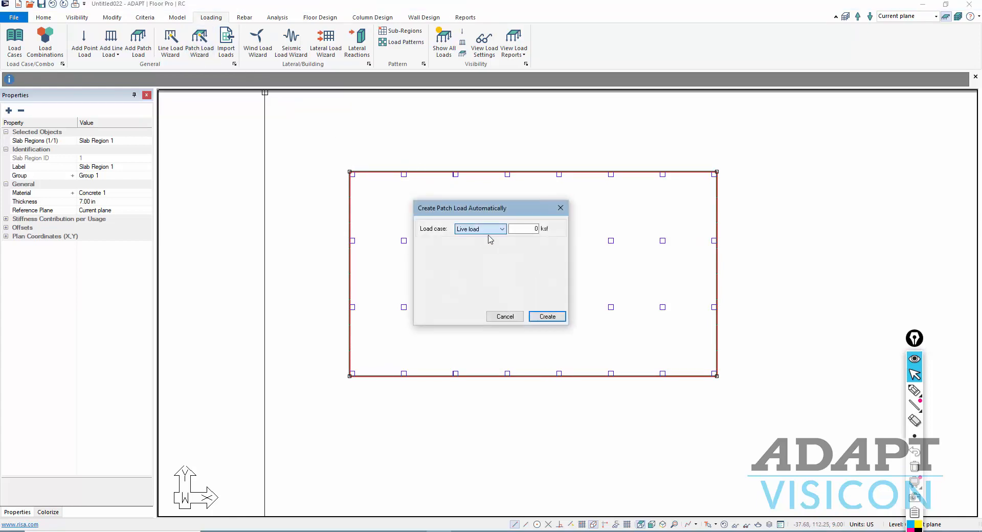
click(526, 228)
- Create the 0.040 ksf live load patch, verify the Dead and Live load cases, and list the load combinations
click(547, 316)
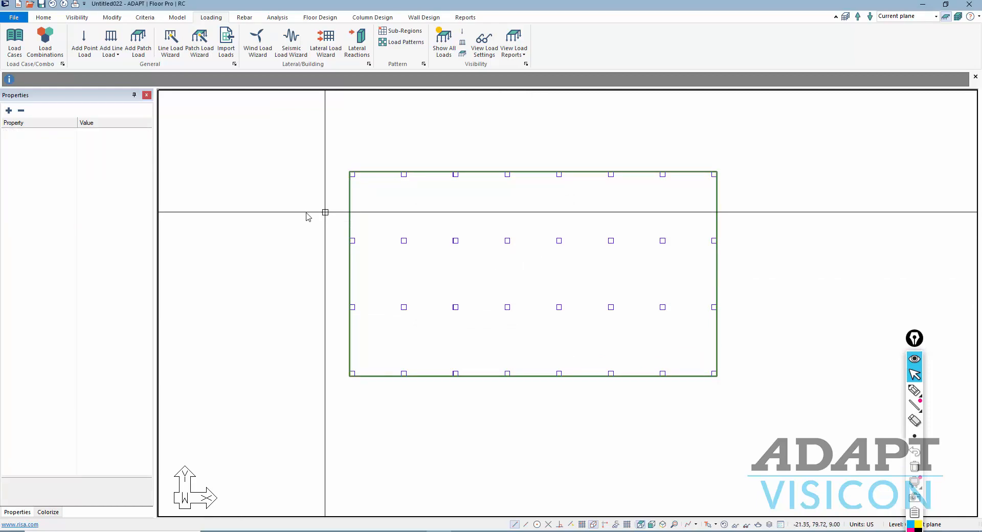
click(13, 44)
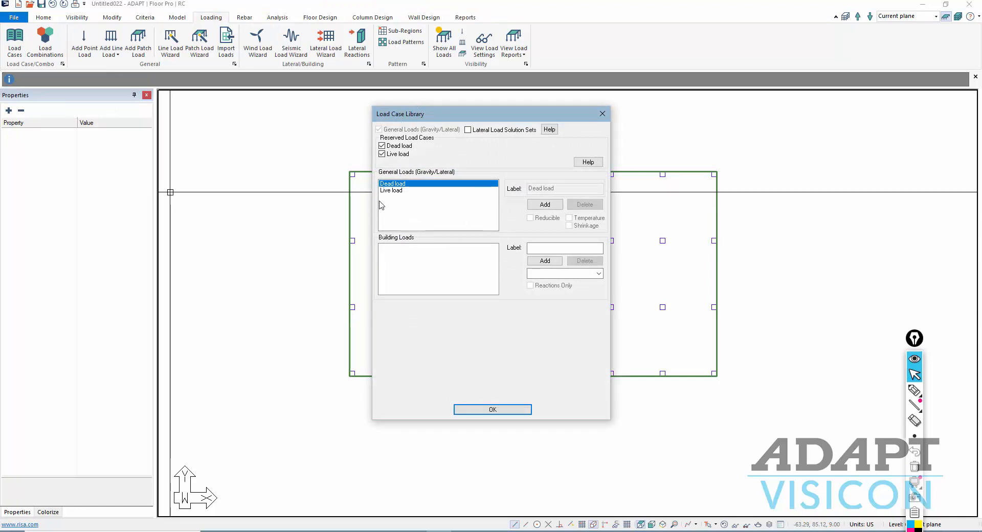
click(486, 411)
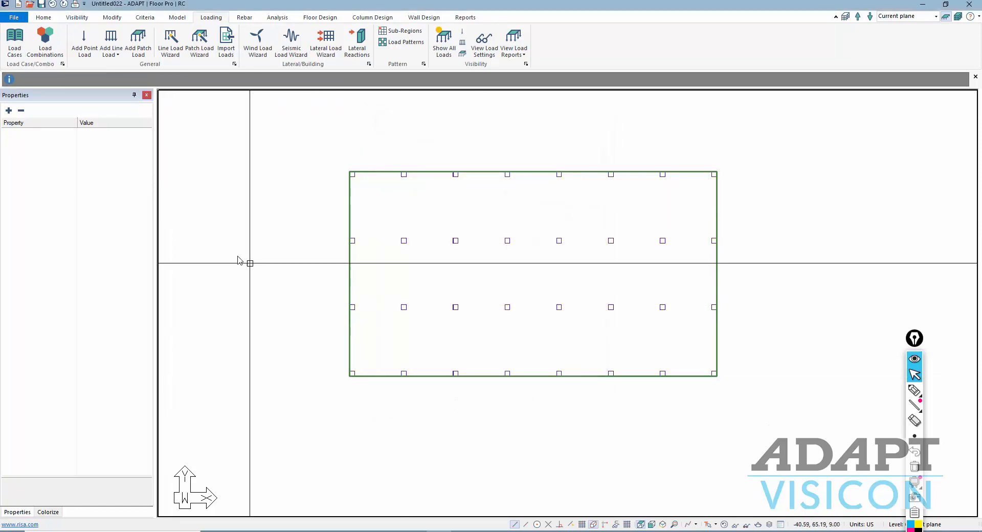
click(55, 55)
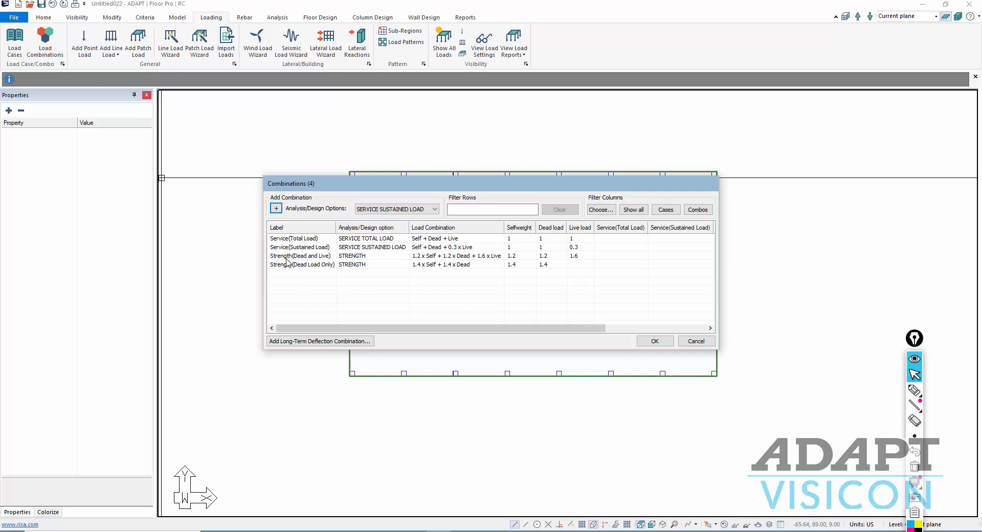
- Inspect the Service and Strength combination labels in a widened Combinations window, then list the Analysis/Design Options
double_click(288, 257)
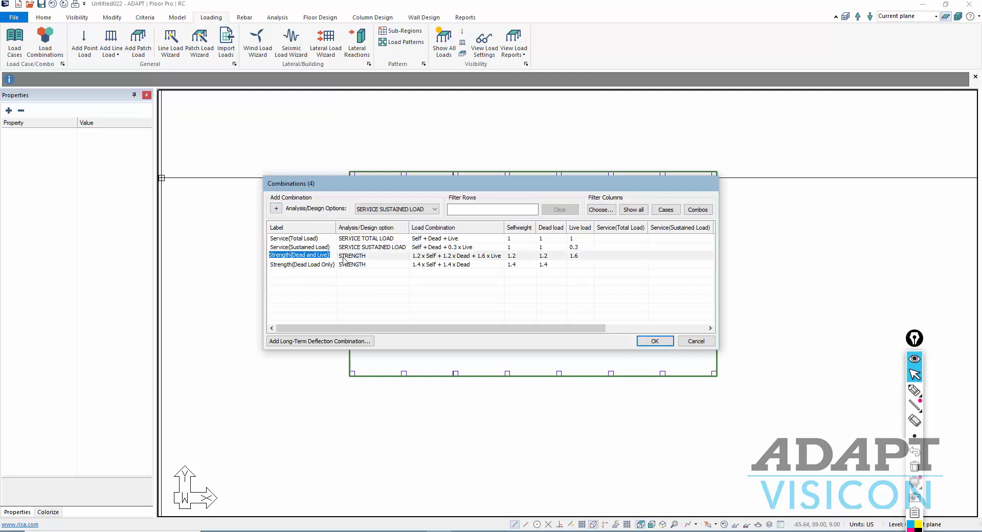
click(283, 255)
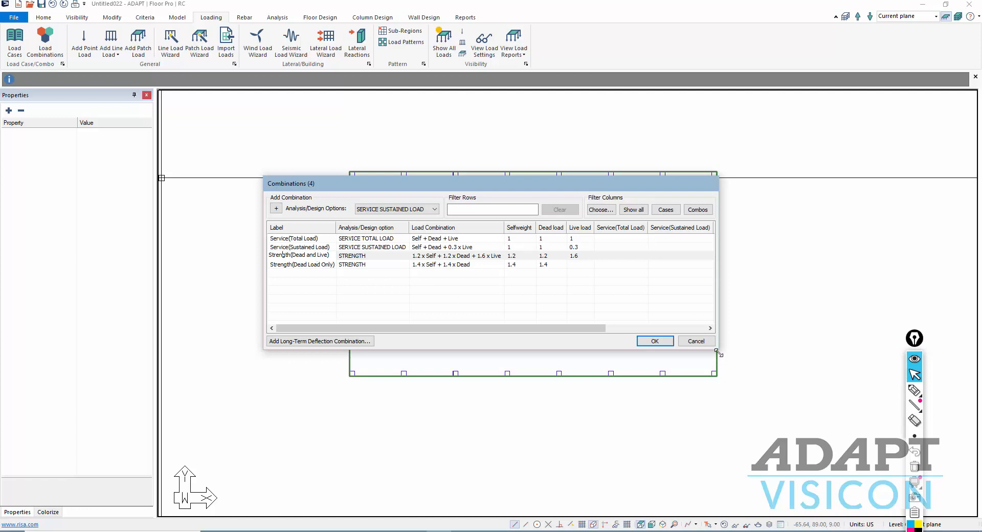
drag(716, 348, 788, 454)
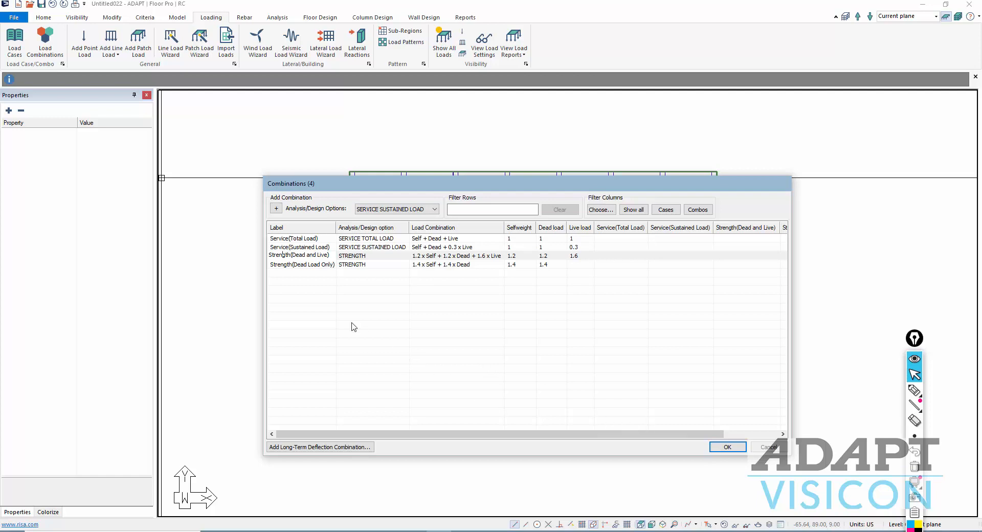
click(319, 274)
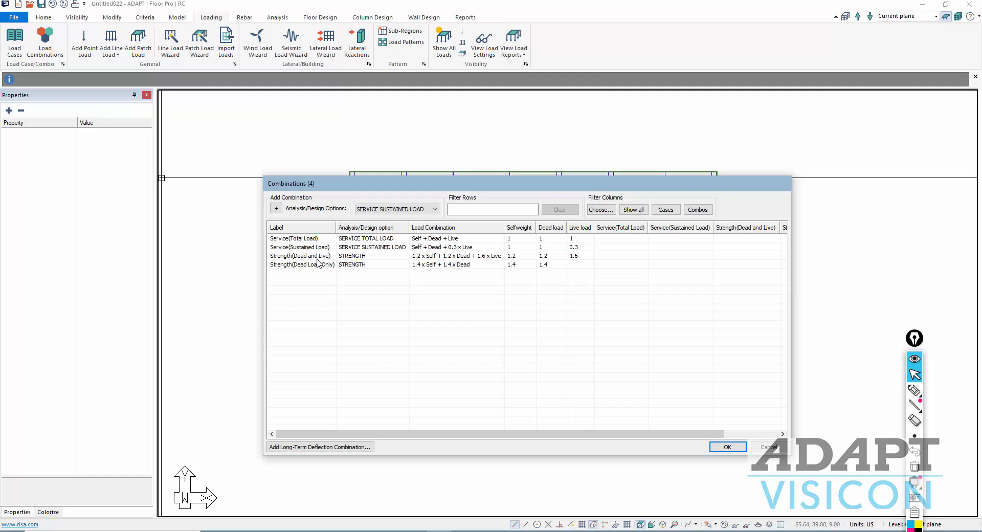
click(434, 209)
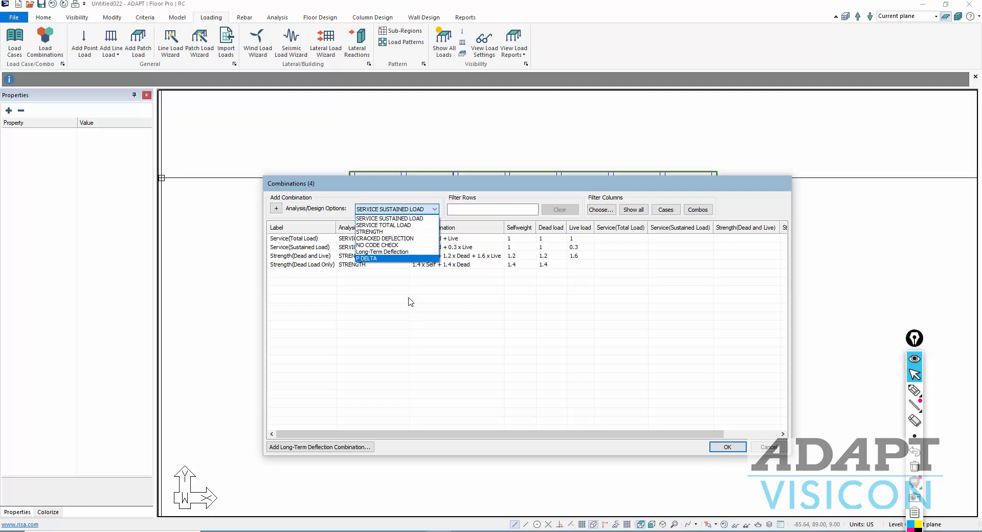
- Add two CRACKED DEFLECTION combinations named CR_SUST and CR_TOTAL
click(378, 239)
click(275, 209)
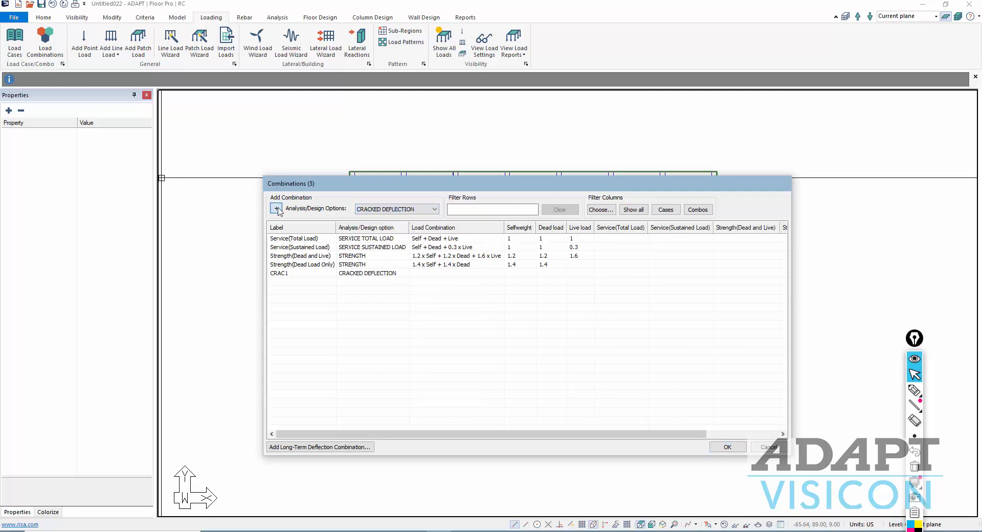
click(275, 209)
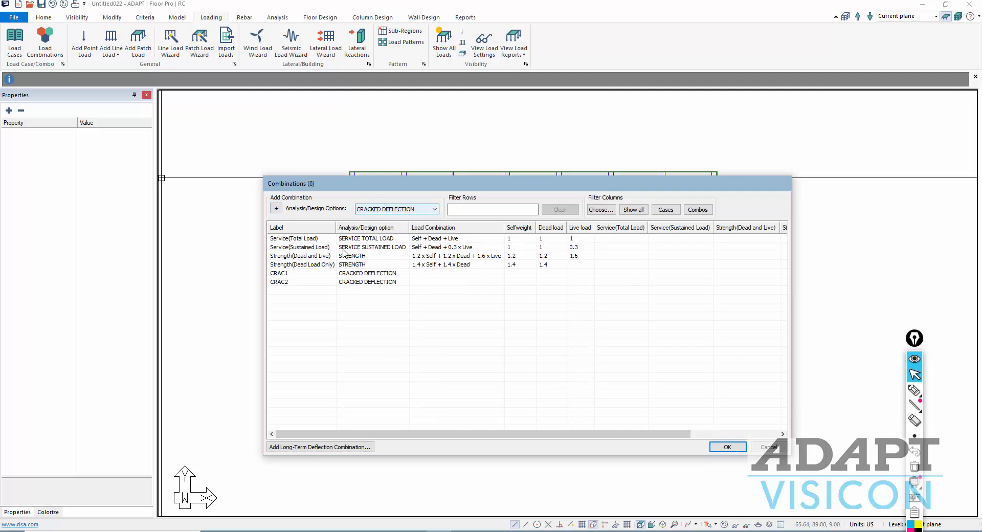
double_click(299, 275)
text(C)
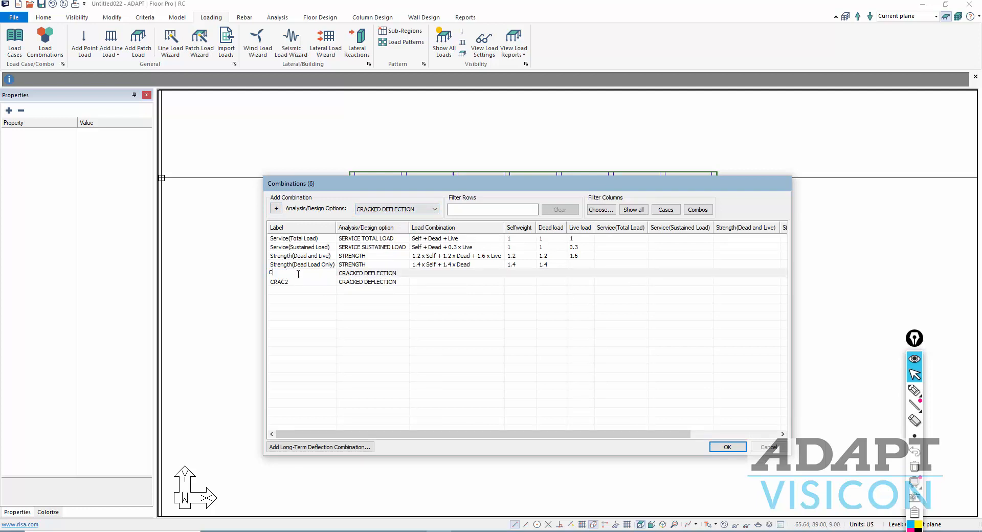
text(R_SUST)
double_click(282, 281)
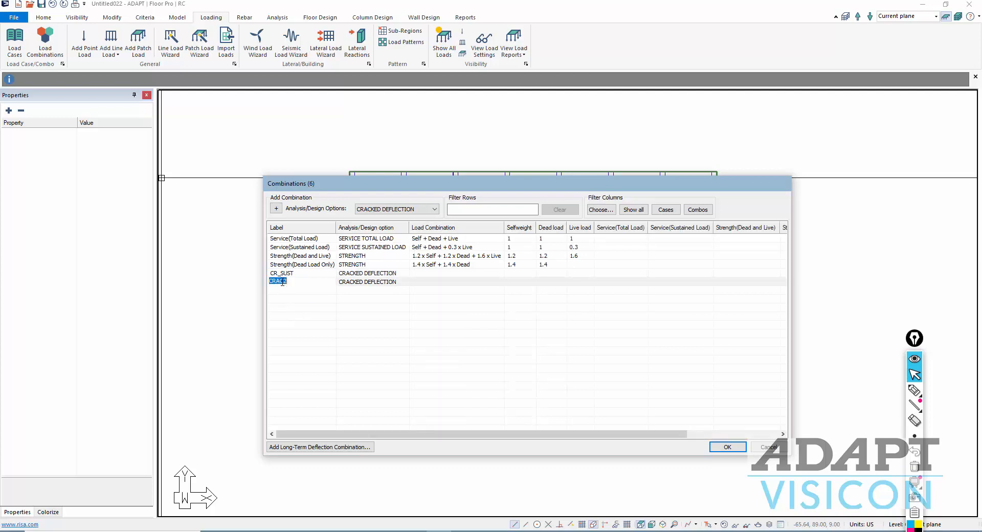
text(CR_TOTAL)
key(Return)
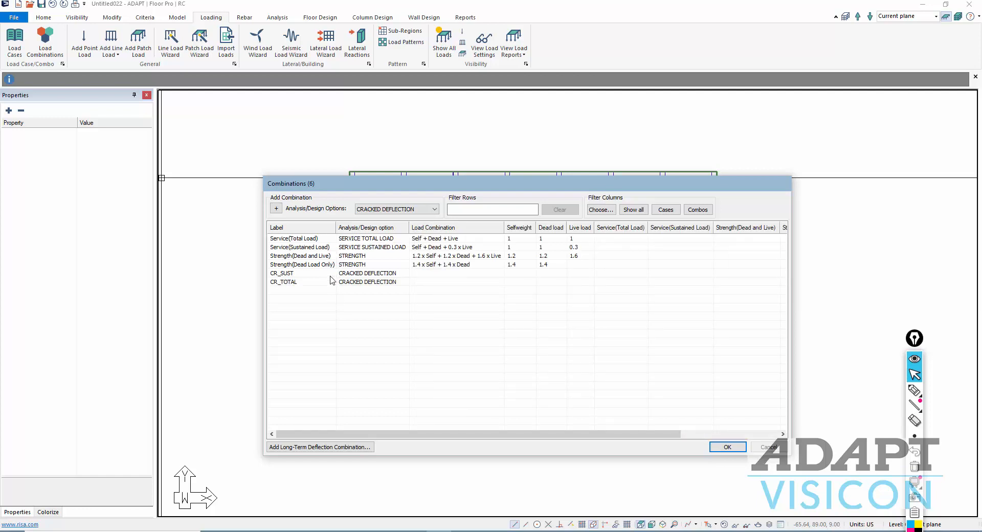
- Give CR_SUST factors of 1 Selfweight, 1 Dead and 0.3 Live
click(522, 274)
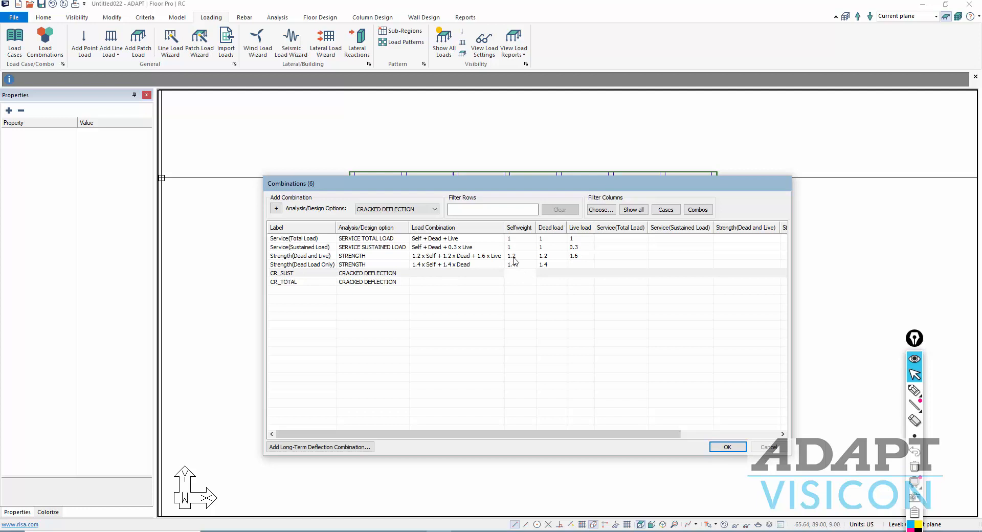
text(1)
key(Return)
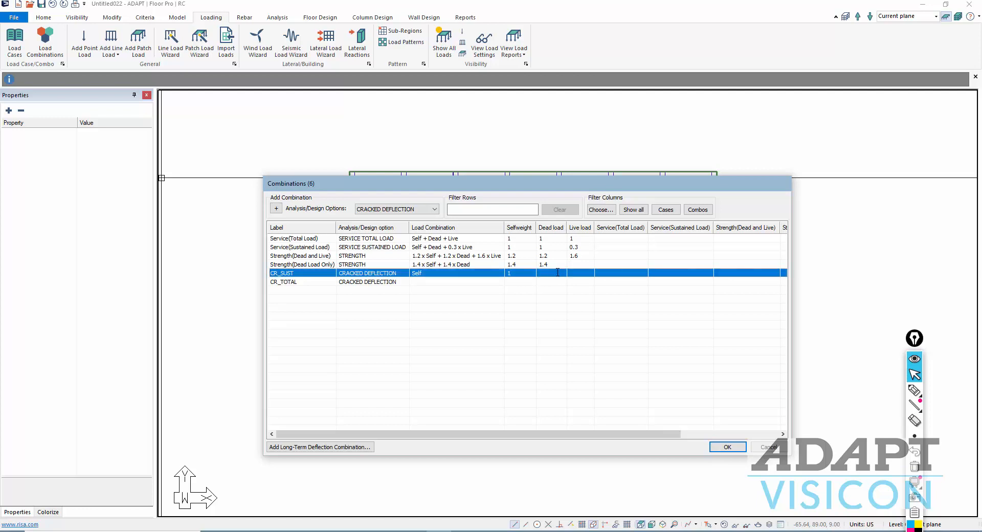
click(557, 272)
text(1)
click(577, 274)
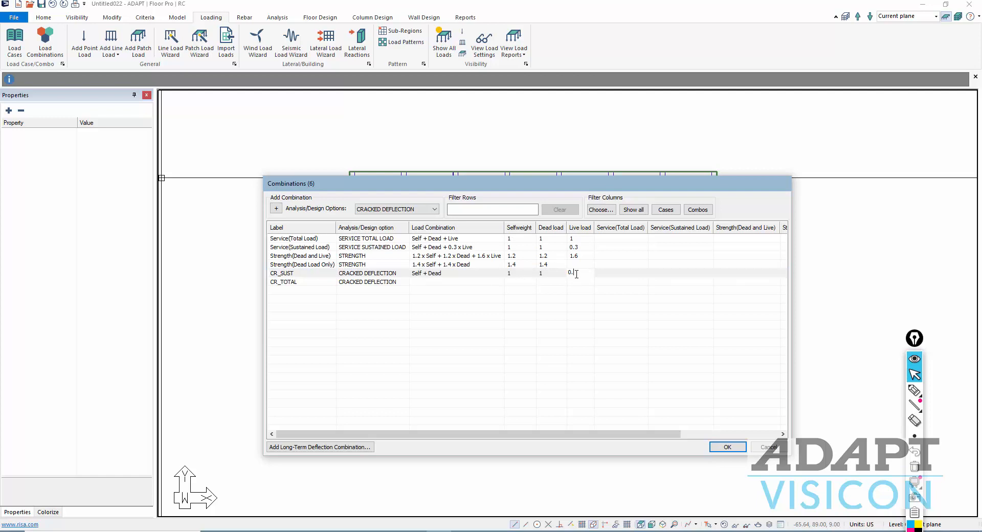
text(0.3)
key(Return)
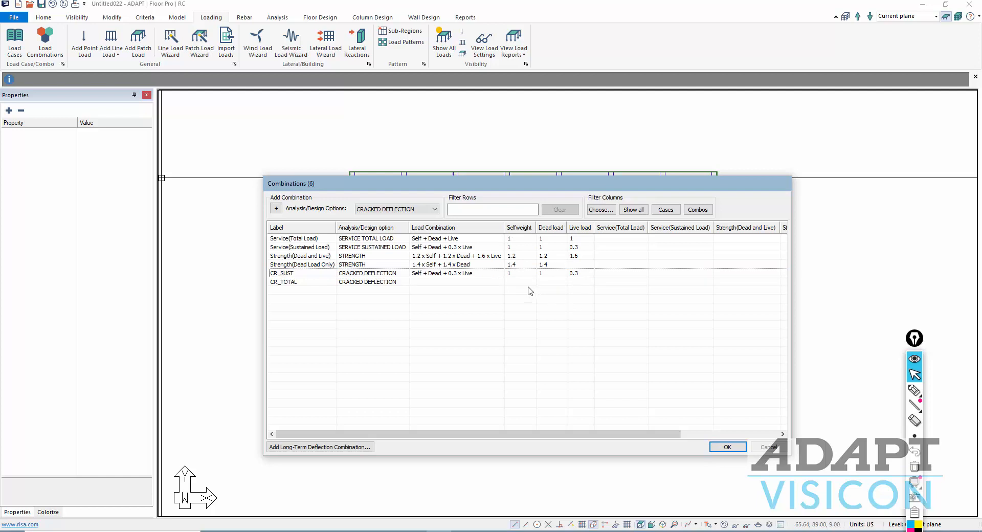
- Give CR_TOTAL factors of 1 for Selfweight, Dead and Live
click(513, 281)
text(1)
click(541, 282)
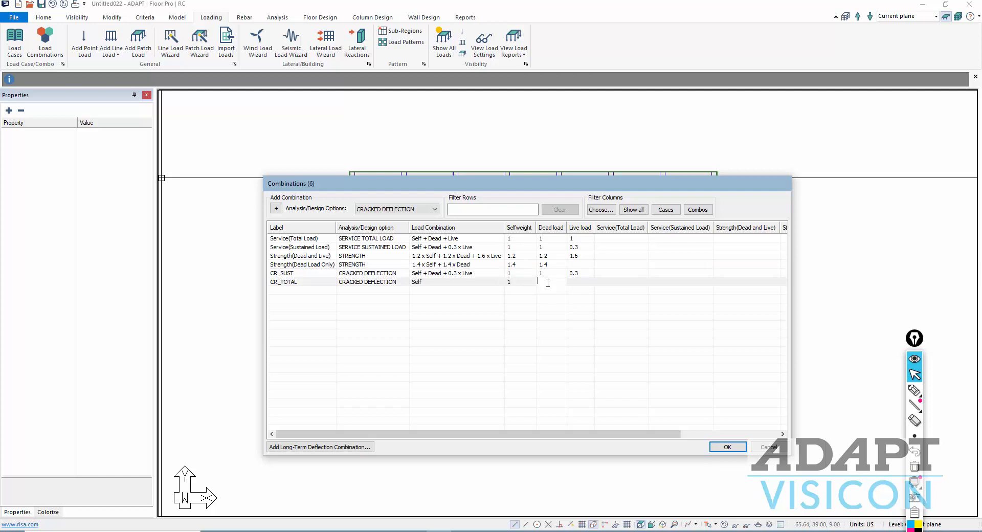
text(1)
key(Return)
click(573, 282)
text(1)
key(Return)
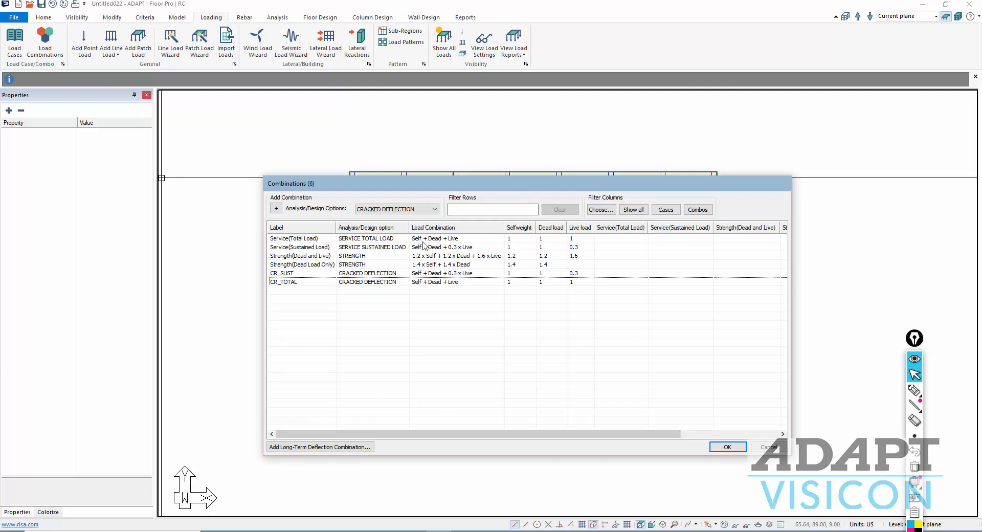
click(435, 210)
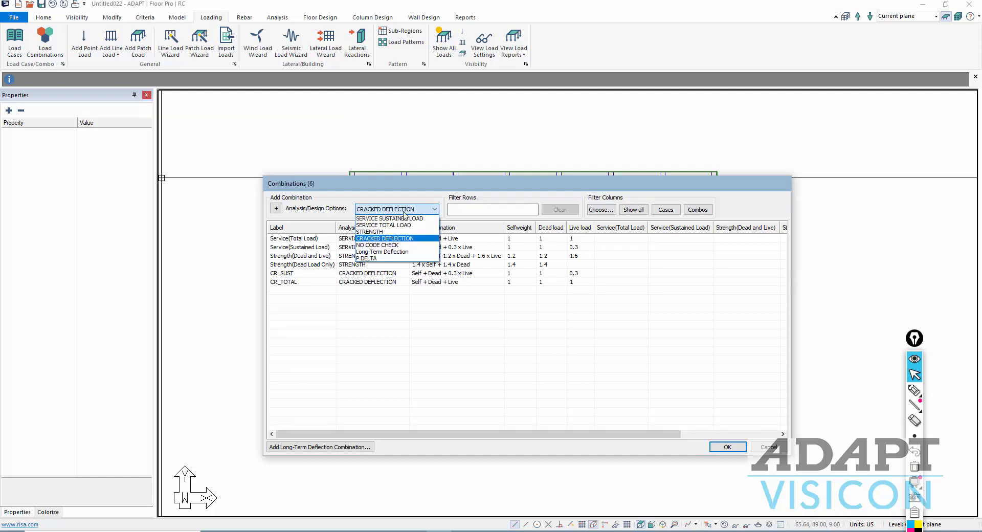
- Add two Long-Term Deflection combinations and rename the first one LL_Inc
click(385, 252)
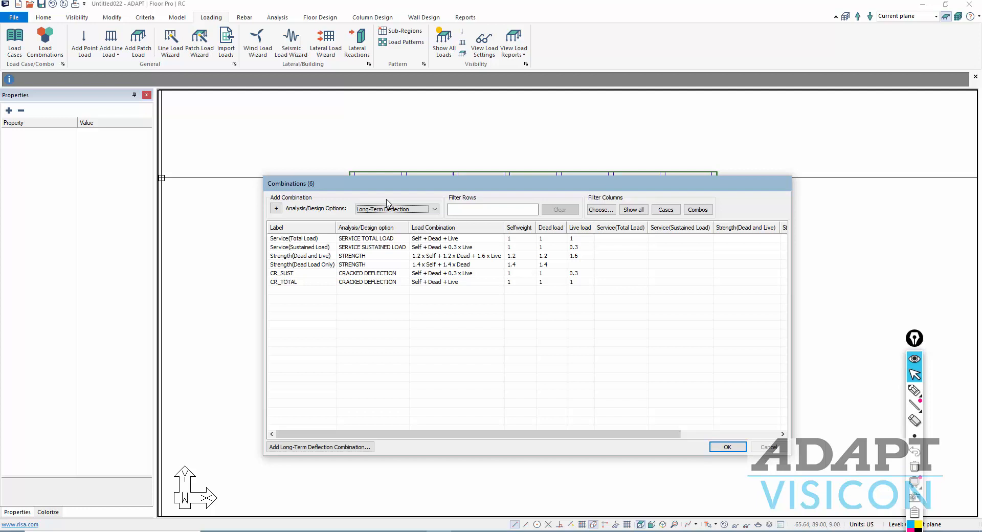
click(275, 209)
click(276, 209)
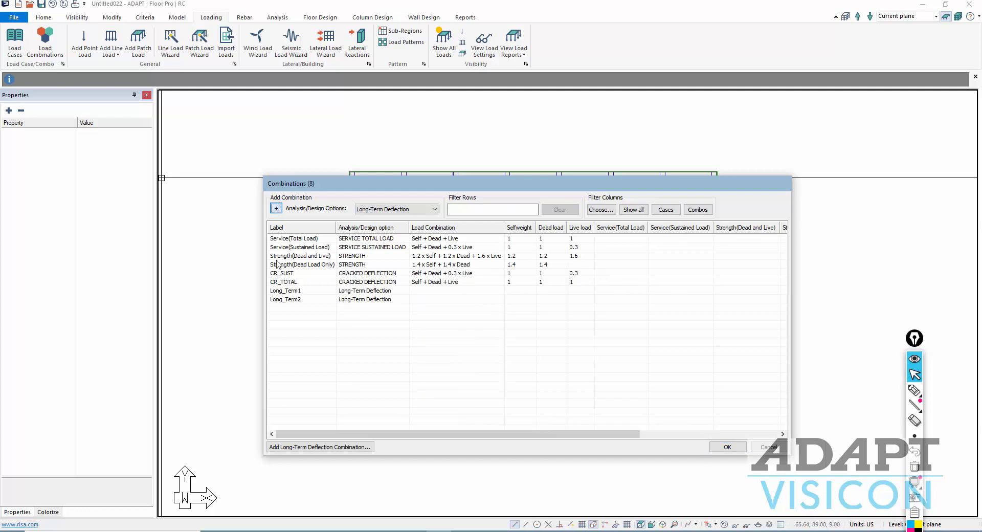
double_click(286, 290)
text(LL_Inc)
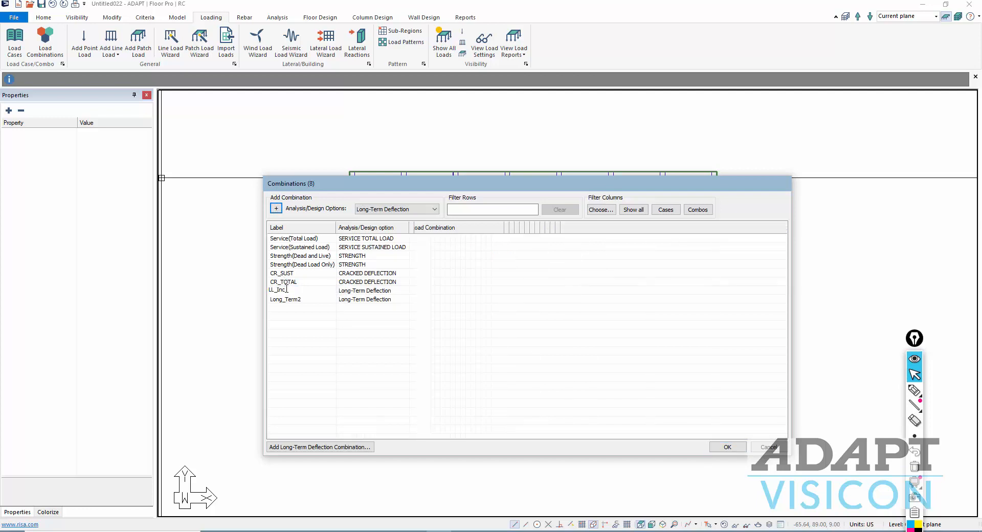
click(370, 291)
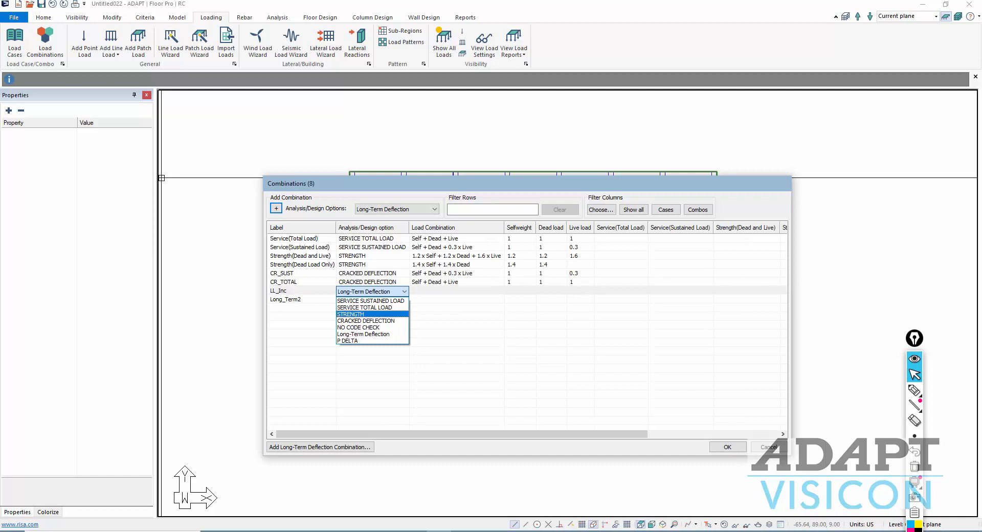
click(471, 293)
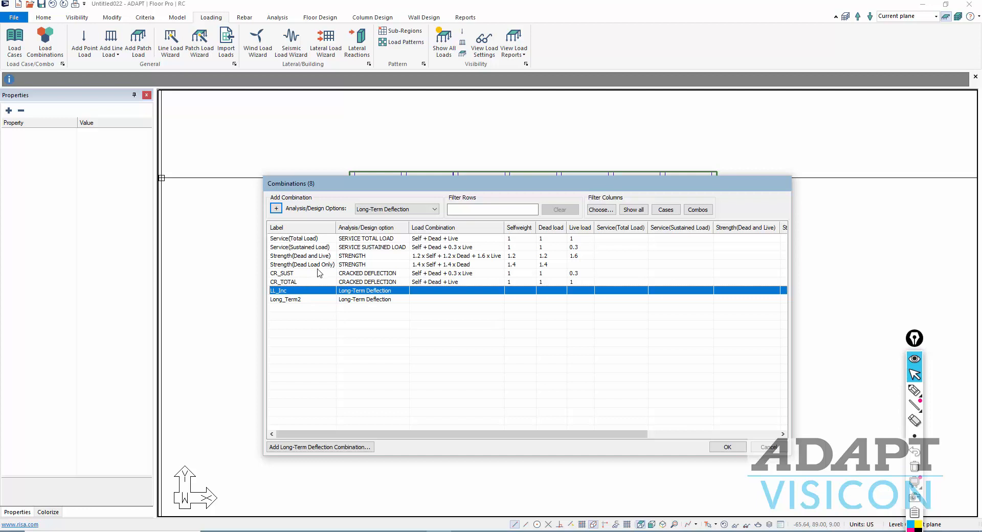
- Define LL_Inc as -1 × CR_SUST plus 1 × CR_TOTAL
drag(517, 435, 648, 436)
click(718, 293)
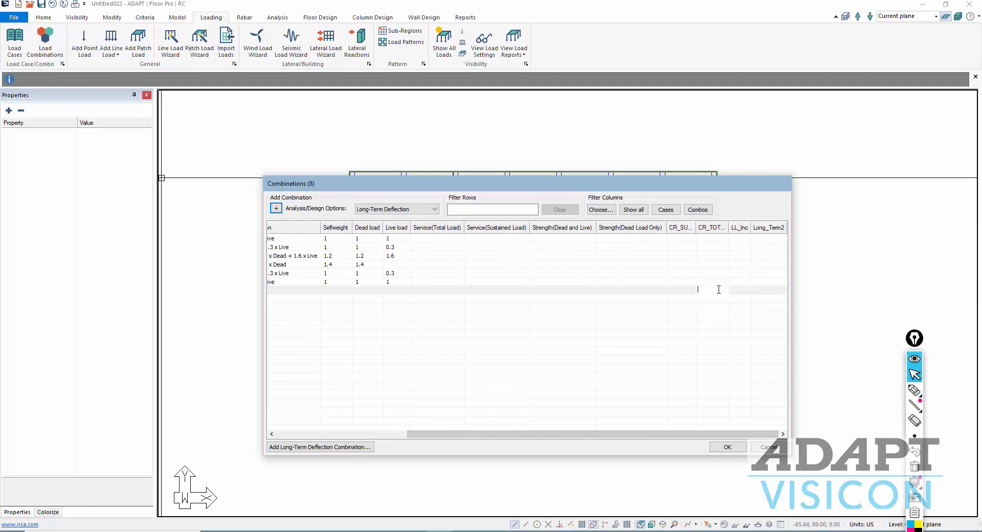
click(676, 291)
click(672, 335)
drag(627, 435, 495, 435)
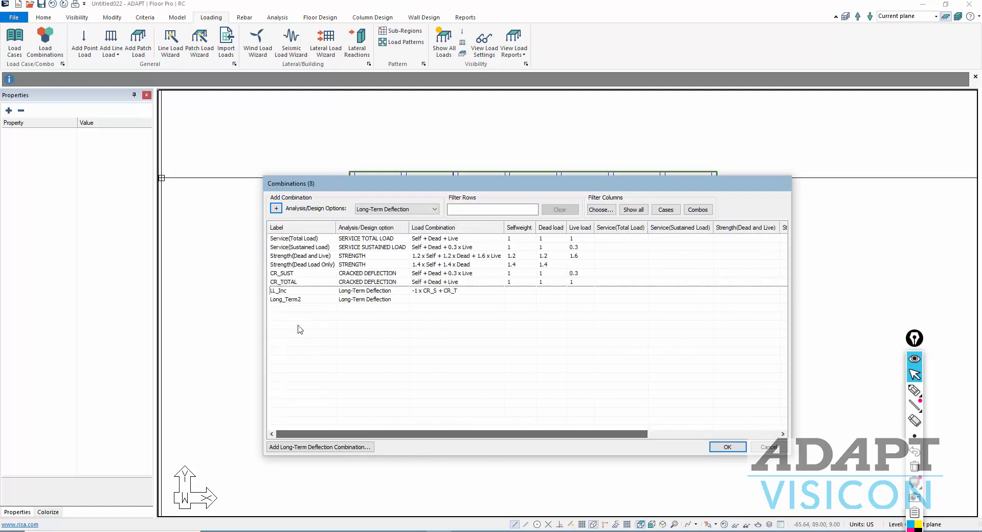
- Rename the Long_Term2 combination to LT_DEF
double_click(276, 299)
text(LT_DEF)
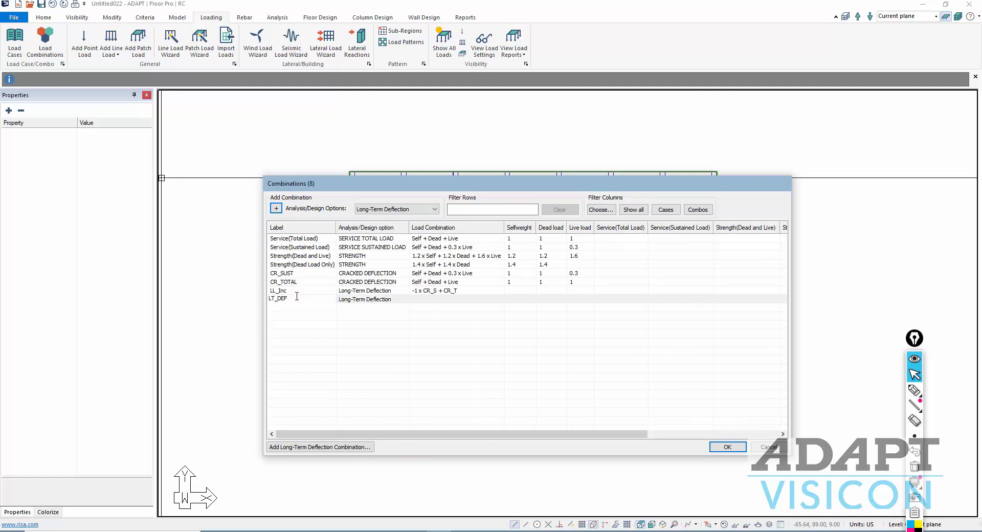
key(Return)
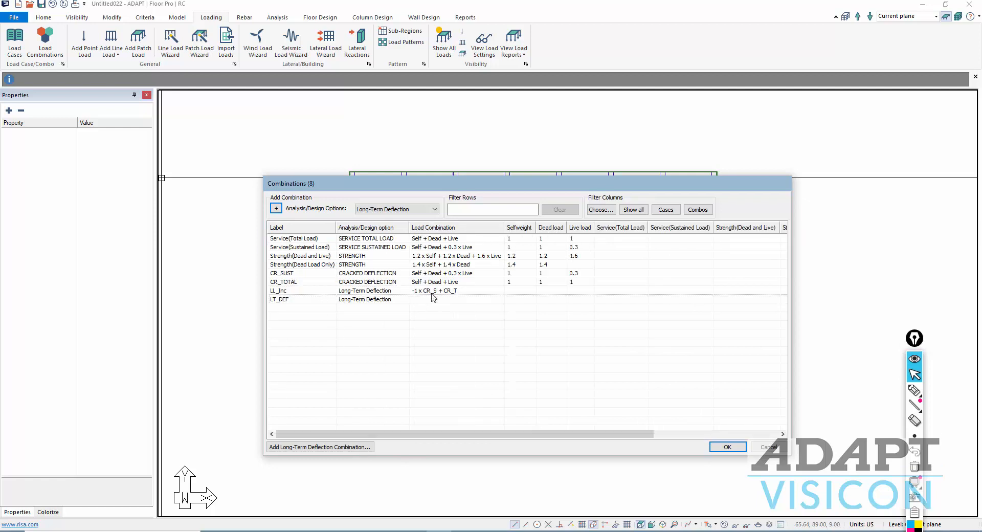
click(443, 301)
- Define LT_DEF as 3 × CR_SUST plus 1 × LL_Inc
drag(527, 433, 665, 433)
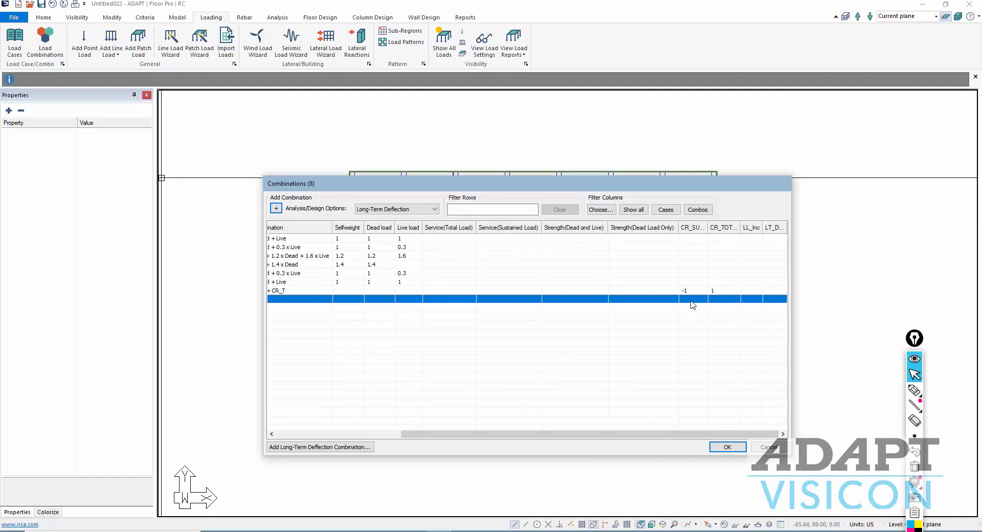
click(752, 301)
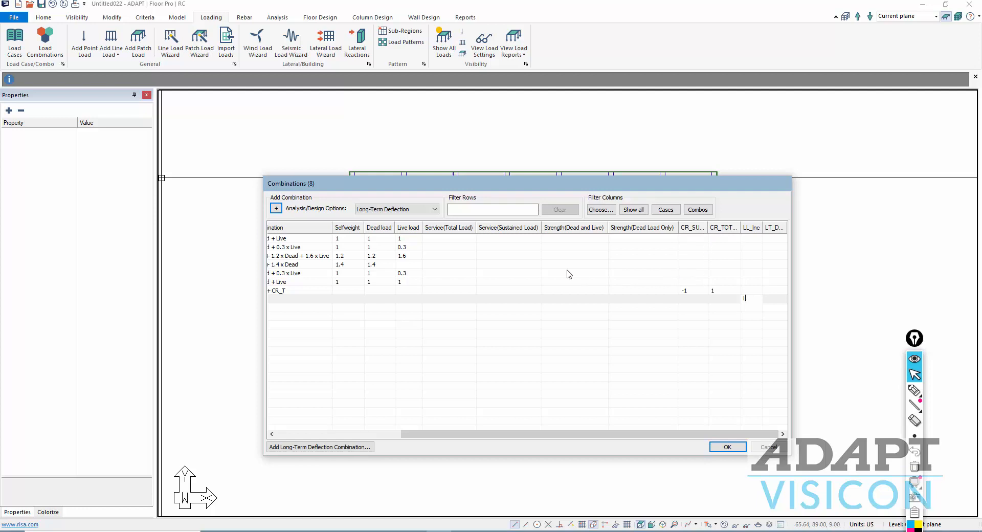
click(691, 300)
text(3)
key(Return)
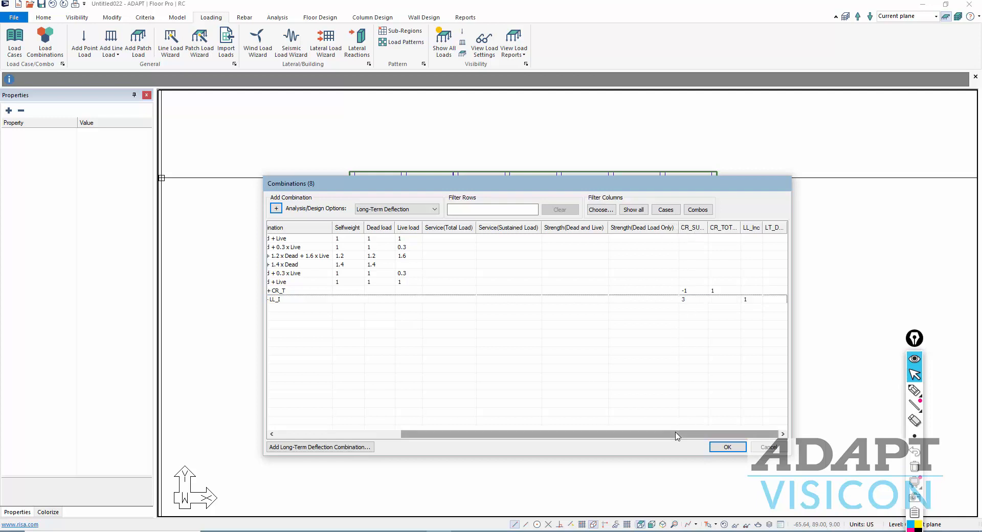
drag(684, 434, 465, 435)
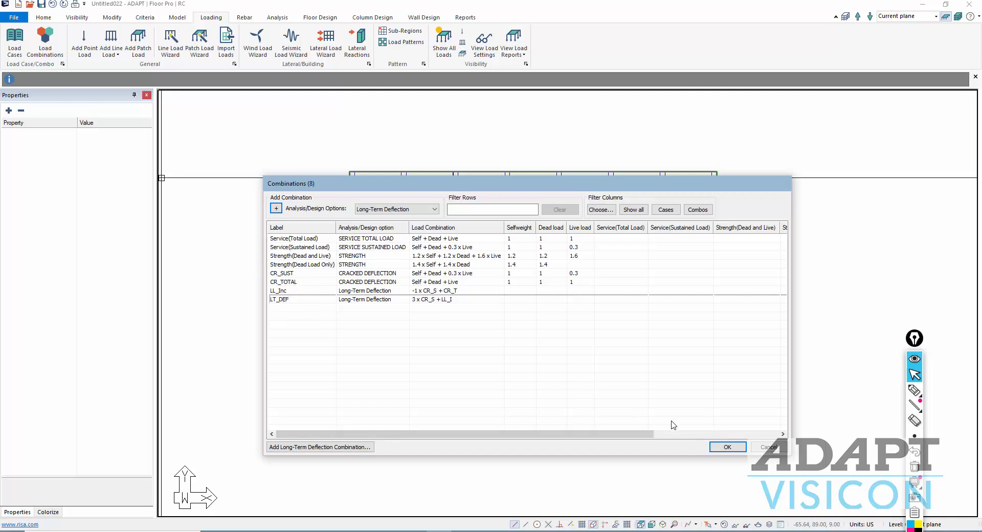
- Accept all eight load combinations and bring up the Example 20.1 two-way slab PDF
click(724, 448)
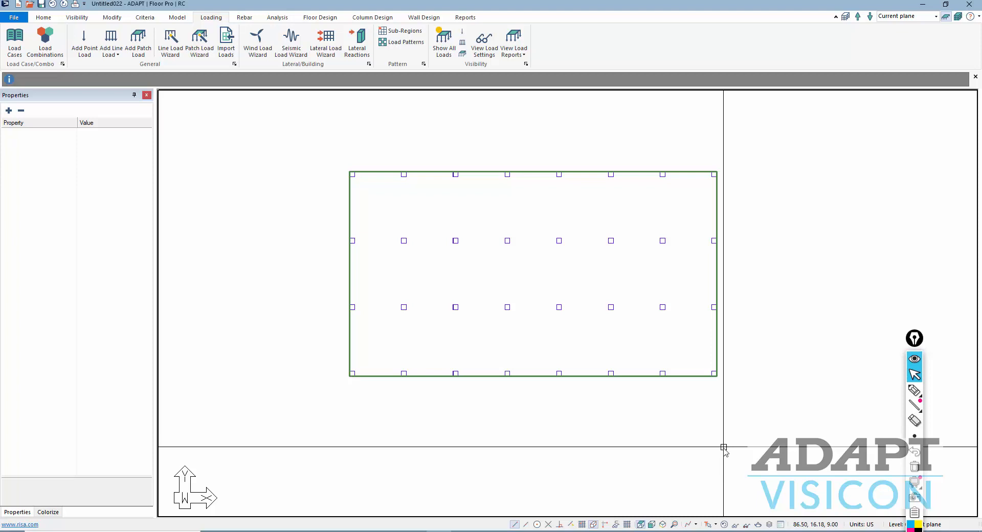
middle_drag(819, 377, 769, 393)
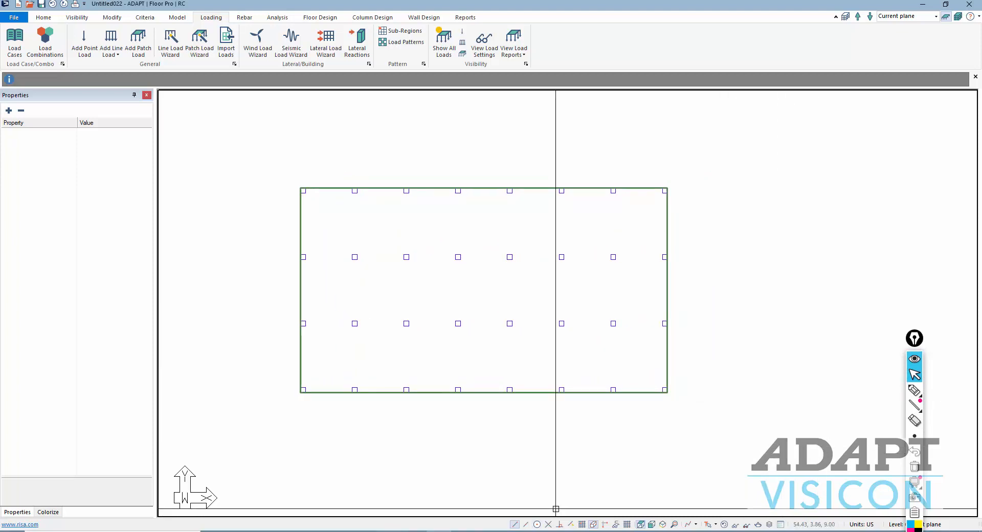
click(389, 531)
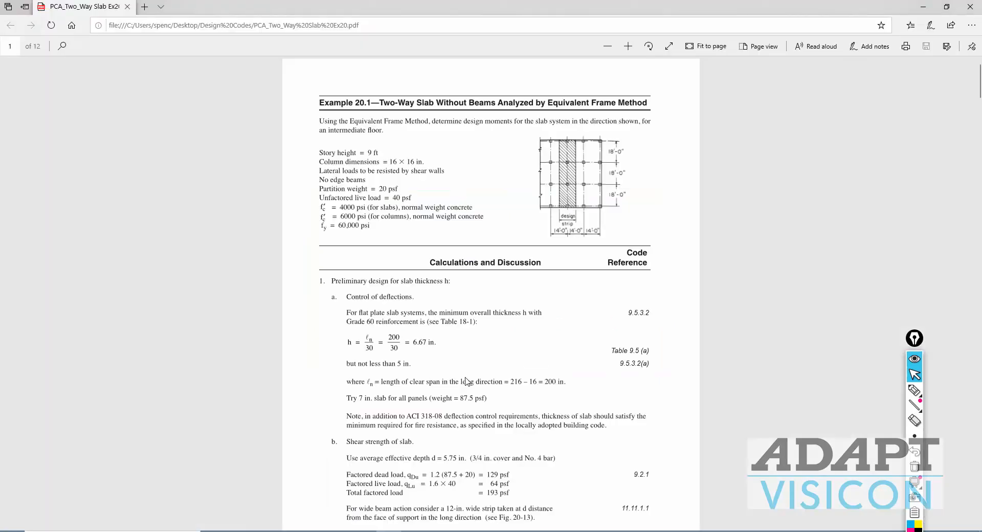
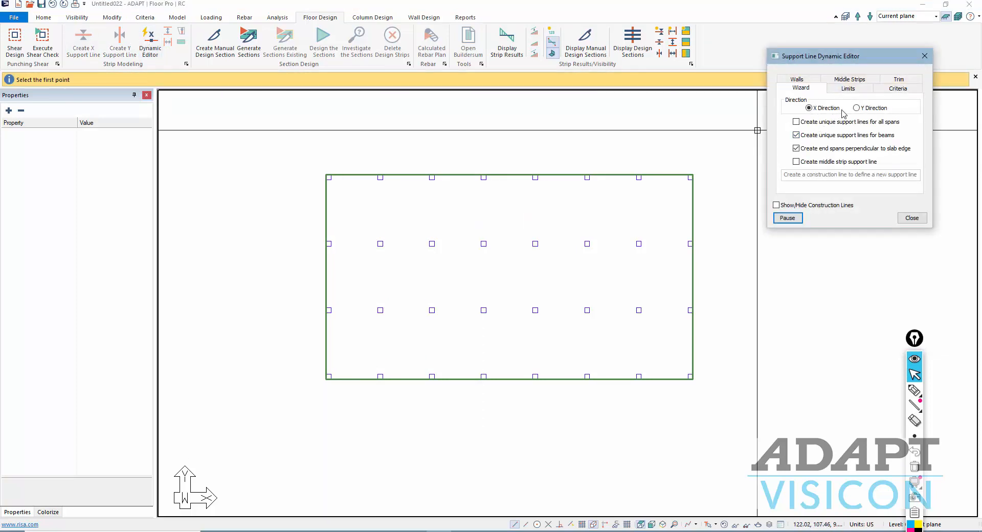
- Draw Y-direction support lines on the left slab edge and column lines 2–4, then select Support Line 4
click(329, 146)
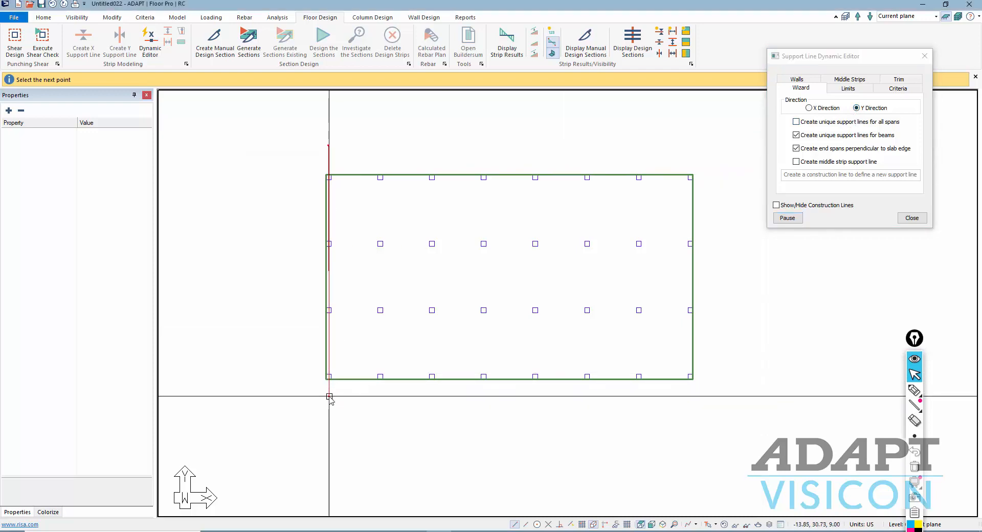
click(329, 396)
click(380, 152)
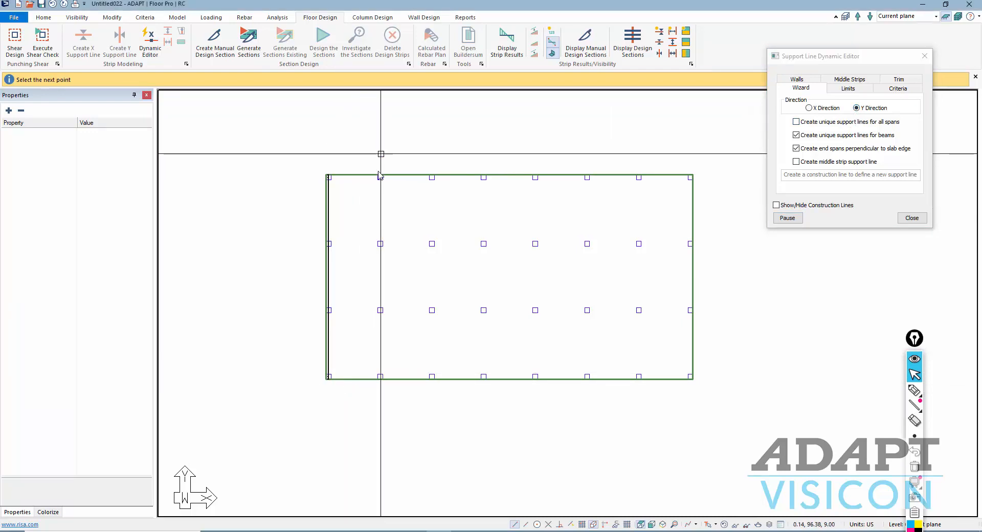
click(382, 392)
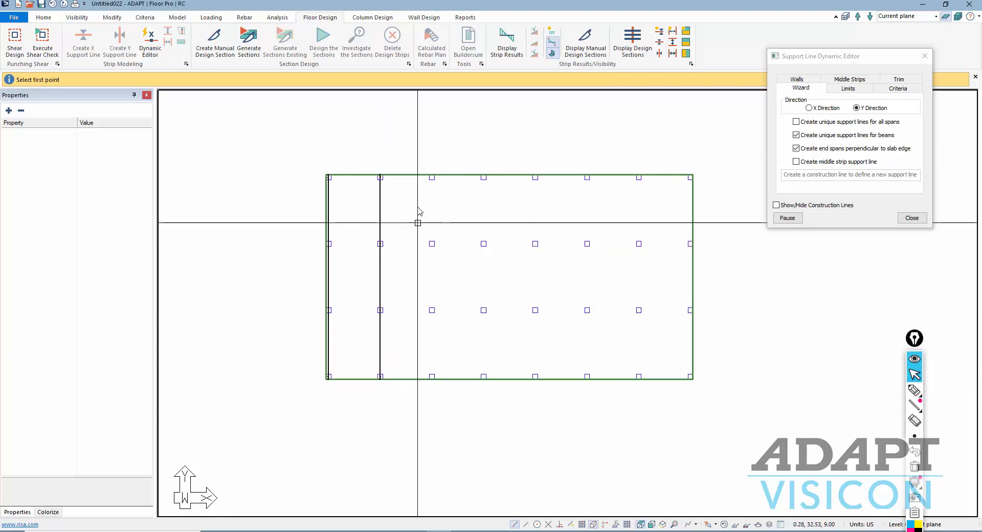
click(432, 161)
click(433, 392)
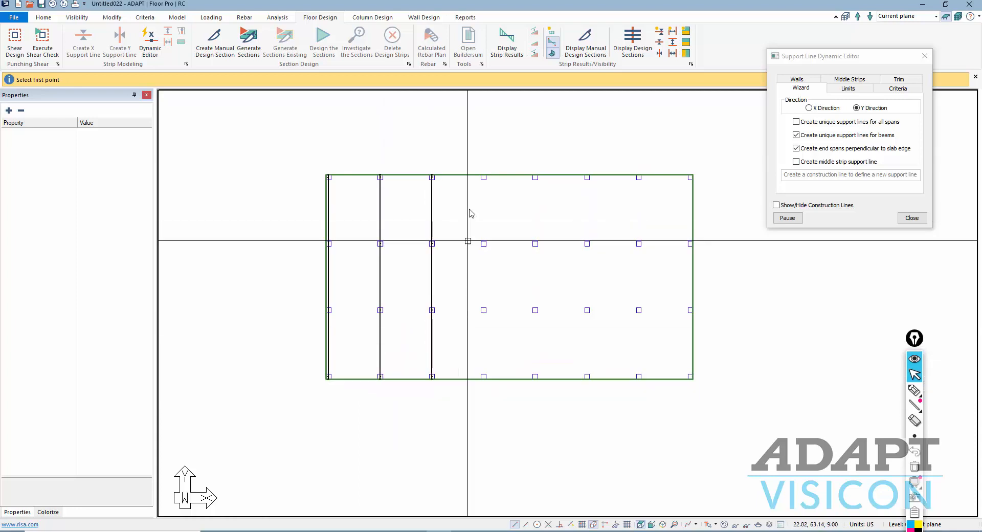
click(484, 163)
click(485, 382)
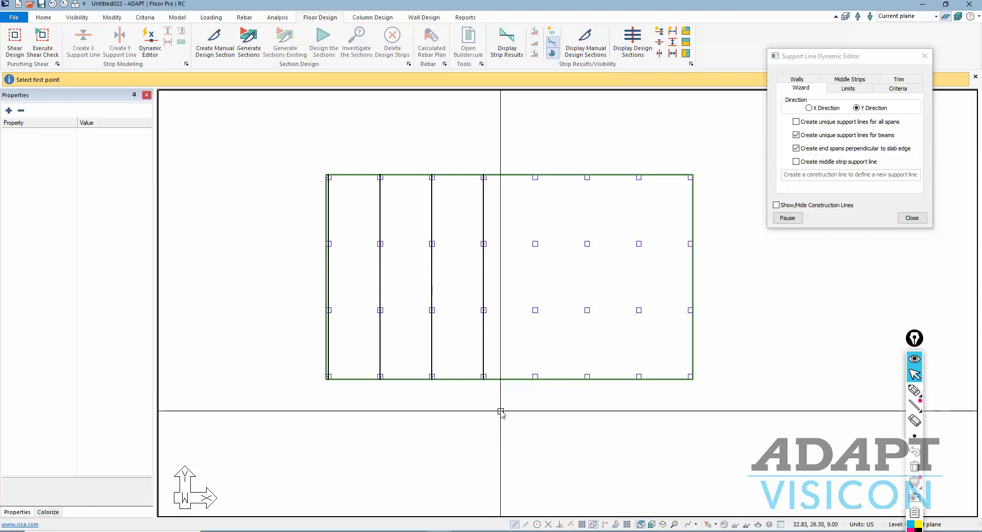
click(913, 218)
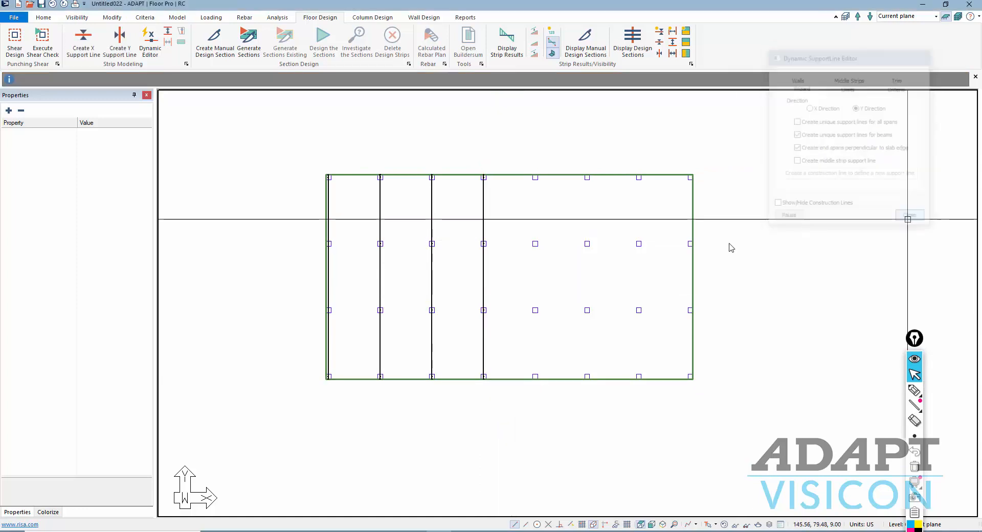
click(482, 215)
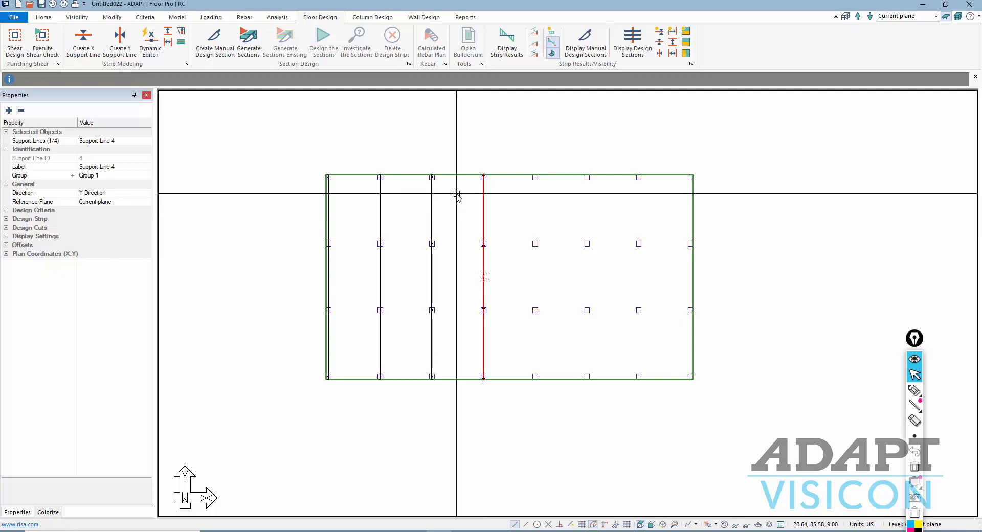
- Copy Support Line 4 from its top end onto the fifth and sixth column lines and the right slab edge
key(ctrl+c)
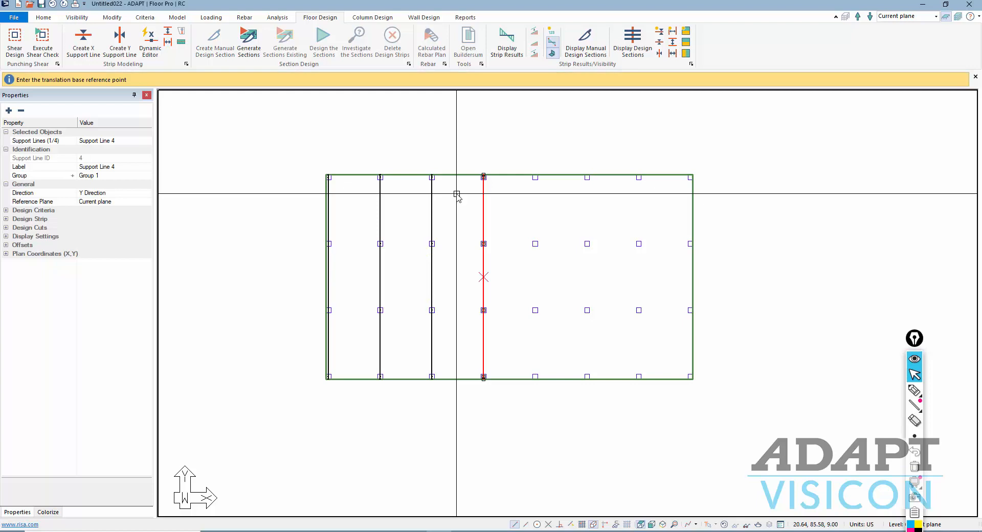
click(483, 178)
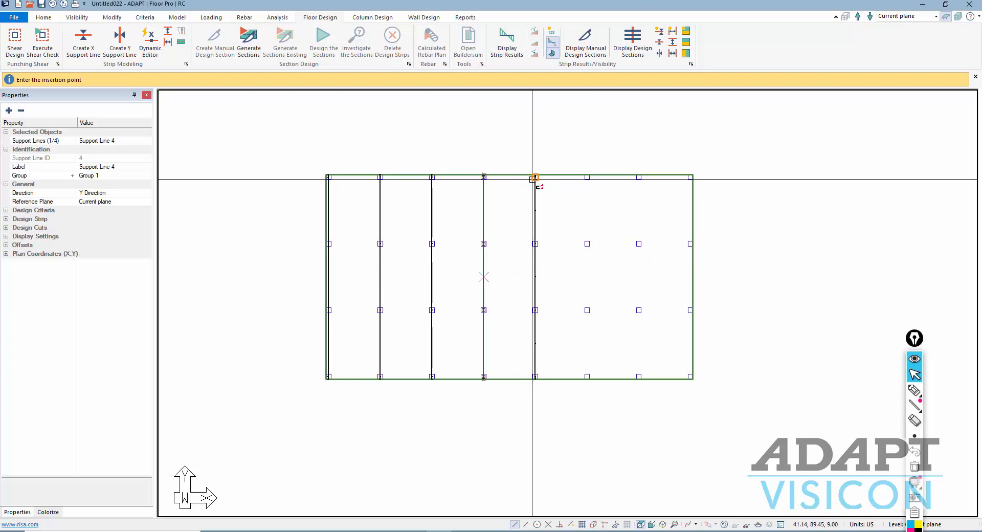
click(588, 177)
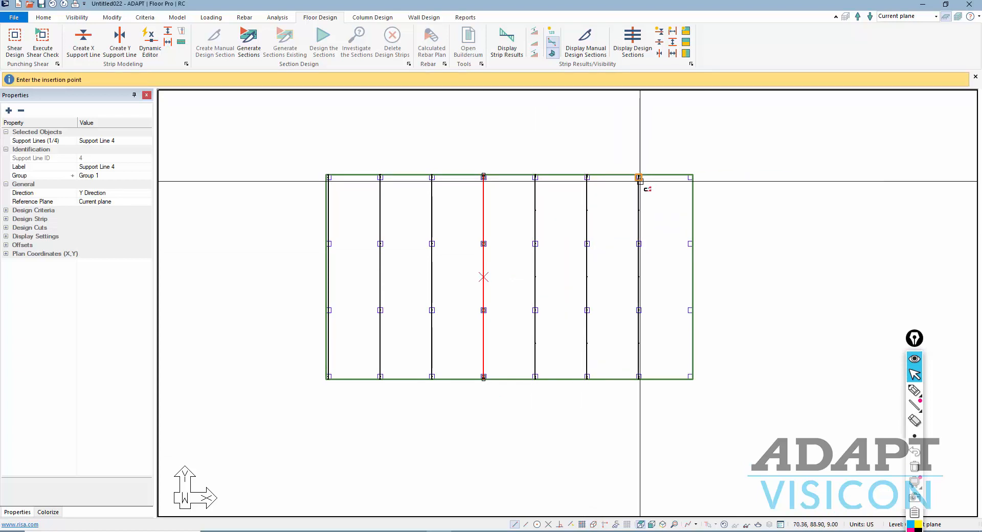
click(639, 177)
click(690, 177)
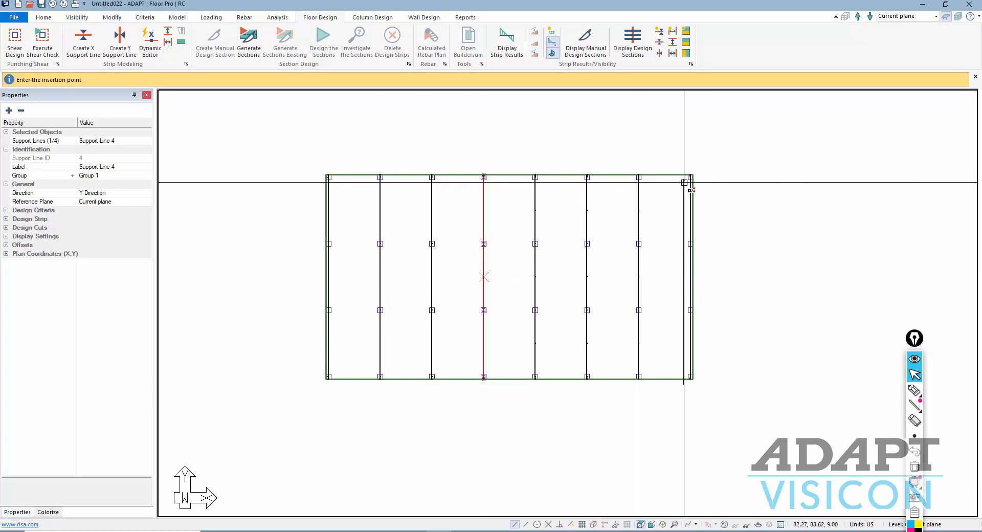
key(Escape)
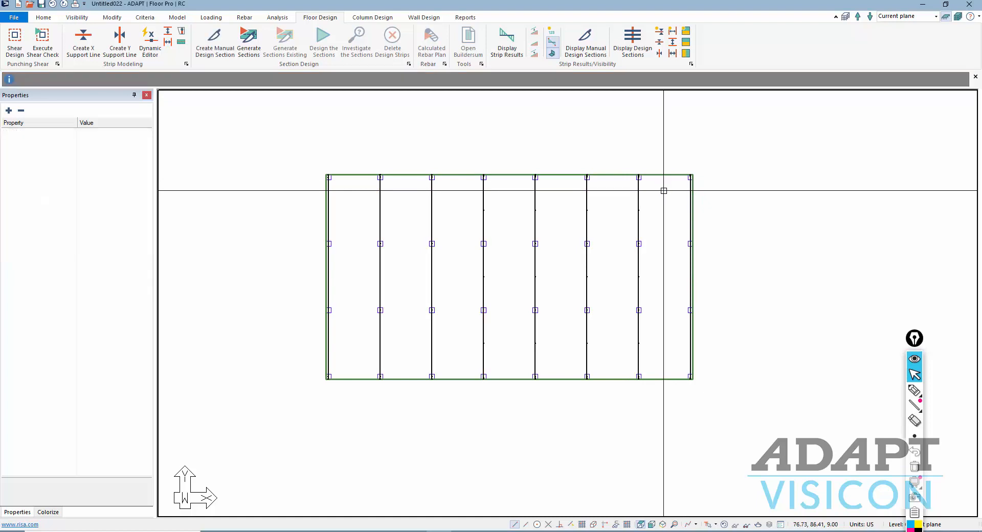
scroll(558, 202, up, 1)
scroll(537, 200, up, 5)
scroll(515, 203, down, 9)
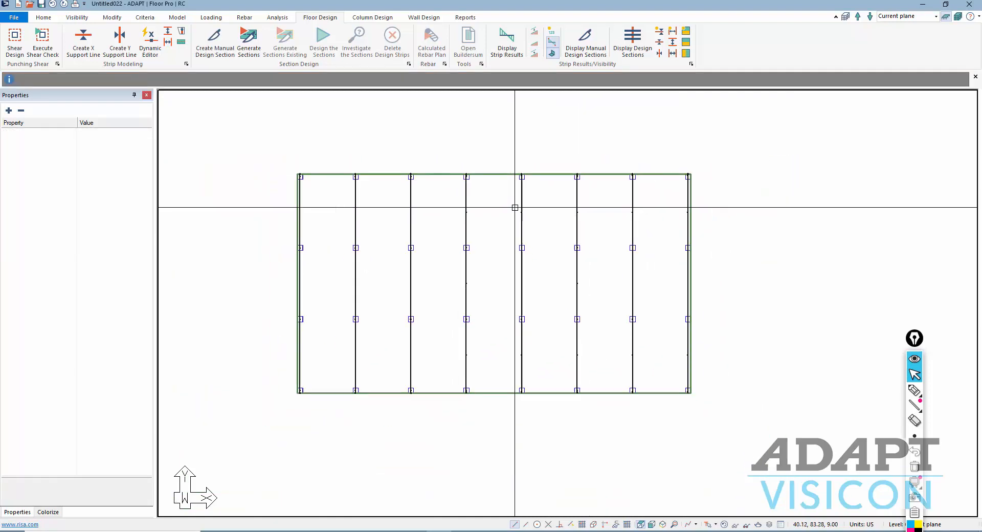
middle_drag(476, 226, 457, 244)
scroll(457, 244, up, 1)
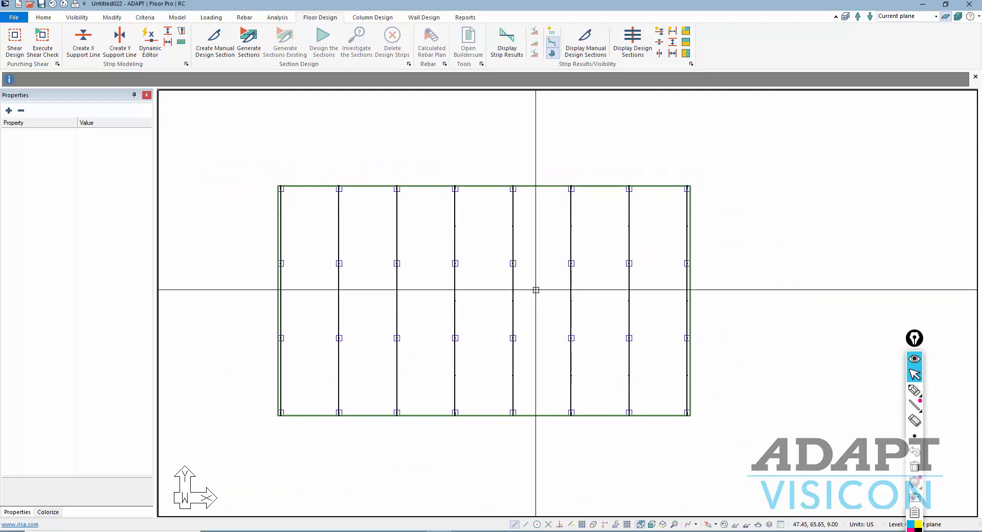
- Draw X-direction support lines along the top edge, both interior column rows and the bottom edge
click(150, 41)
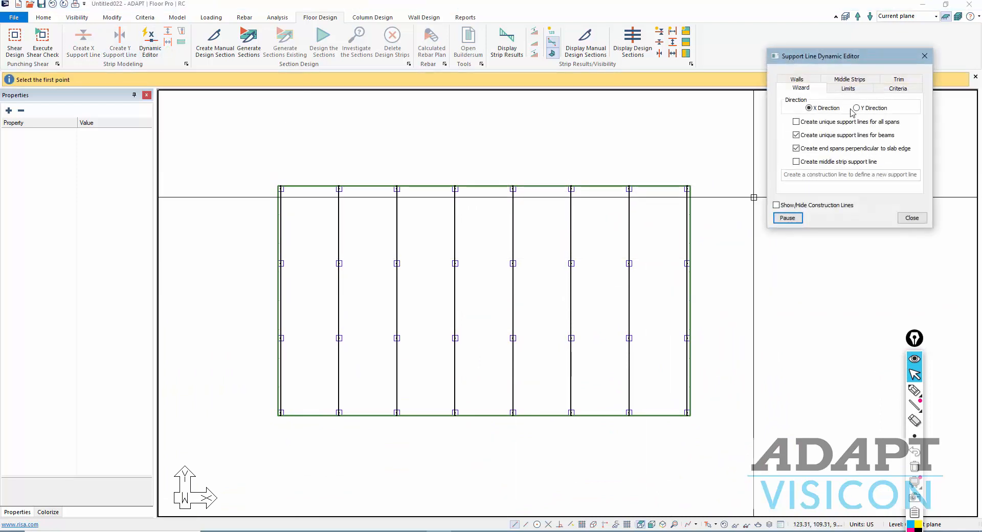
click(716, 189)
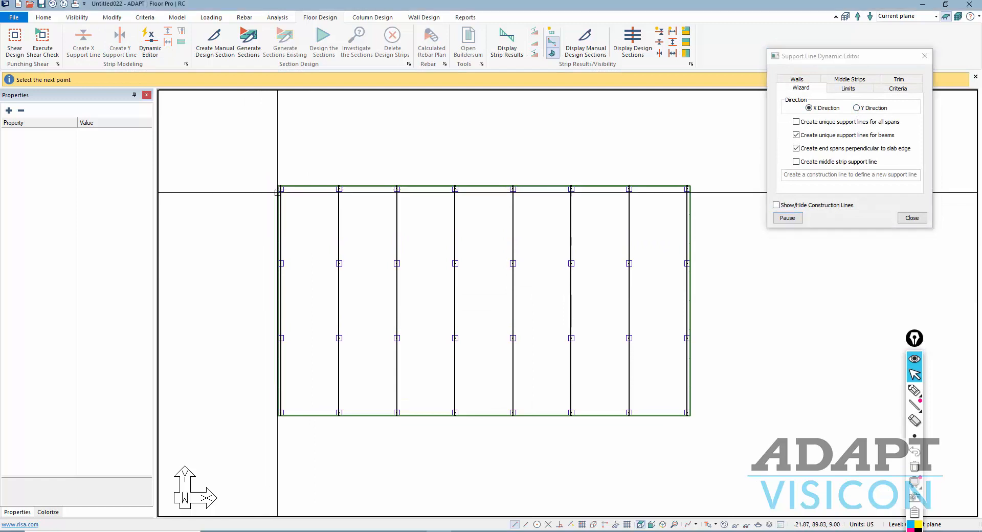
click(264, 264)
click(685, 265)
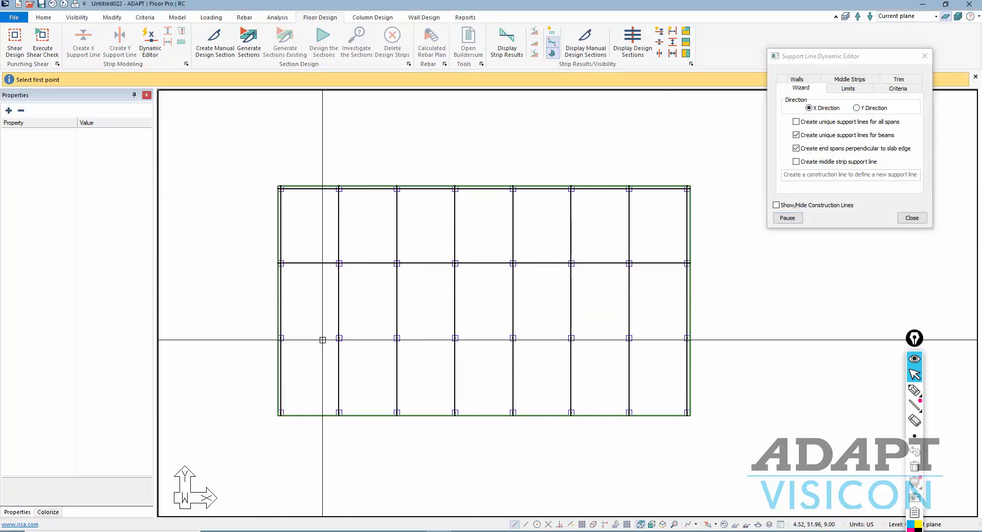
click(265, 336)
click(707, 336)
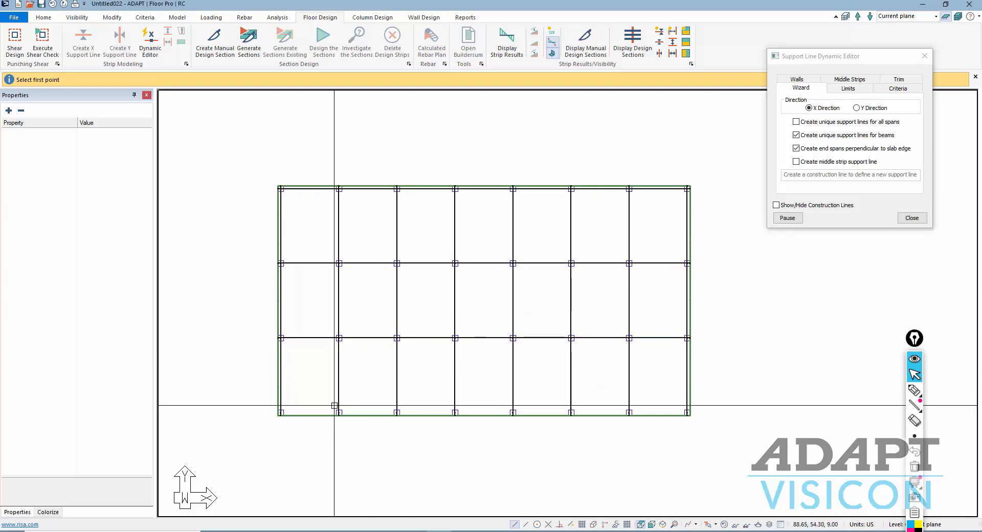
click(263, 408)
click(720, 409)
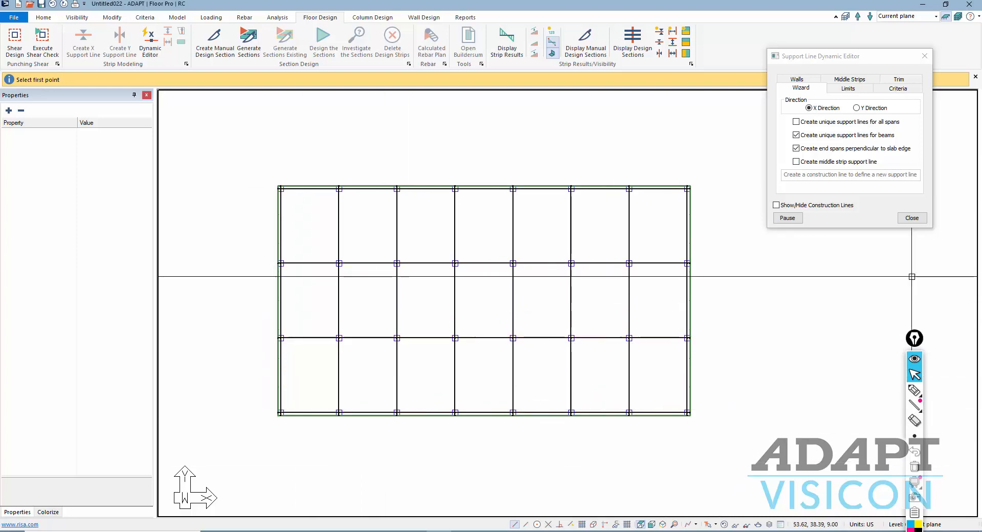
click(912, 218)
scroll(510, 286, up, 1)
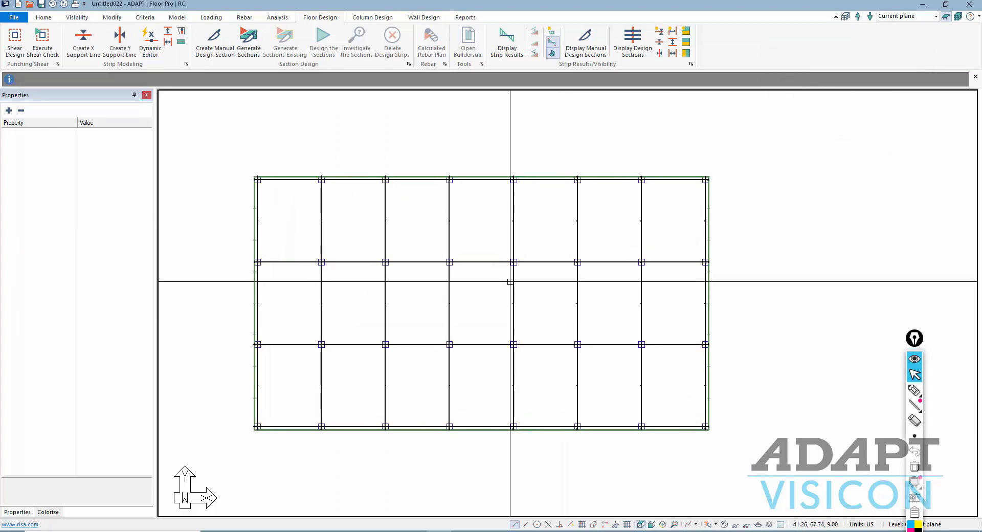
click(914, 391)
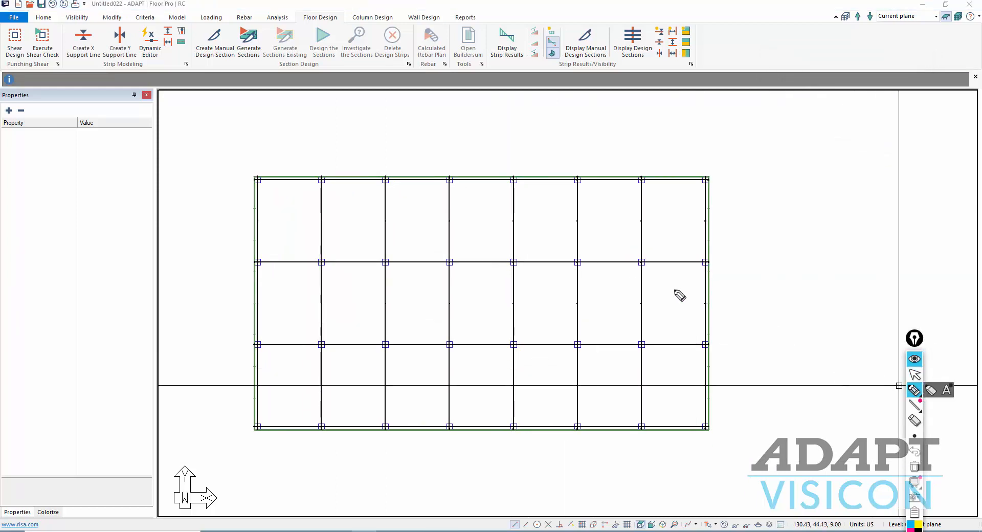
mouse_move(578, 221)
mouse_down()
mouse_move(625, 223)
mouse_move(535, 221)
mouse_up()
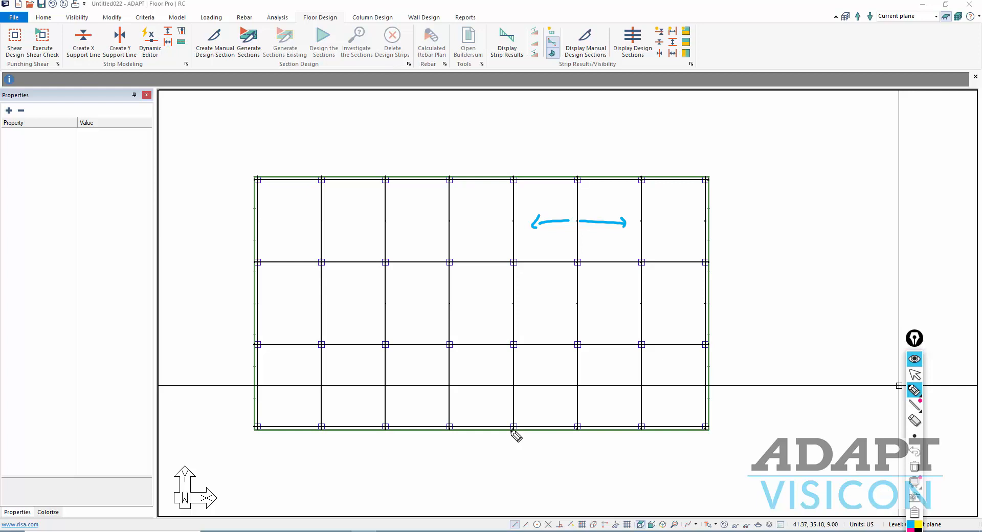
drag(544, 177, 543, 258)
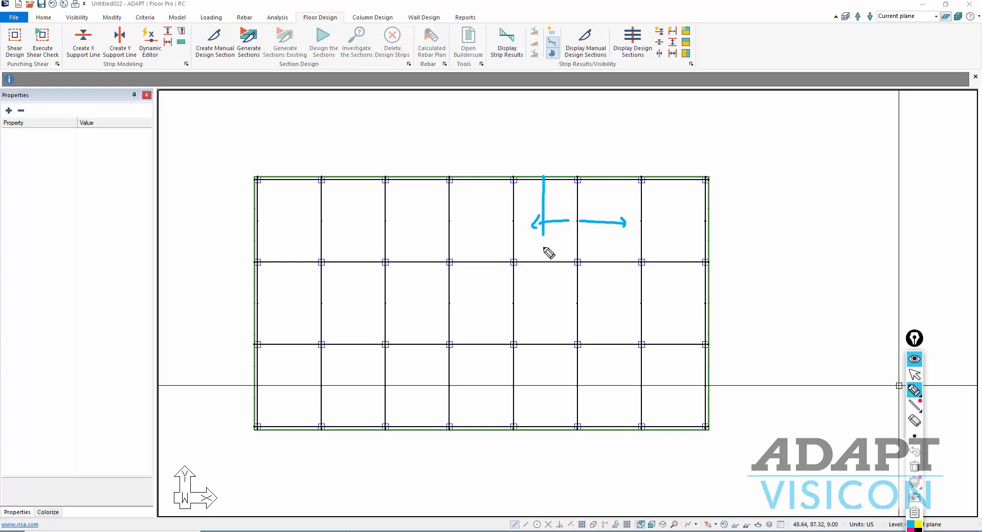
drag(607, 173, 606, 269)
mouse_move(608, 233)
mouse_down()
mouse_move(563, 267)
mouse_move(594, 217)
mouse_move(546, 230)
mouse_up()
mouse_move(592, 172)
mouse_down()
mouse_move(551, 211)
mouse_move(551, 196)
mouse_up()
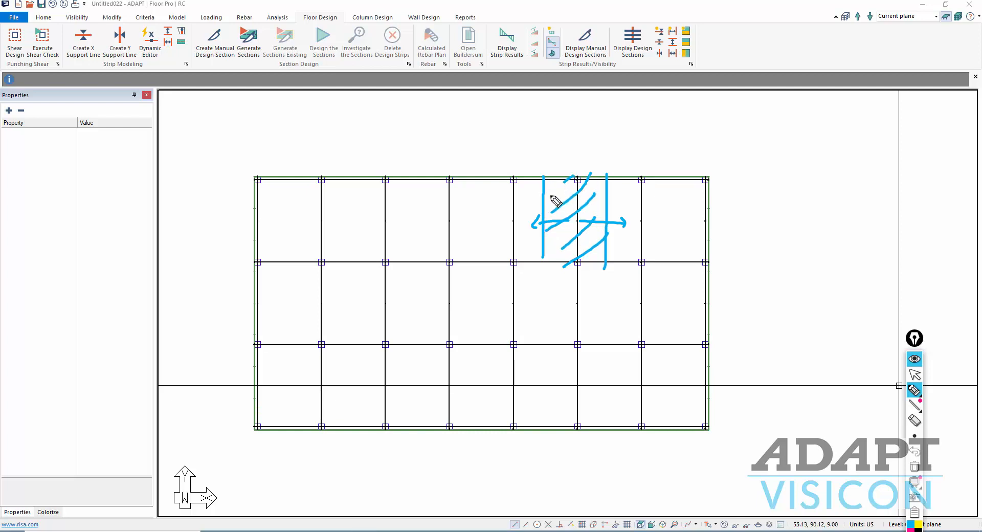
click(913, 466)
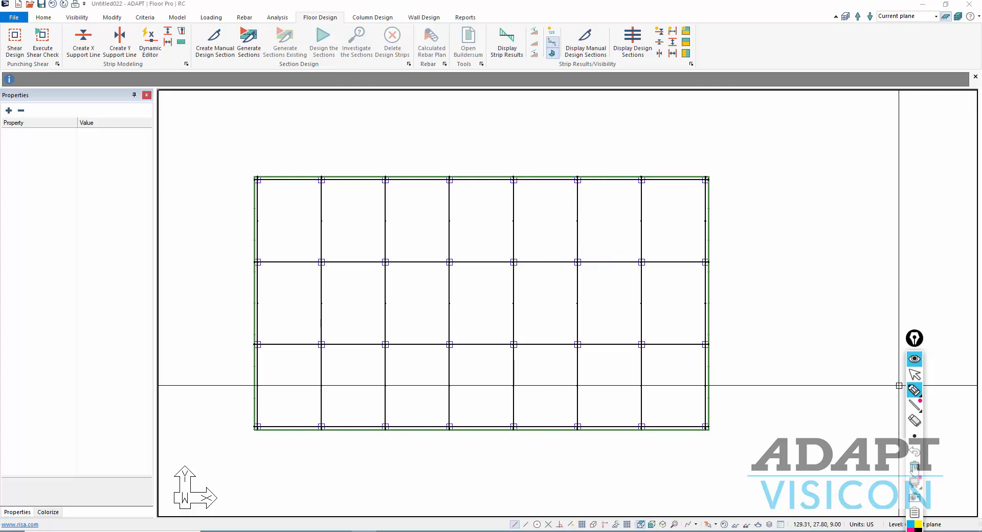
click(915, 375)
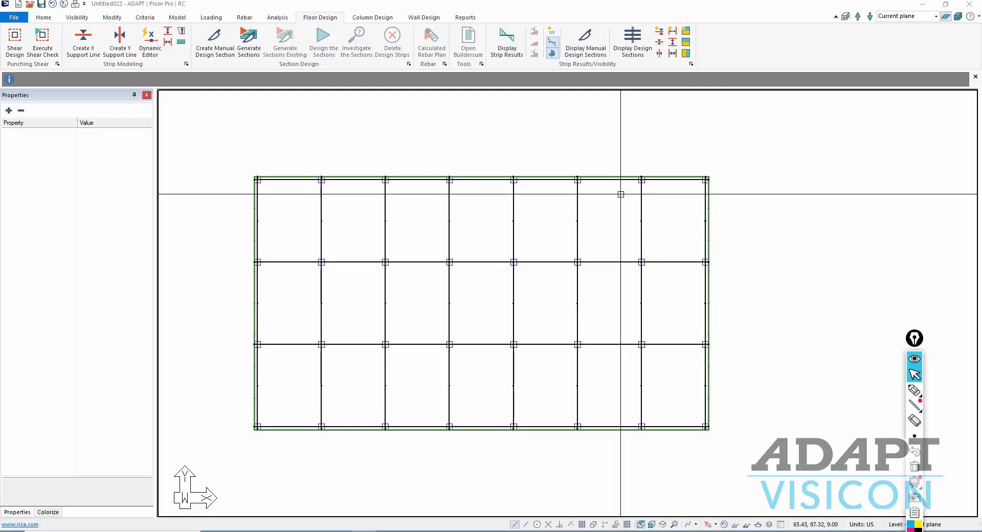
- Inspect Support Line 6's design strip properties, then bring up the Rebar commands
click(577, 215)
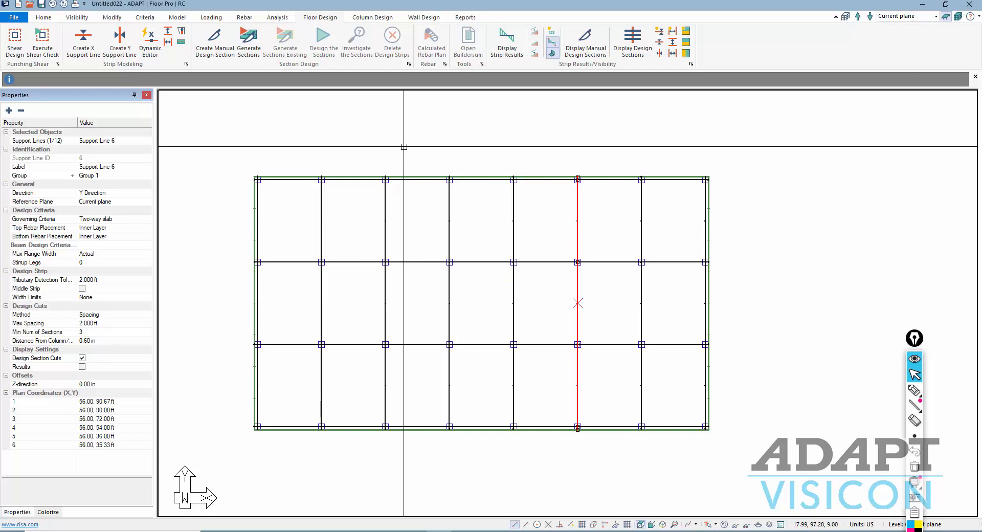
click(243, 17)
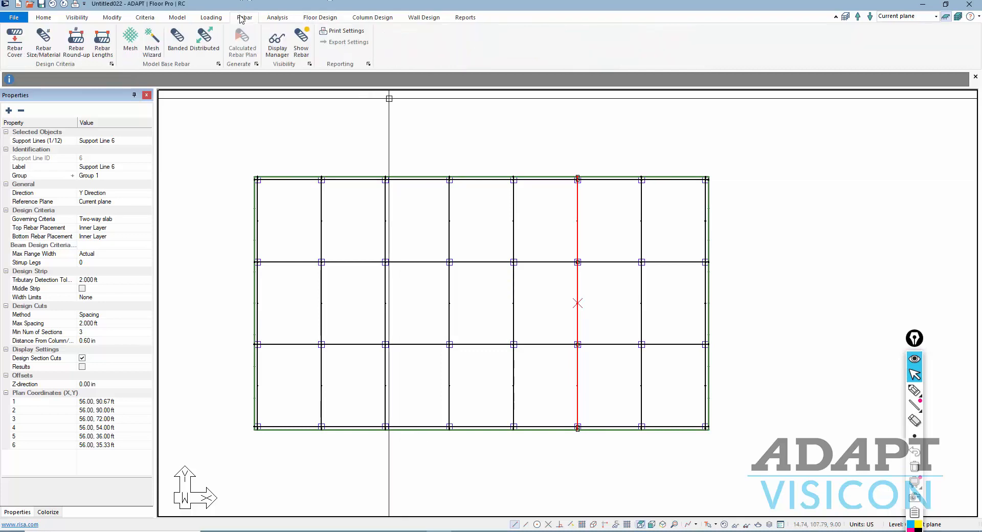
- Keep the 1.00 in top bar outer cover in the Rebar Minimum Cover criteria and accept it
click(16, 48)
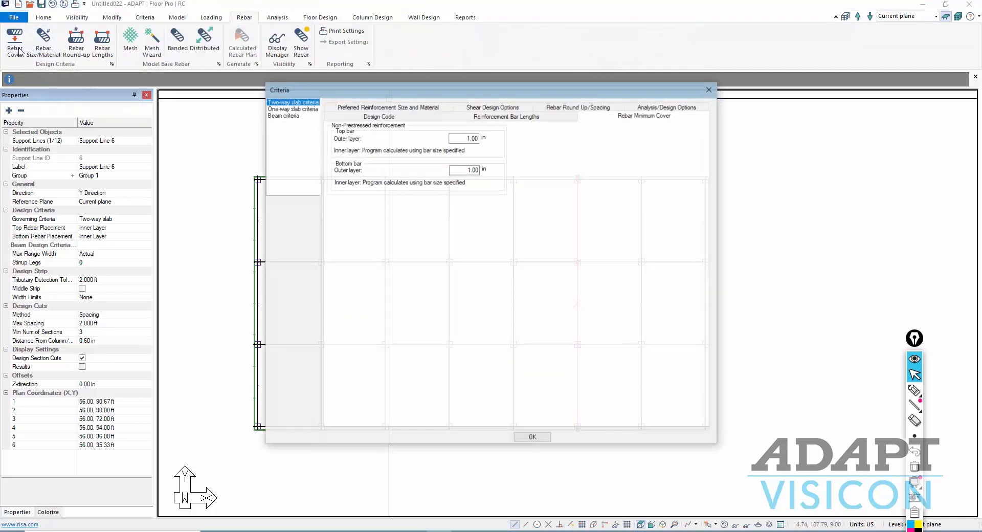
double_click(453, 138)
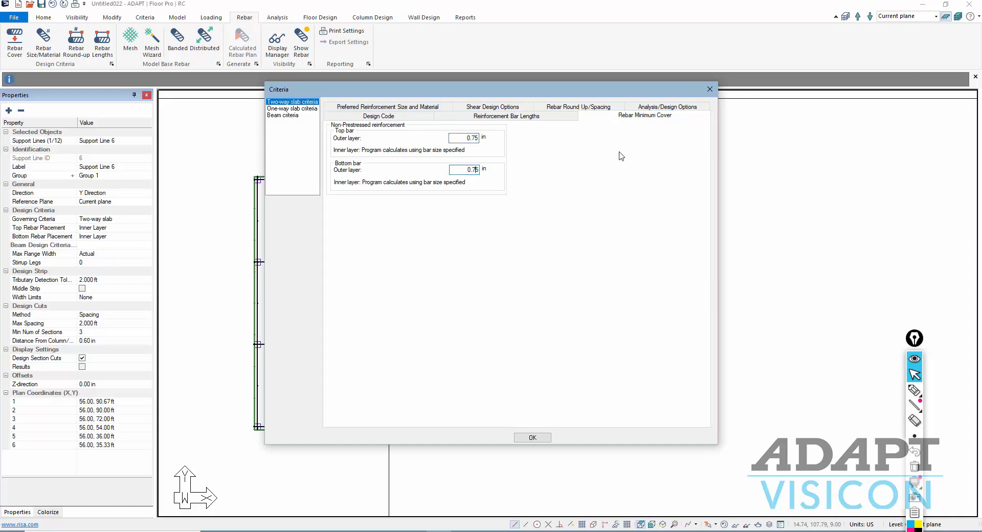
click(527, 441)
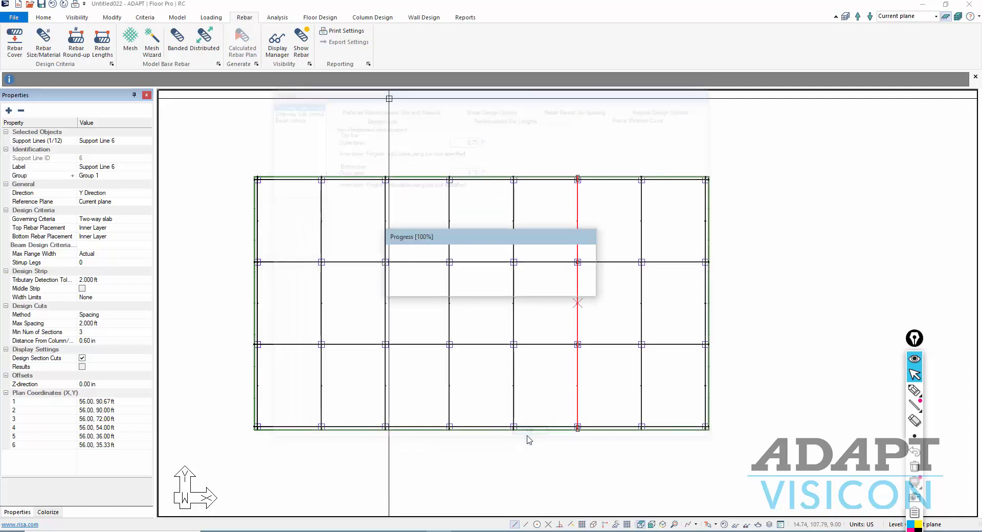
click(484, 301)
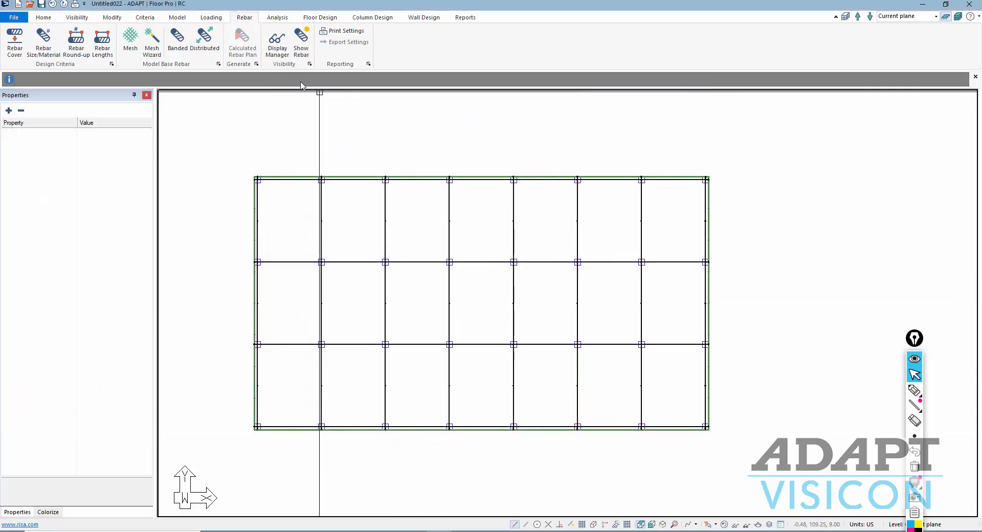
click(313, 18)
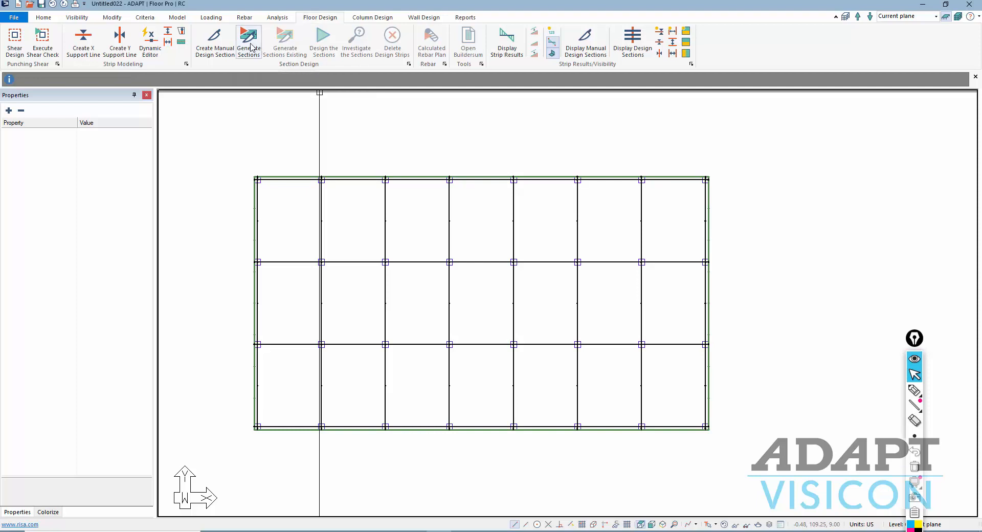
- Generate design sections across the slab and review them one direction at a time
click(250, 46)
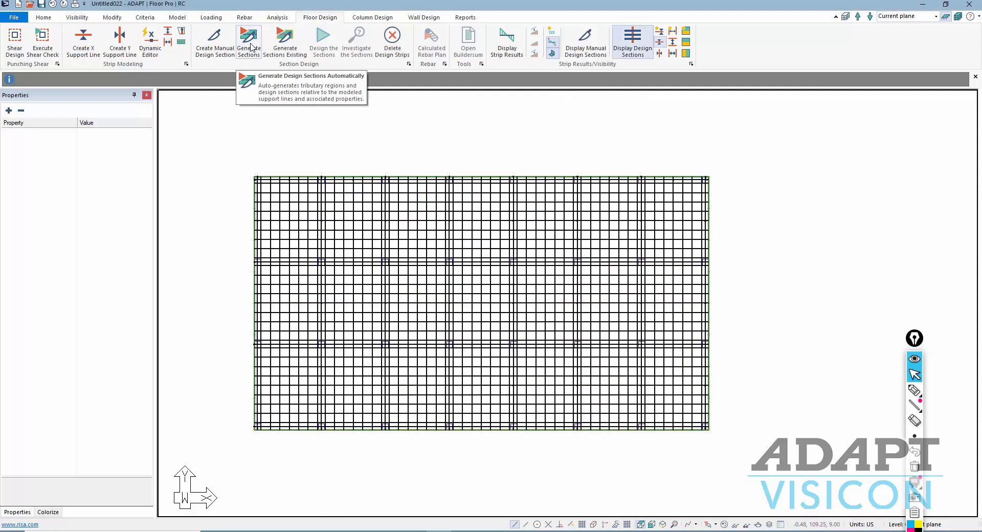
click(661, 43)
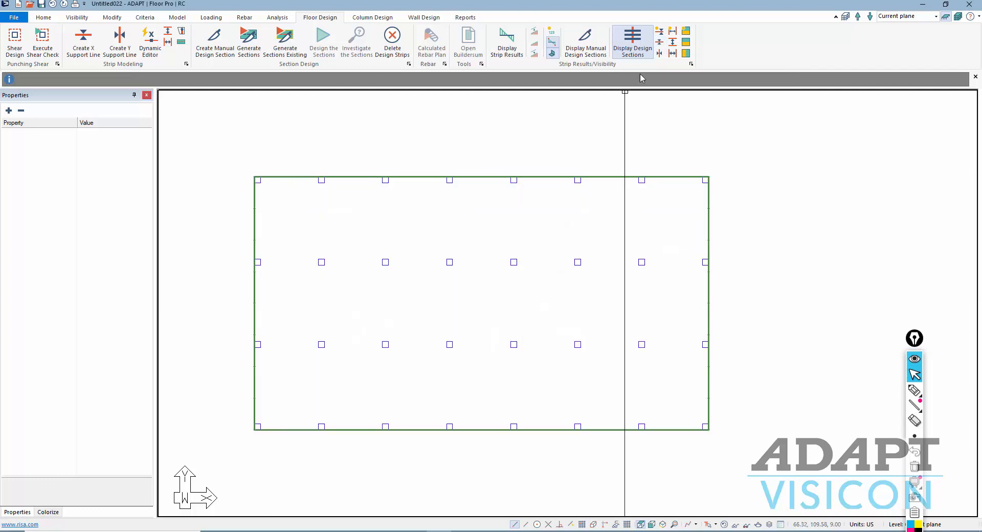
click(659, 42)
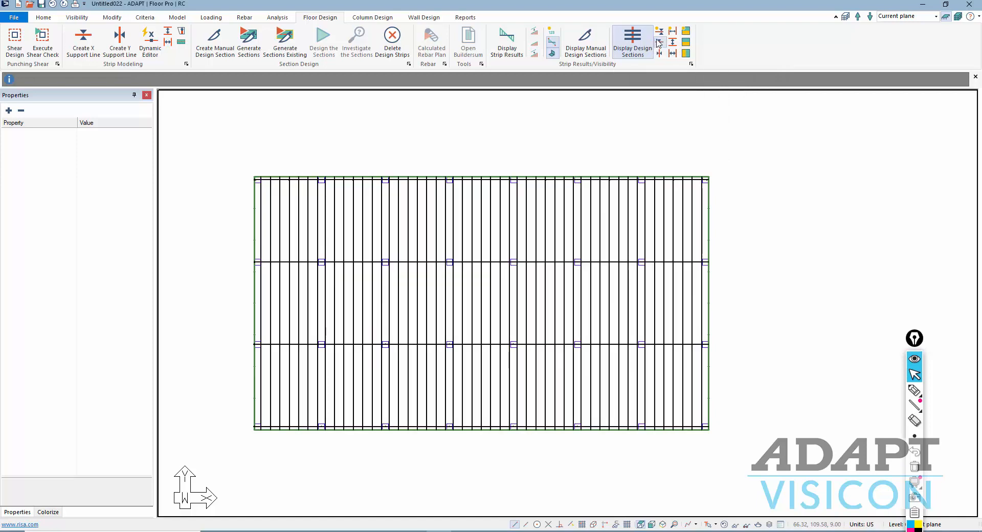
click(660, 41)
click(660, 32)
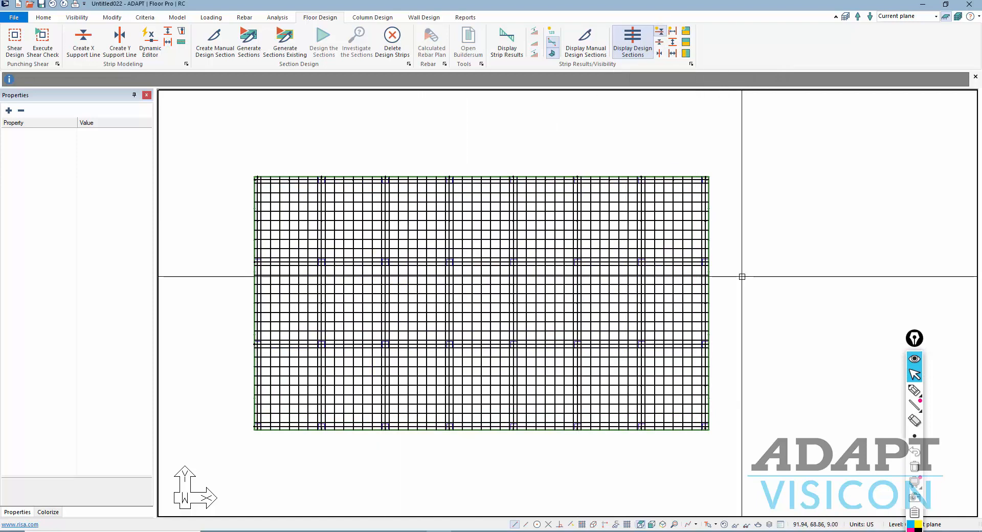
click(660, 32)
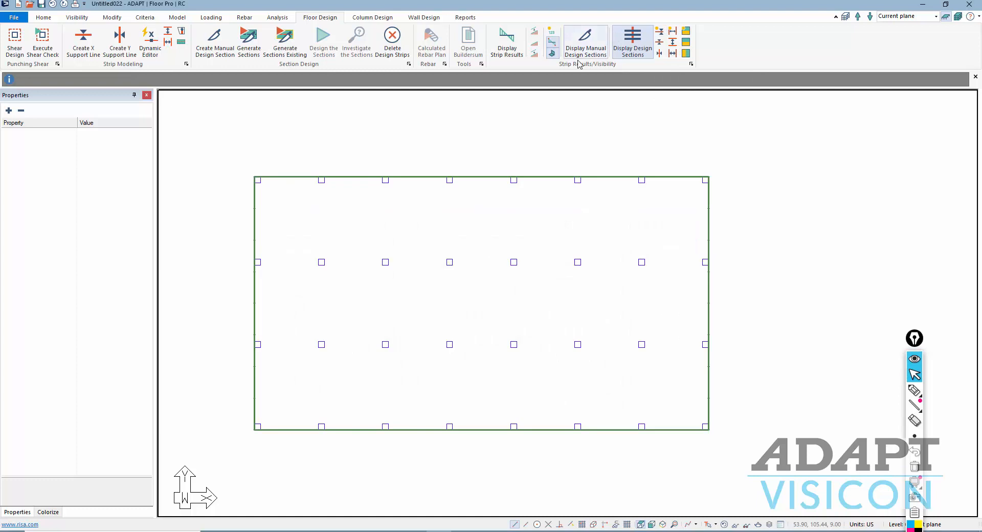
click(660, 44)
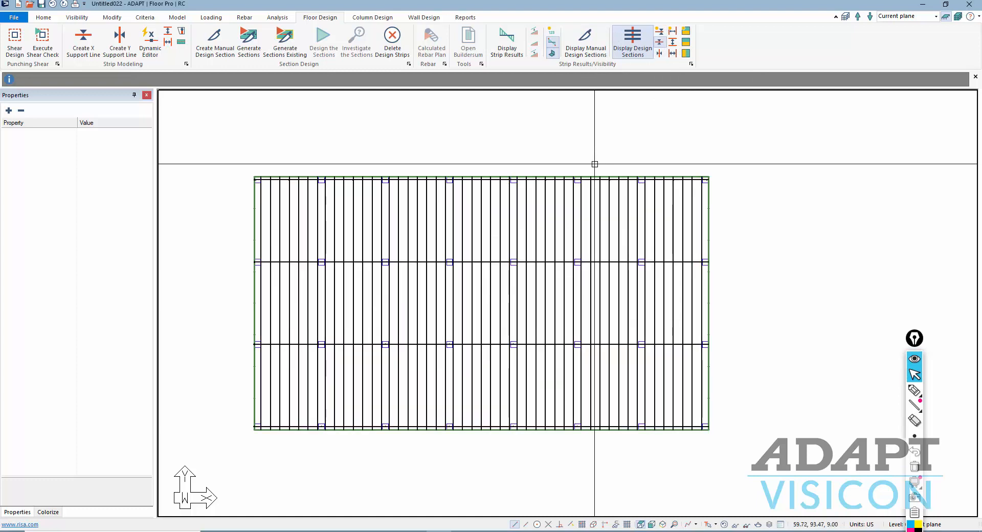
- Display the coloured X-direction and then Y-direction design strips, then hide strips and sections
click(608, 190)
click(599, 149)
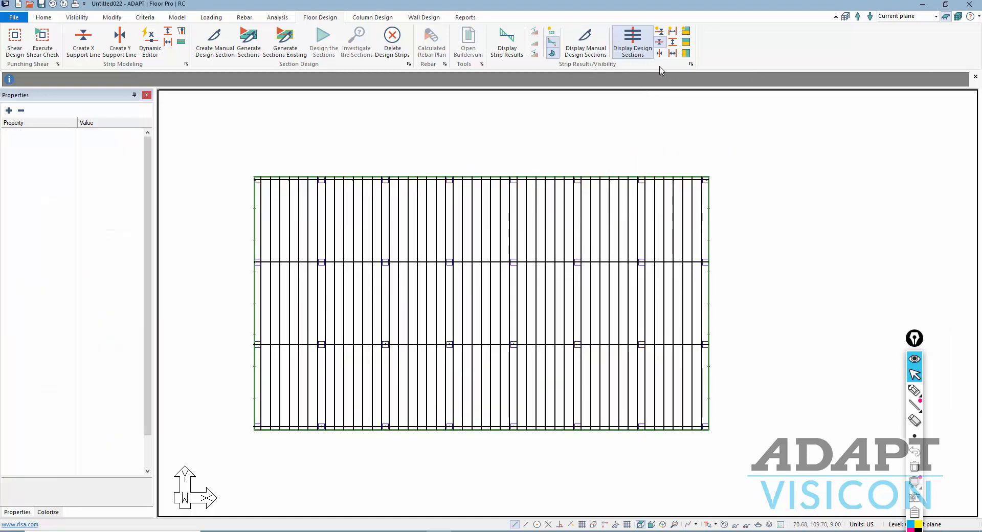
click(686, 42)
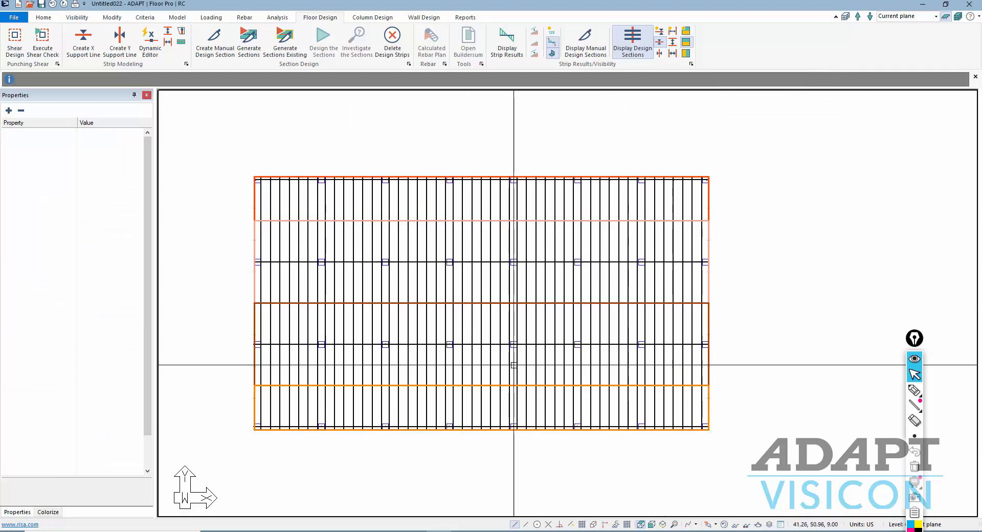
click(660, 54)
click(660, 53)
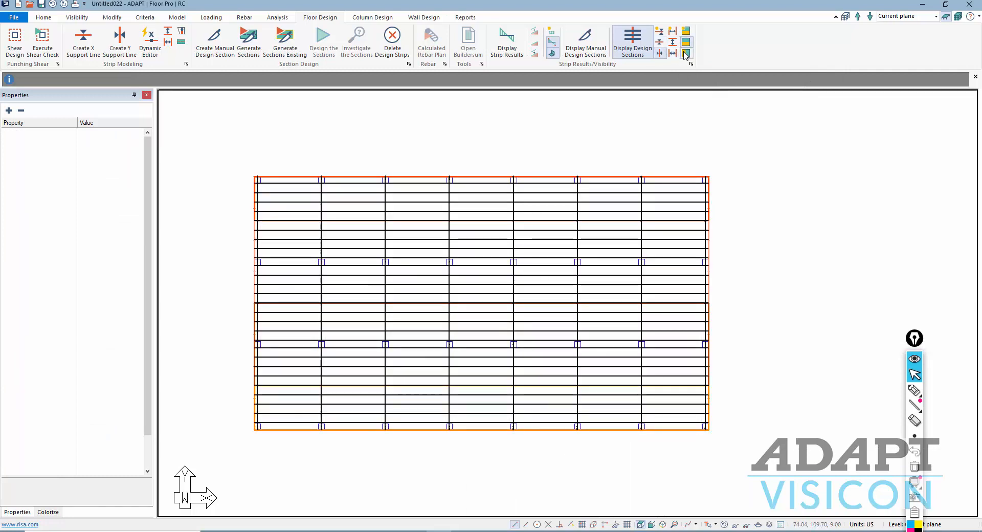
click(686, 42)
click(686, 53)
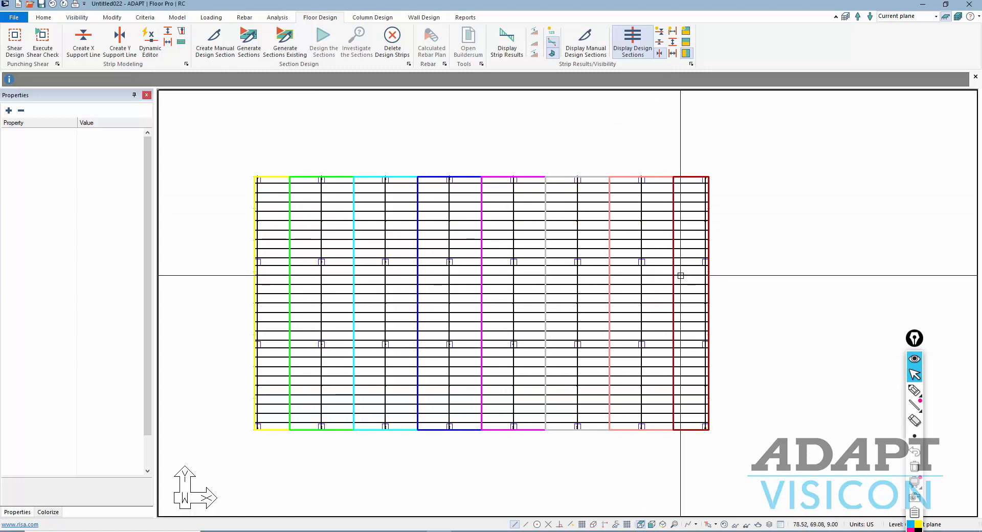
middle_drag(681, 276, 683, 287)
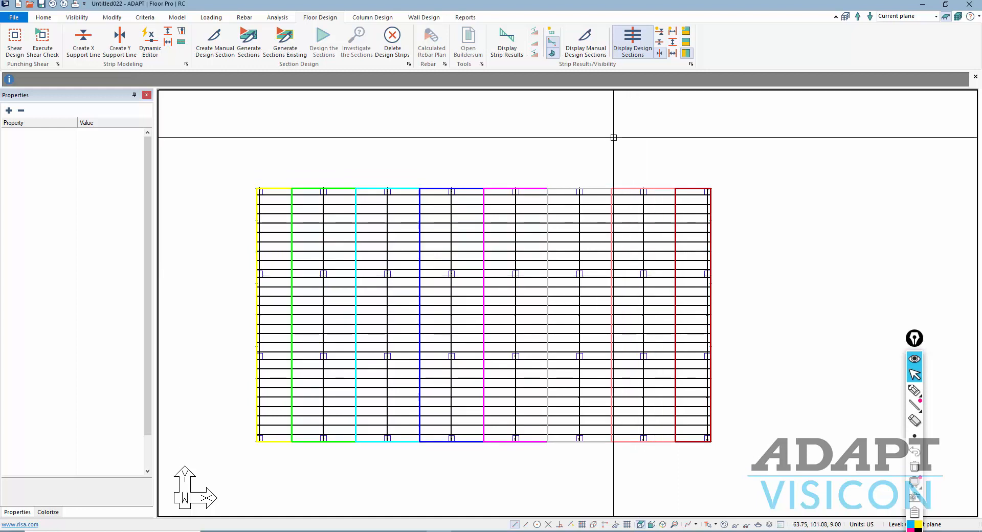
click(659, 53)
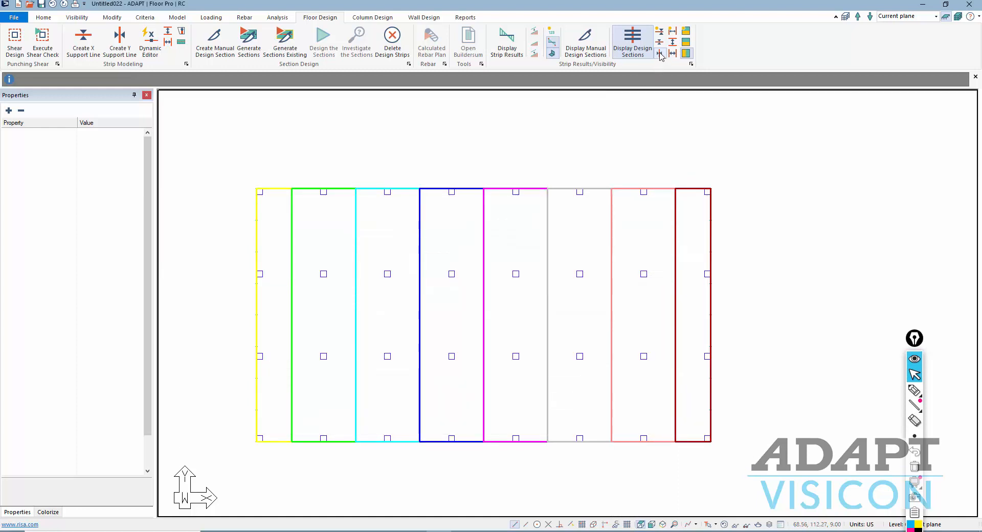
click(686, 53)
- Change the slab mesh cell size from 3 to 2 ft, disable automatic node shifting, and mesh
middle_drag(550, 275, 544, 257)
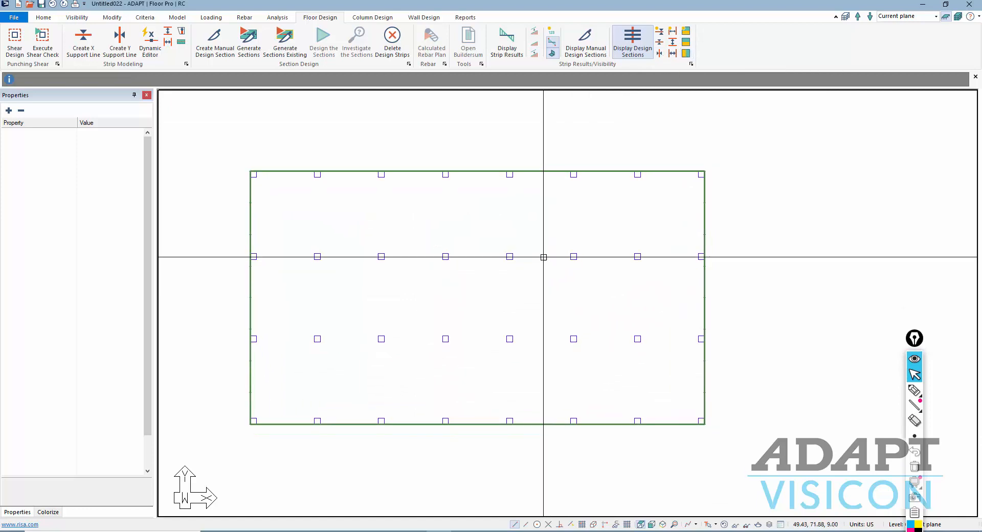
click(277, 17)
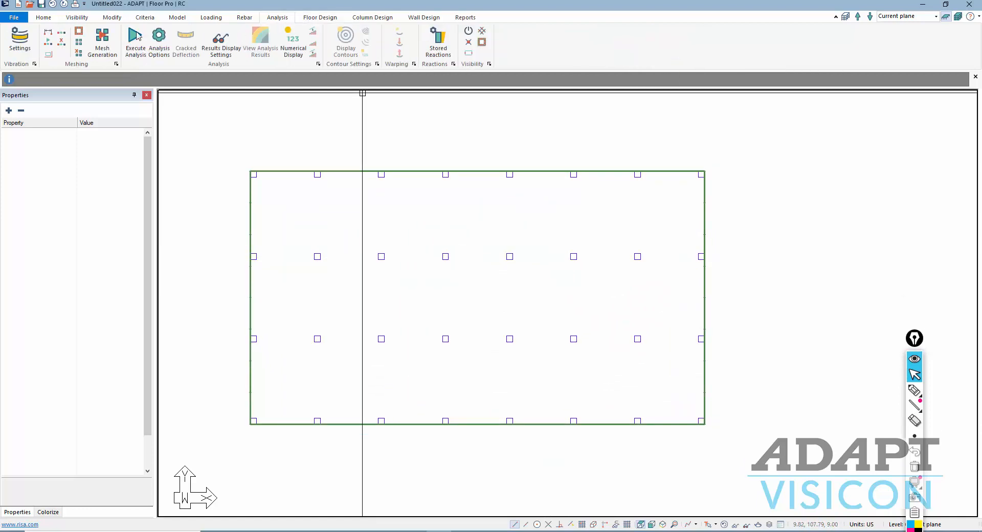
click(102, 48)
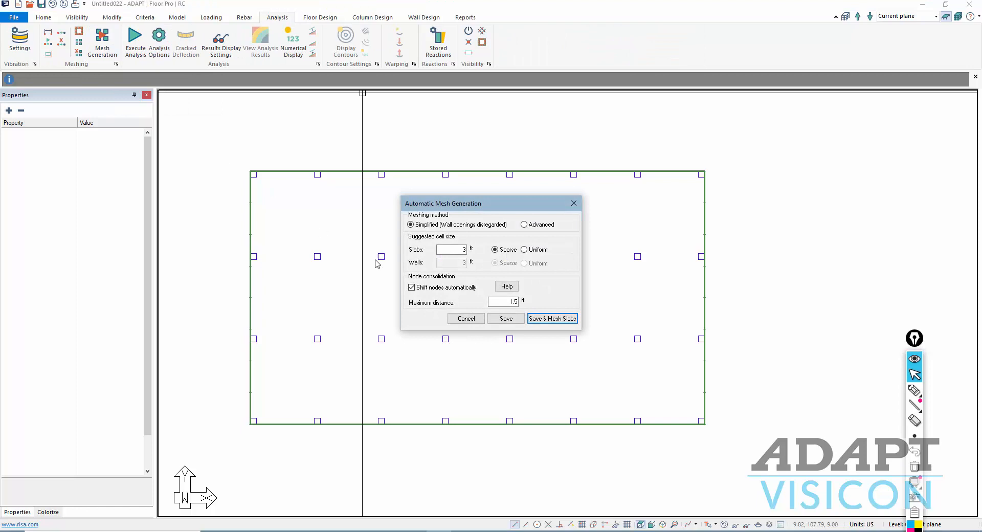
double_click(459, 253)
text(2)
click(414, 290)
click(544, 319)
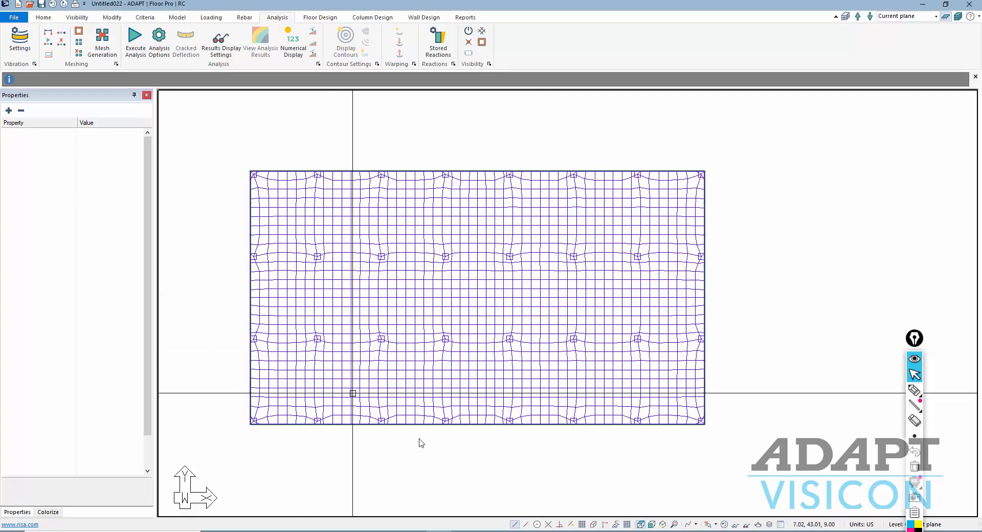
- Run the analysis with all eight load combinations and save the solution
click(136, 41)
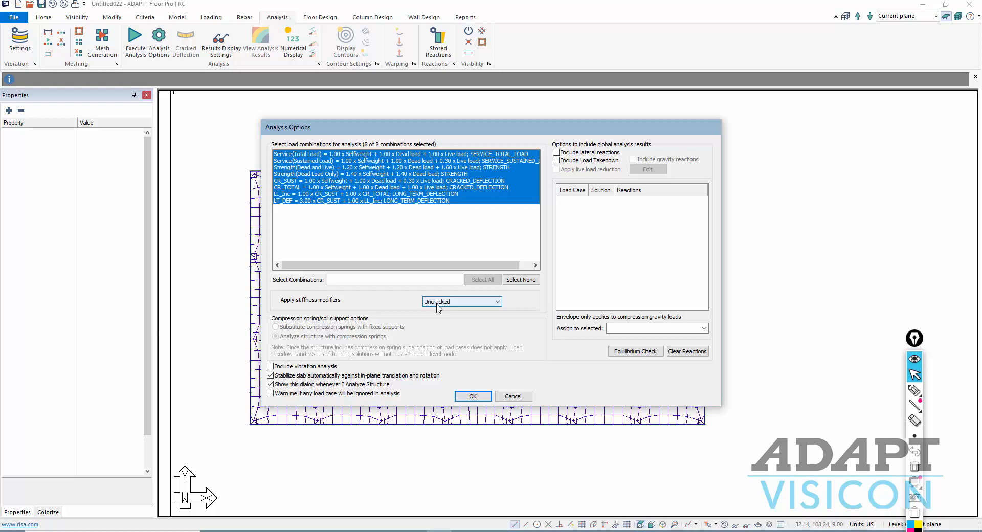
click(468, 396)
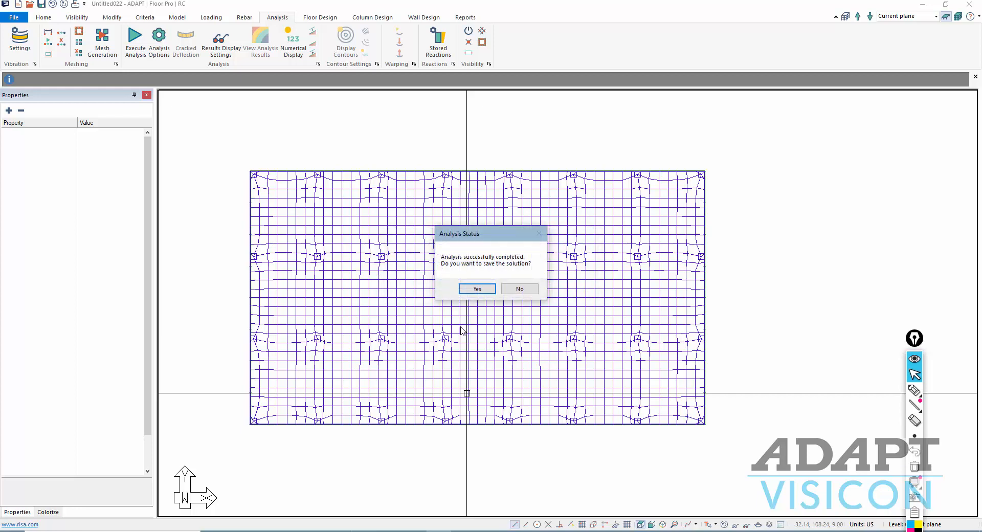
click(476, 289)
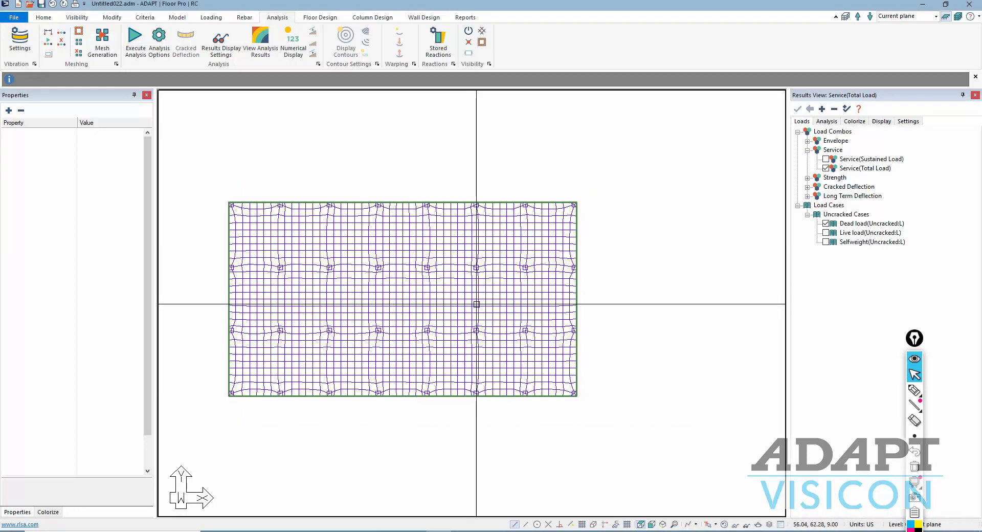
middle_drag(415, 441, 480, 419)
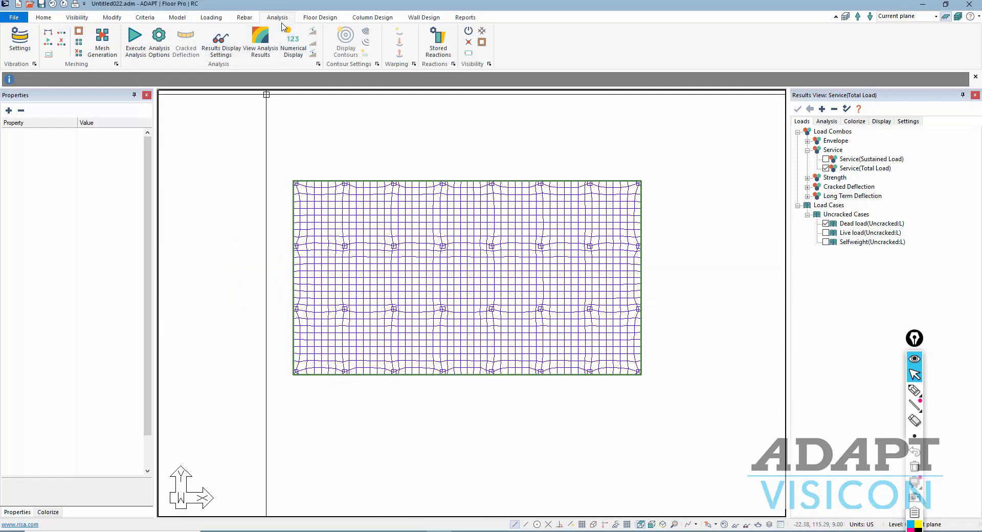
click(482, 31)
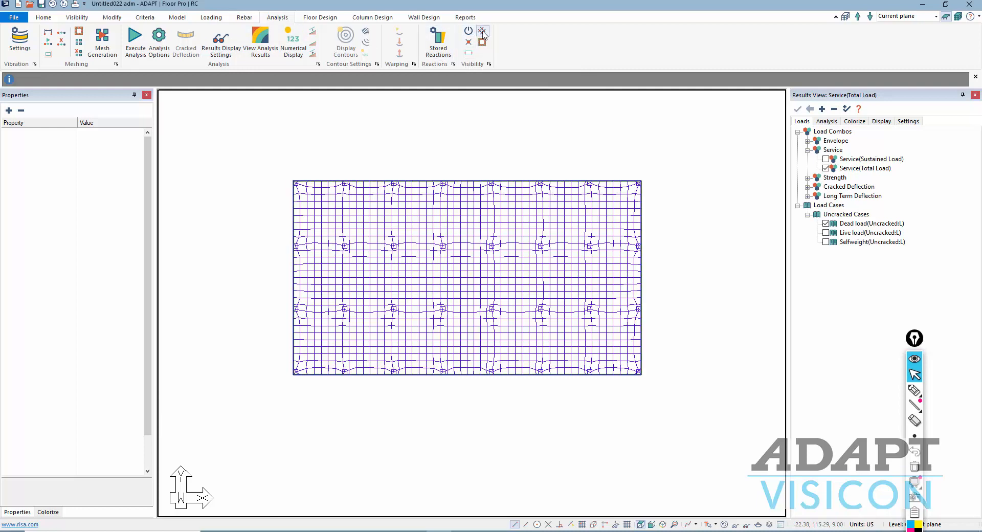
click(482, 32)
- Show the design sections on the slab, design them, and save the design results
click(482, 33)
click(483, 33)
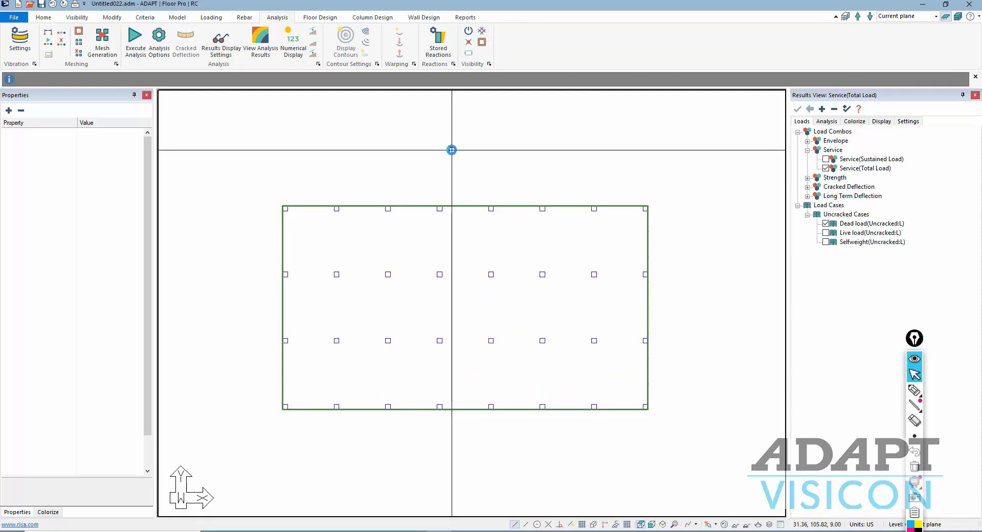
click(319, 17)
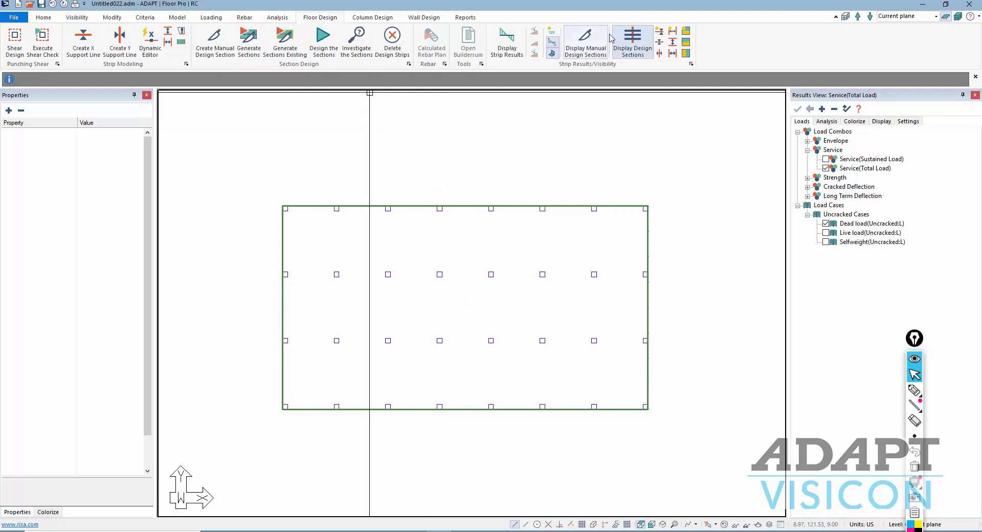
click(633, 41)
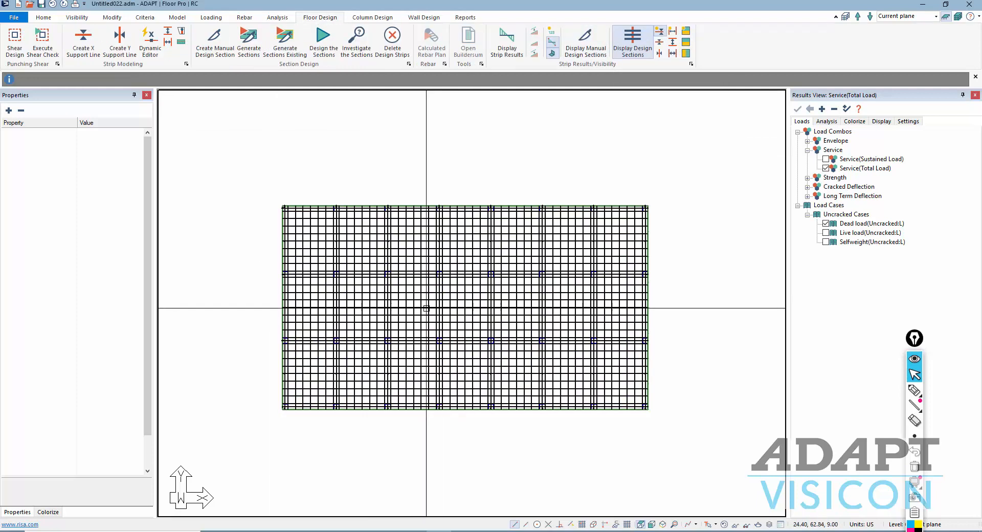
click(327, 51)
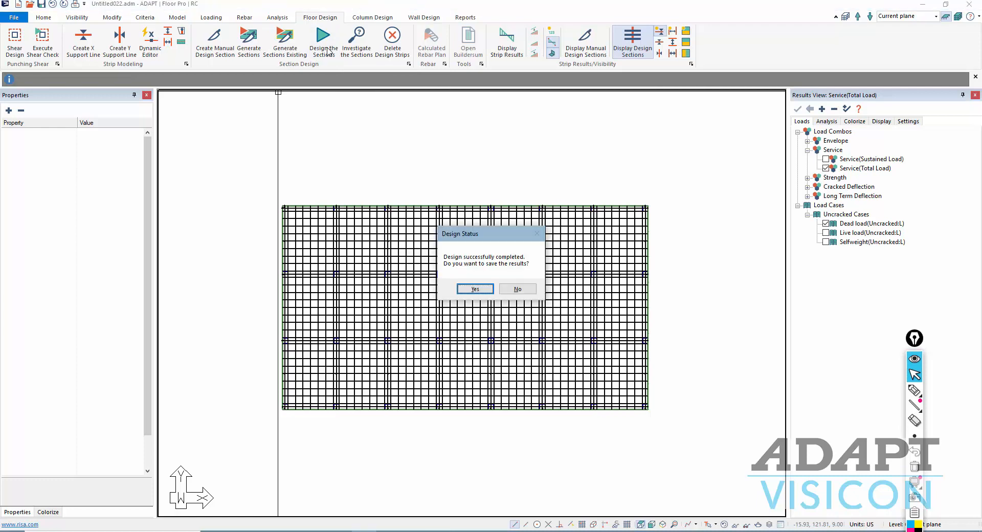
click(486, 289)
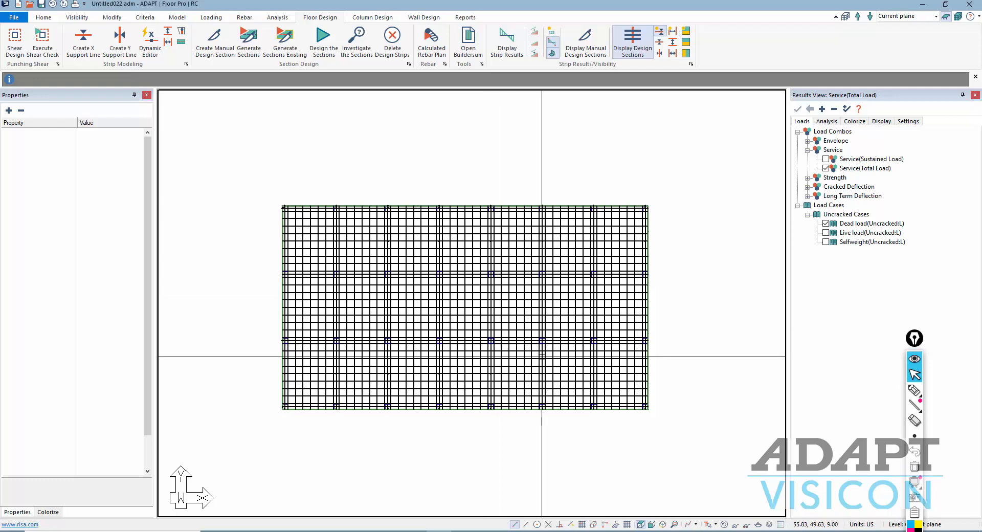
- Hide one direction of design sections and switch results to Strength(Dead and Live)
click(660, 33)
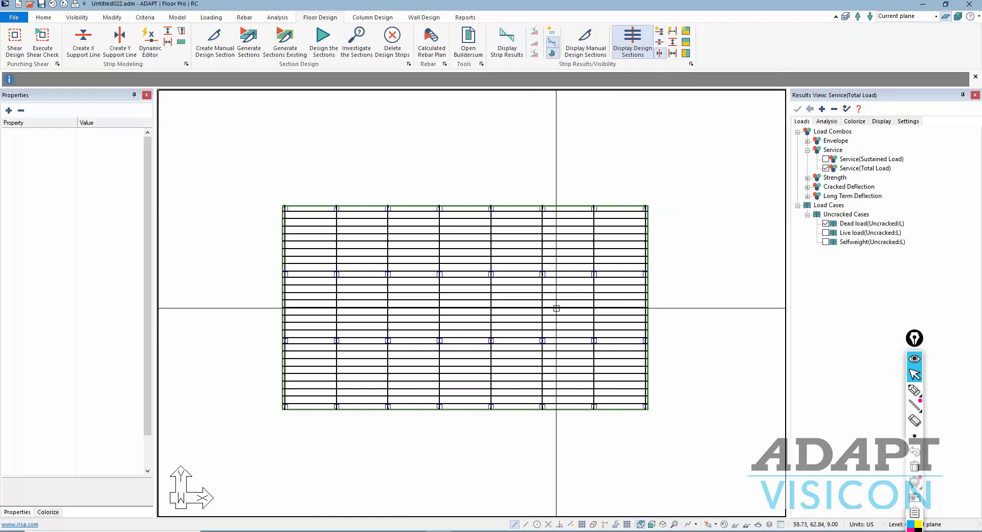
drag(916, 338, 877, 494)
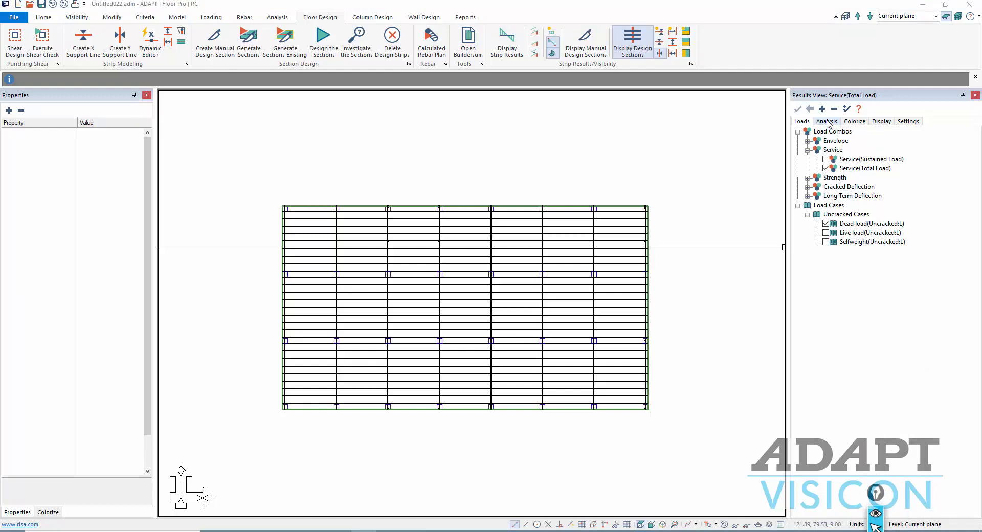
click(808, 178)
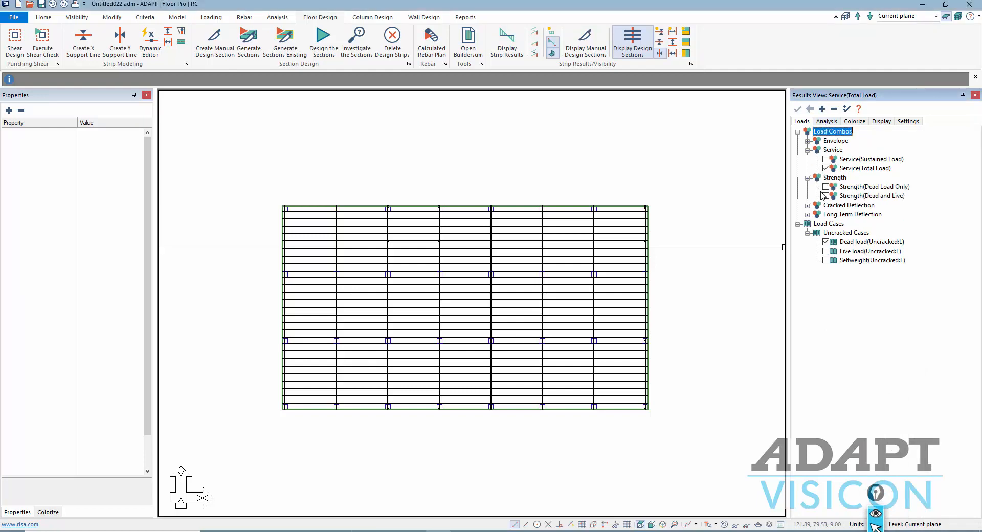
click(799, 224)
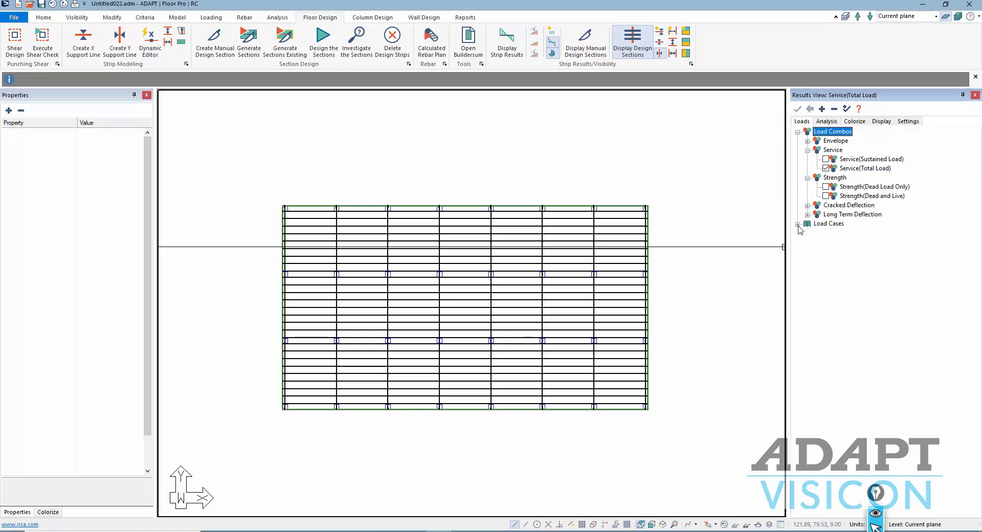
click(826, 196)
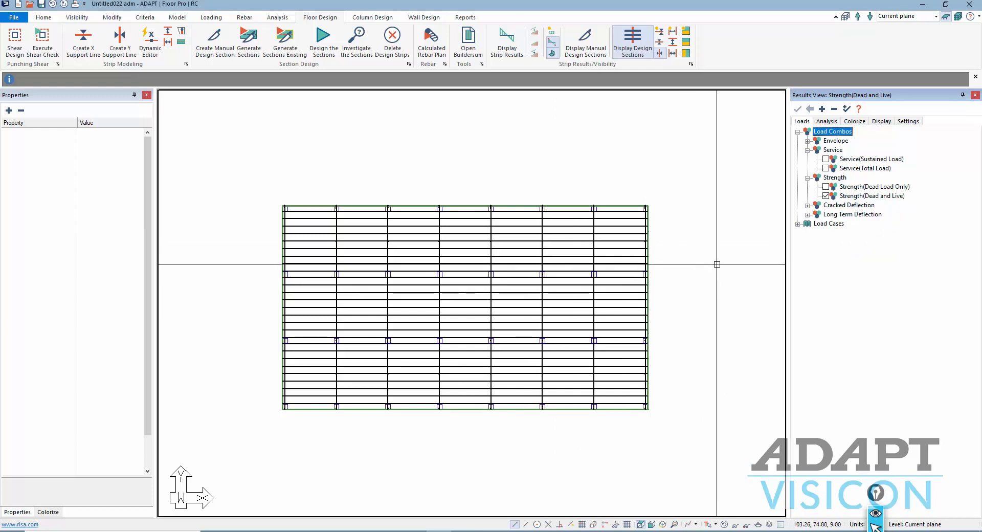
- Plot design-section bending moments, ranging from 48.16 to -62.93 kip-ft
click(827, 123)
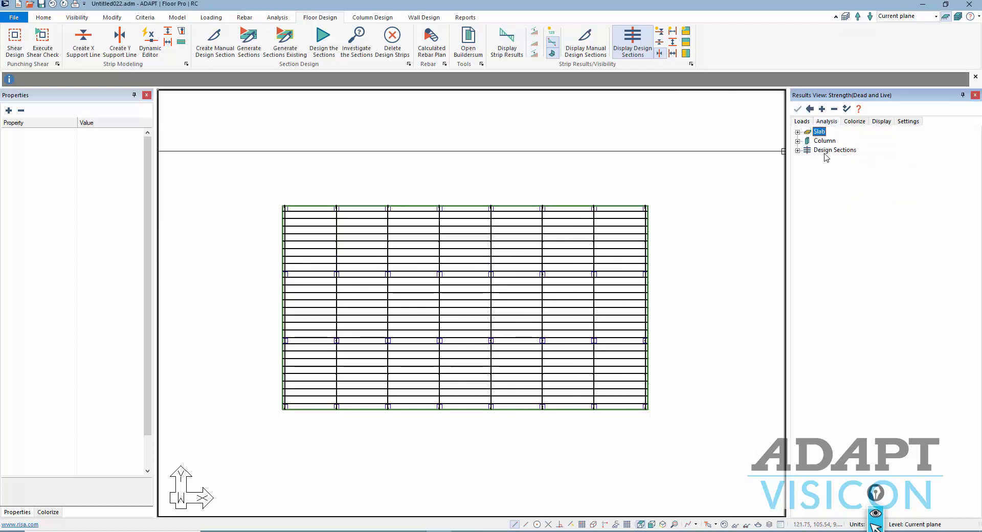
click(798, 150)
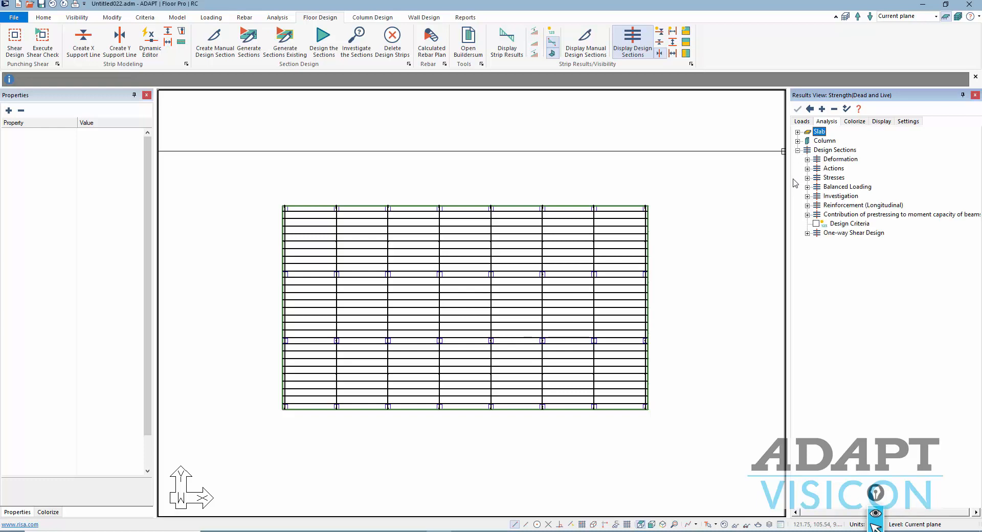
click(808, 168)
click(826, 178)
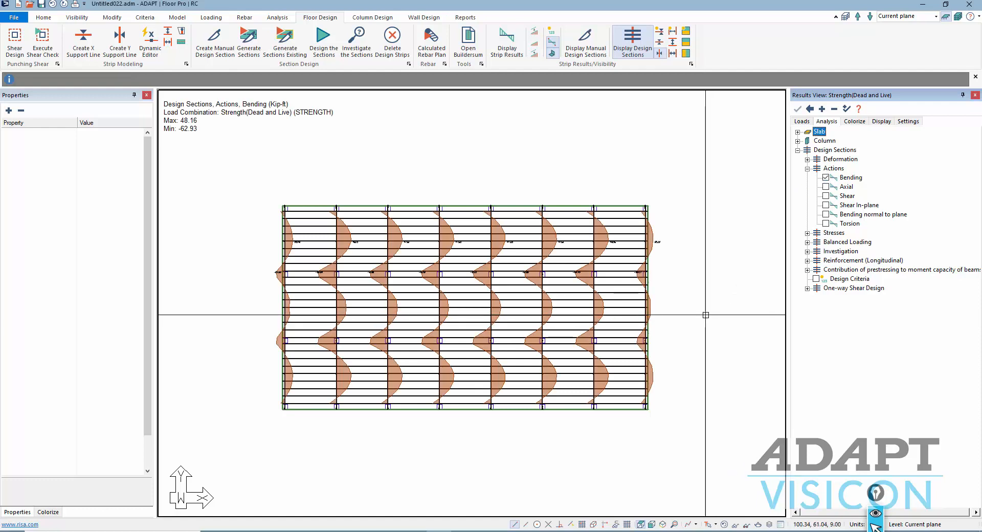
- Label the bending diagrams with numerical moments and compare them with the PCA PDF's Figure 20-14 frame moments
click(552, 34)
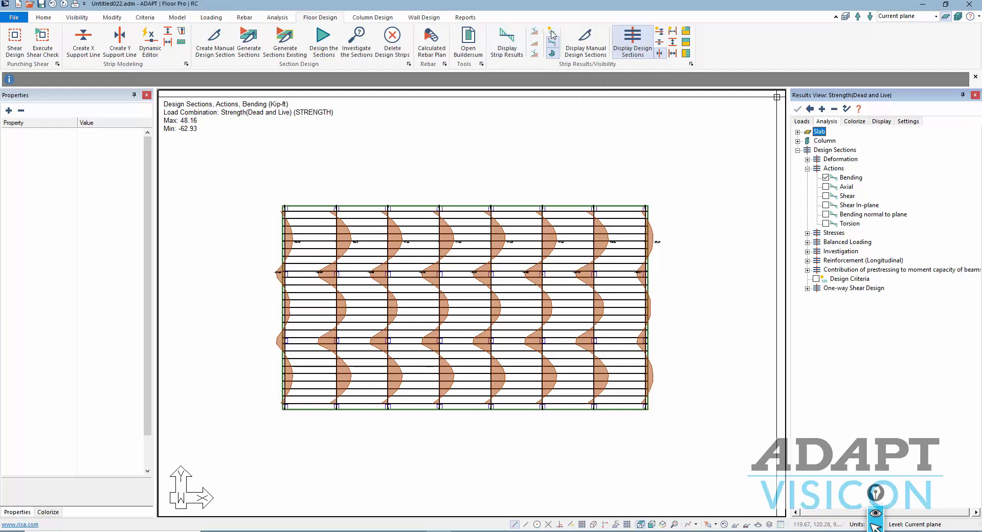
scroll(530, 228, up, 2)
scroll(530, 228, up, 5)
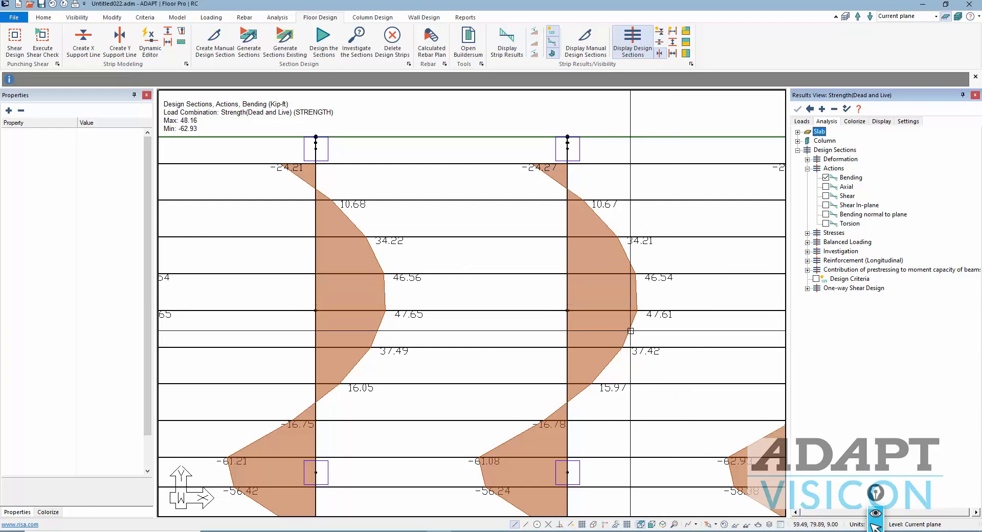
scroll(505, 324, down, 1)
scroll(505, 325, up, 1)
middle_drag(484, 390, 485, 329)
click(388, 531)
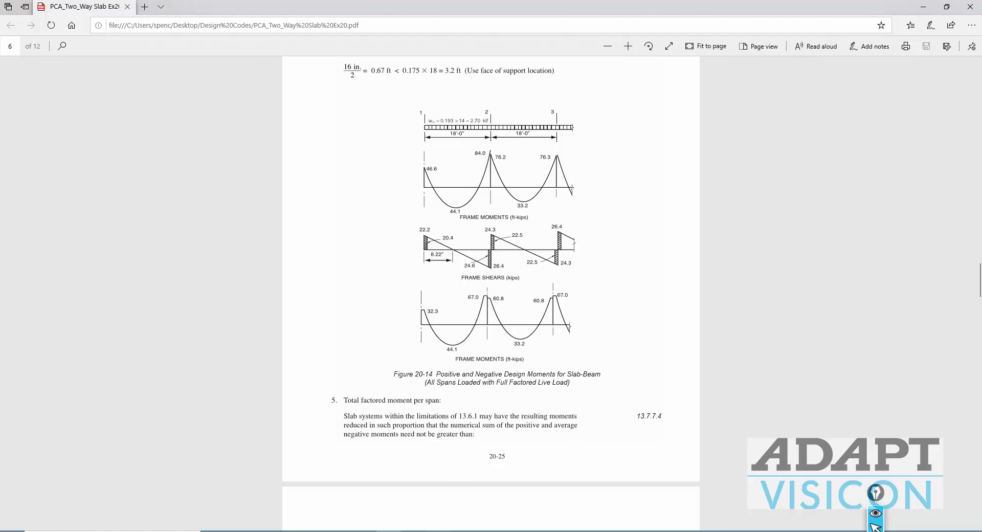
click(440, 531)
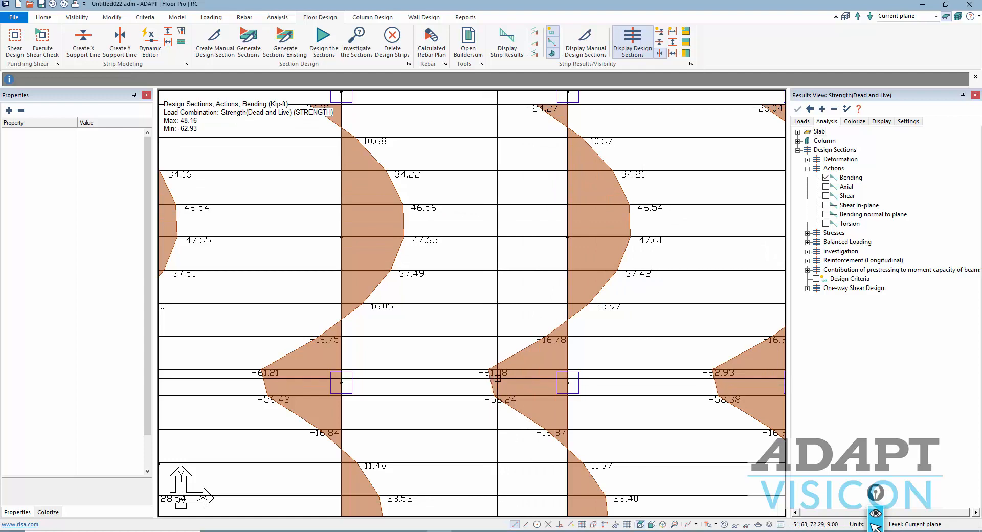
- Zoom out and inspect Support Line 6's properties
scroll(499, 405, down, 5)
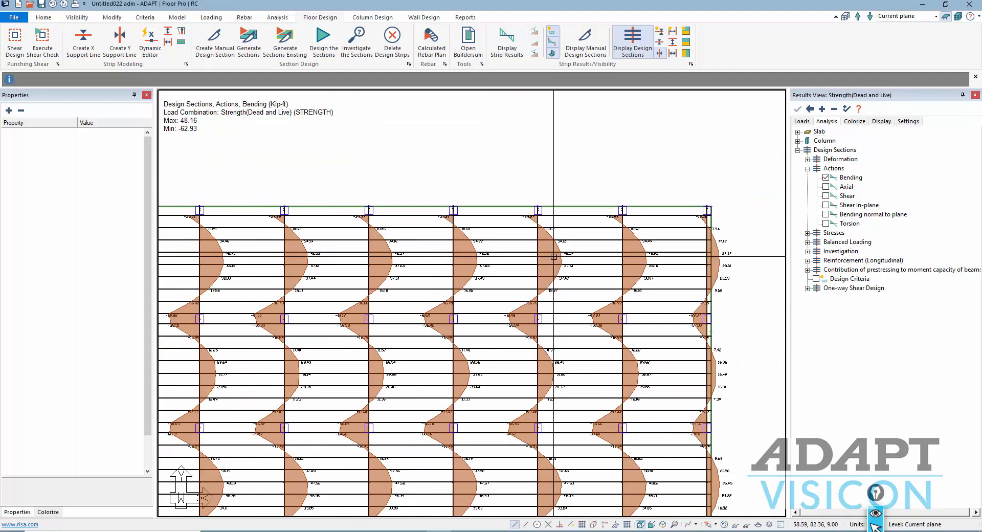
scroll(550, 287, down, 2)
scroll(550, 322, down, 2)
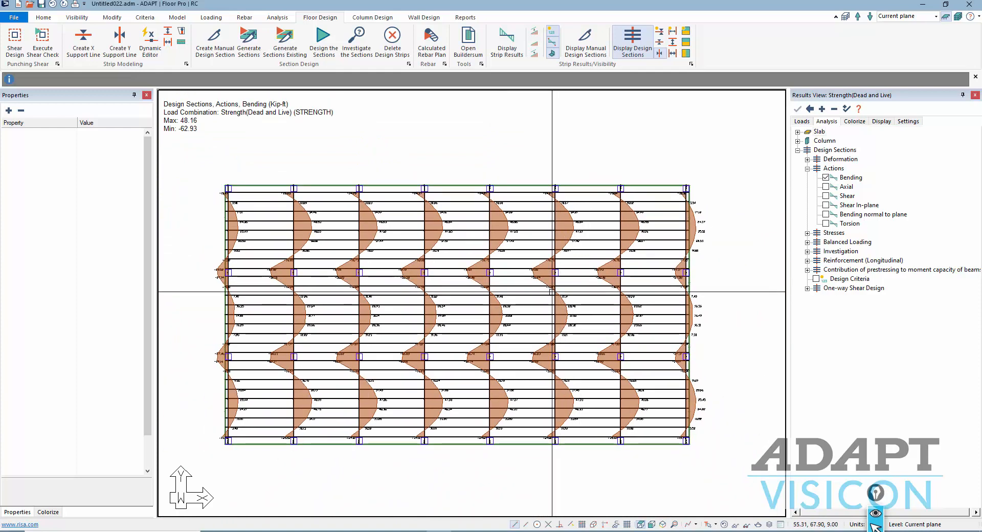
scroll(564, 297, down, 1)
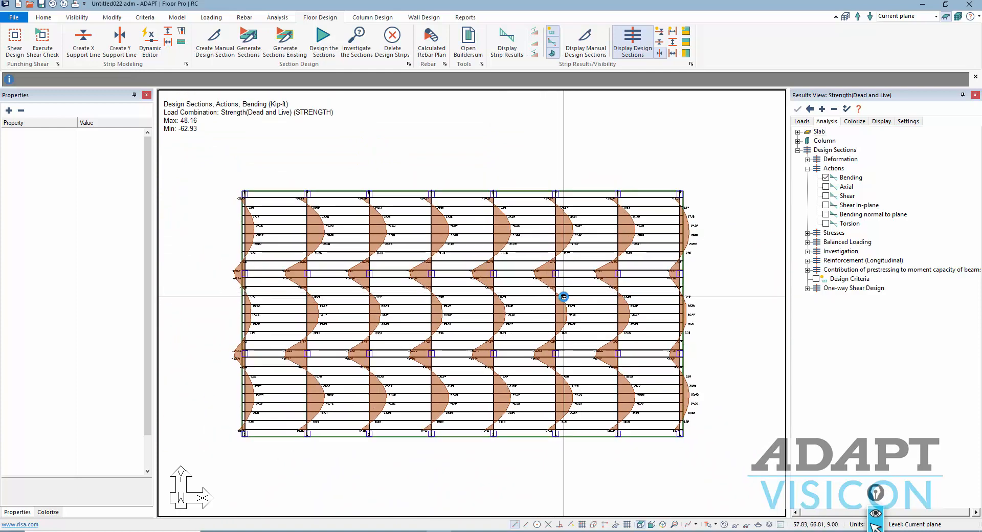
scroll(542, 212, up, 2)
click(548, 208)
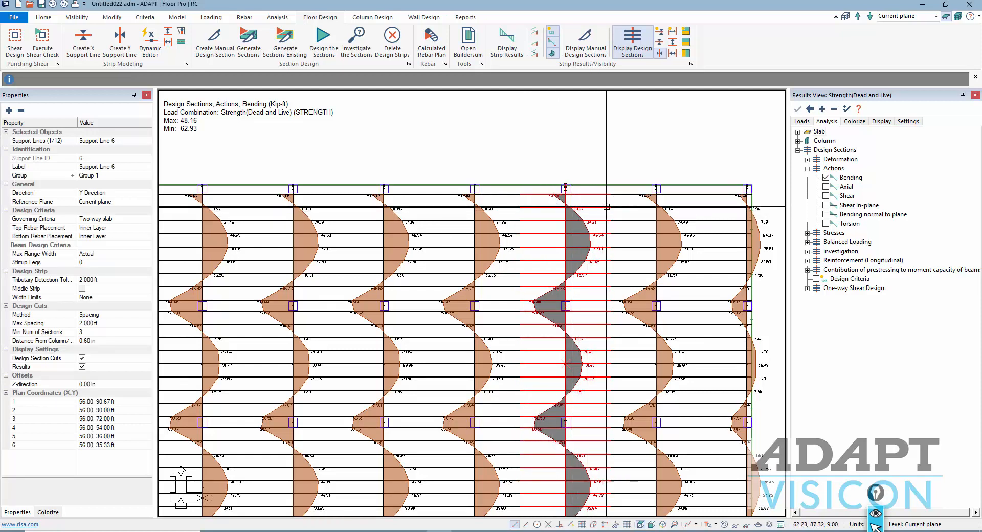
- Clear the selection and switch off the Bending moment diagrams under Actions
click(585, 166)
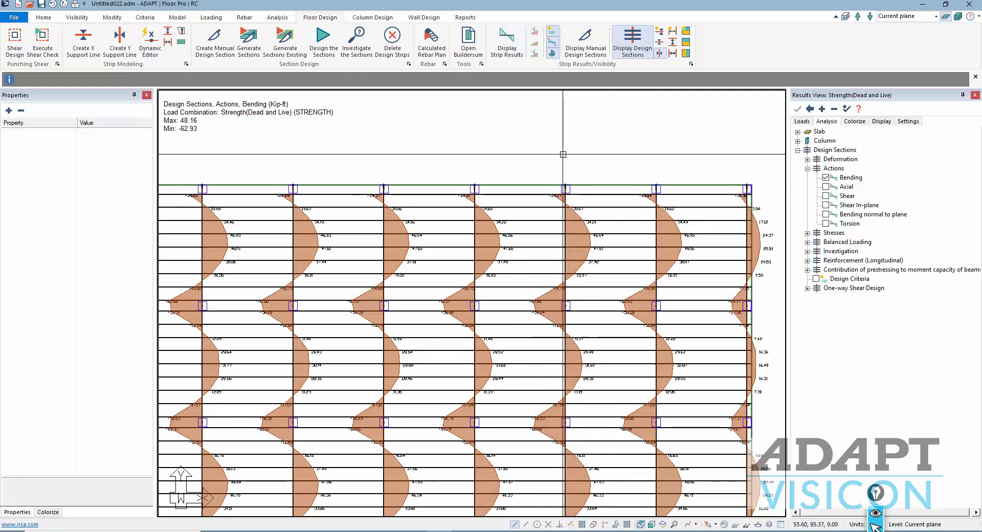
scroll(563, 154, down, 1)
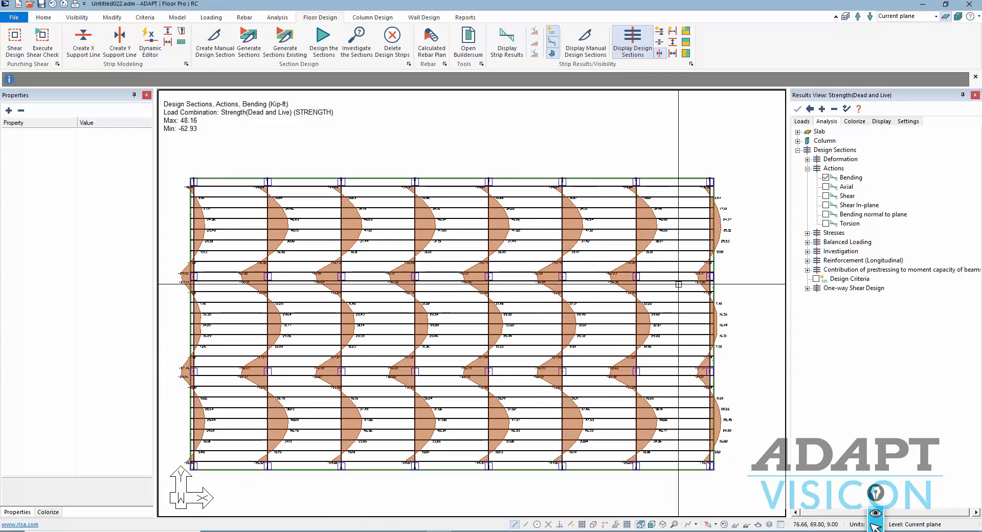
click(825, 178)
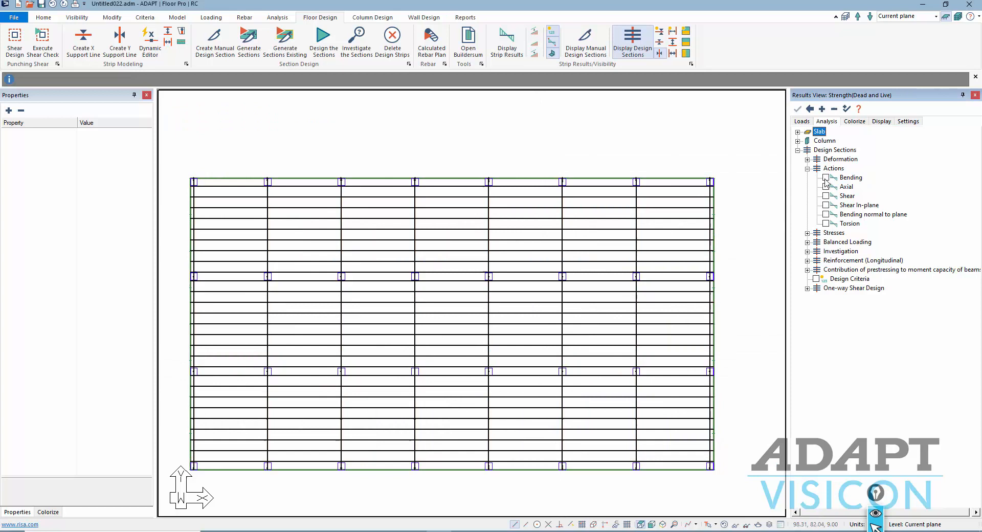
- Plot Calculated (required) longitudinal reinforcement, peaking at 2.77 in², and compare with the PCA PDF's Table 20-2
click(808, 260)
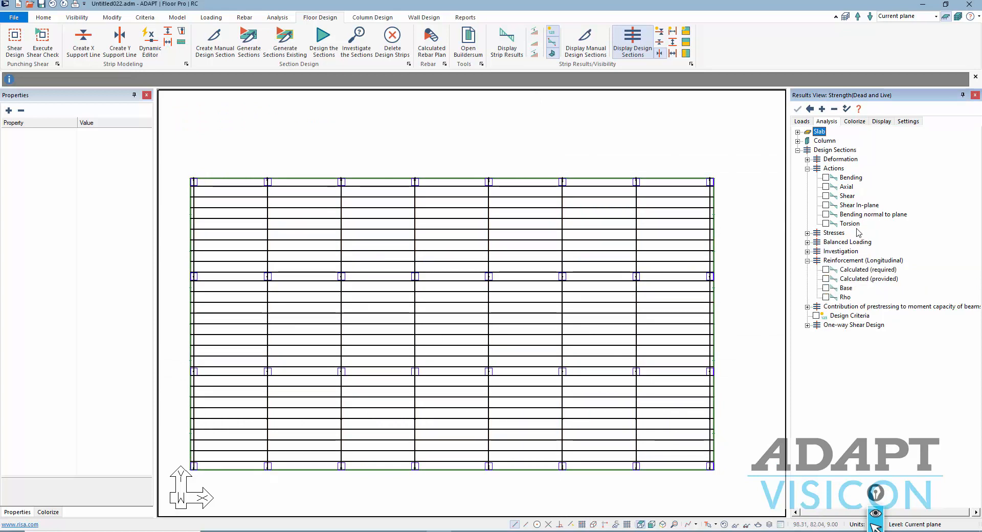
click(826, 269)
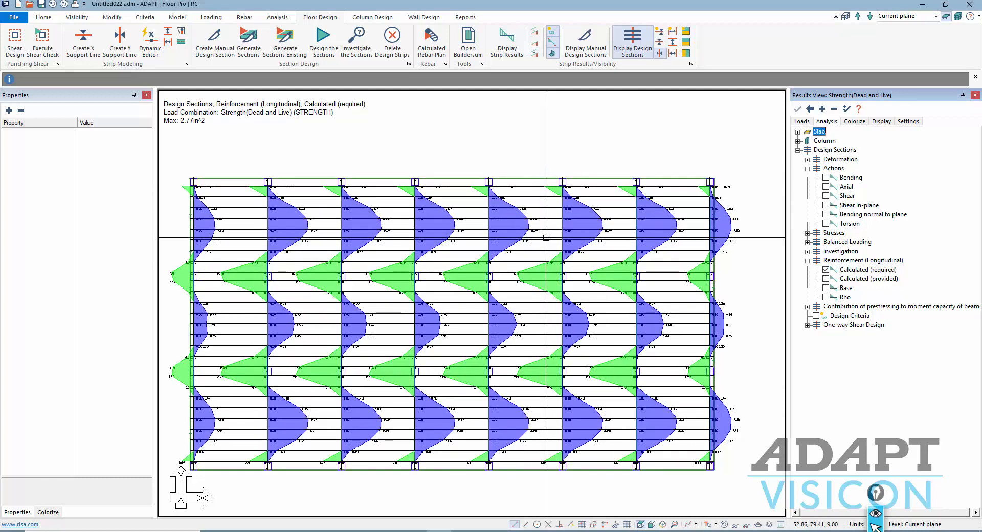
scroll(558, 231, up, 5)
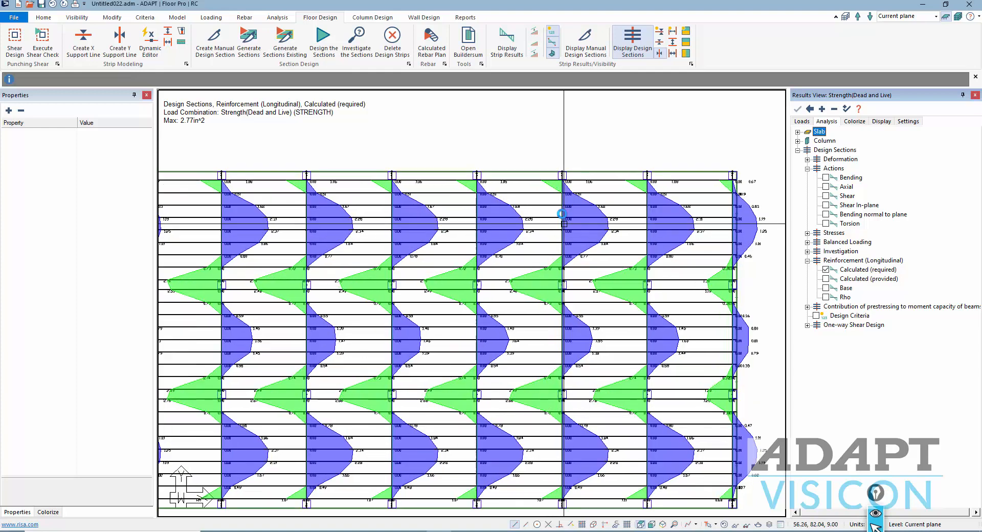
scroll(627, 228, up, 1)
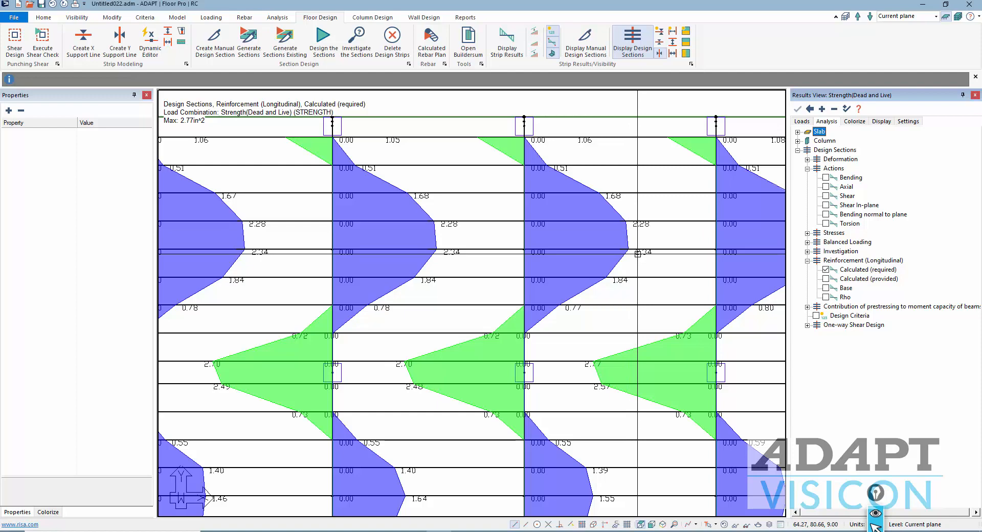
scroll(495, 131, down, 1)
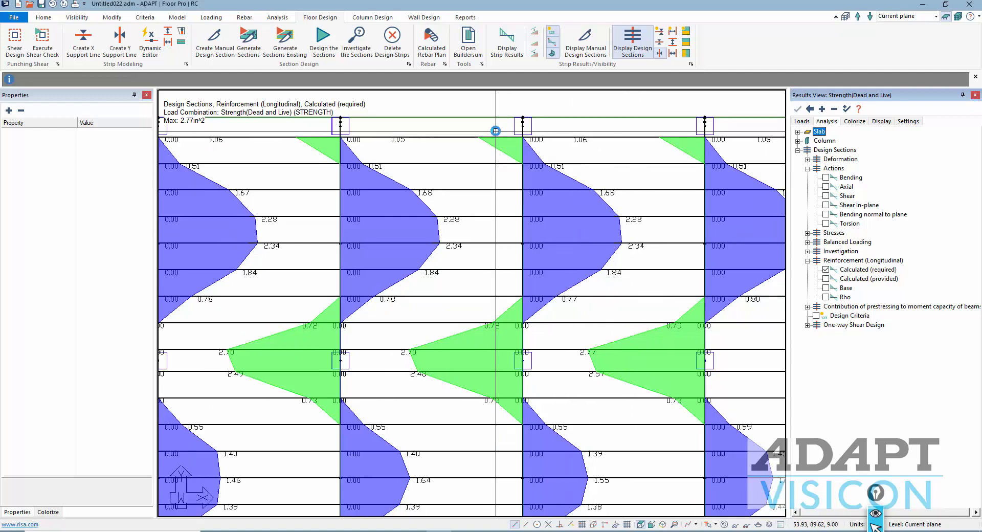
scroll(496, 131, down, 2)
middle_drag(482, 303, 486, 232)
scroll(426, 230, up, 1)
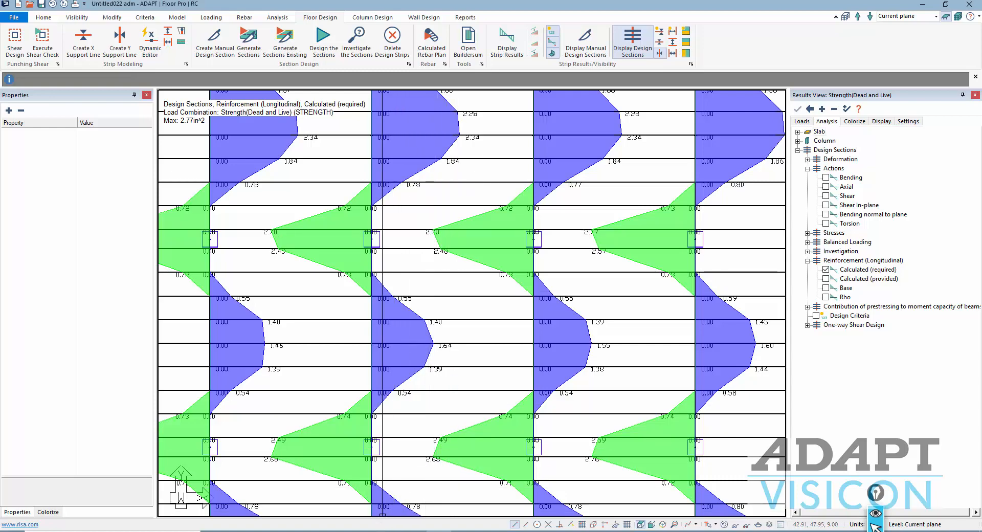
click(386, 531)
scroll(457, 342, down, 15)
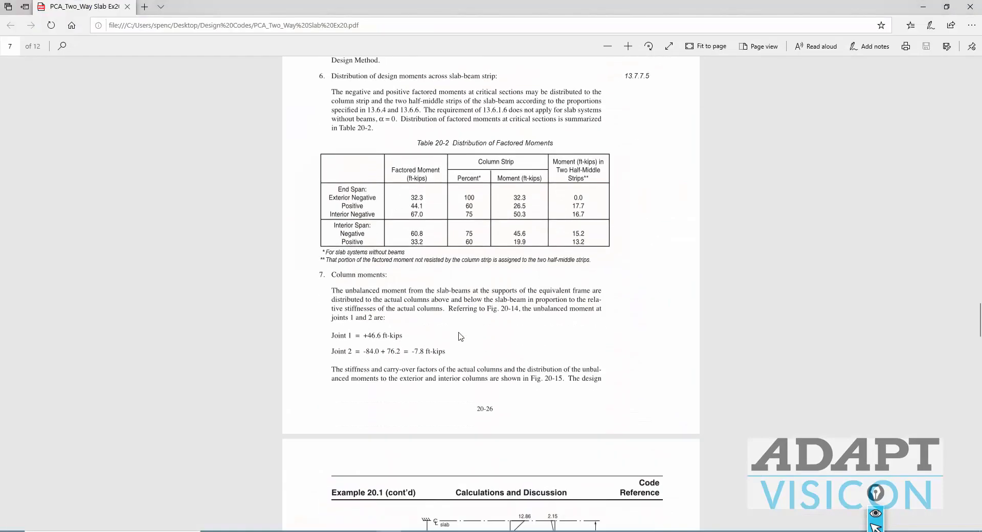
- Scroll the PCA PDF past page 20-27 to read the column-strip reinforcement check
scroll(458, 336, down, 15)
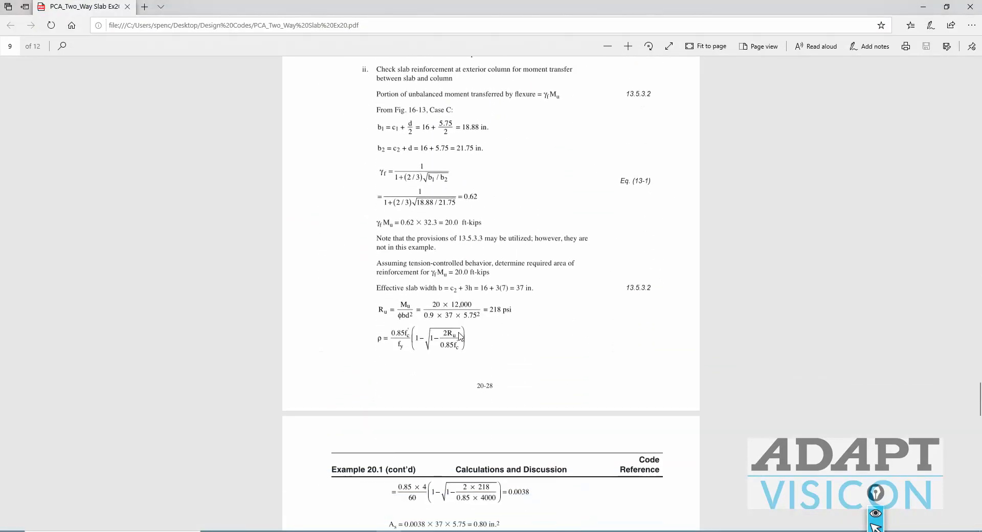
scroll(459, 336, down, 12)
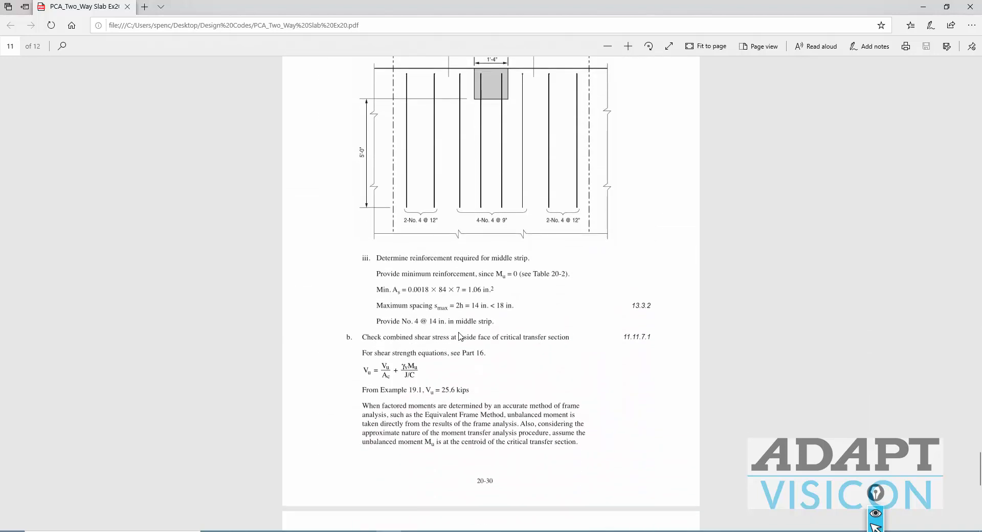
scroll(458, 336, up, 20)
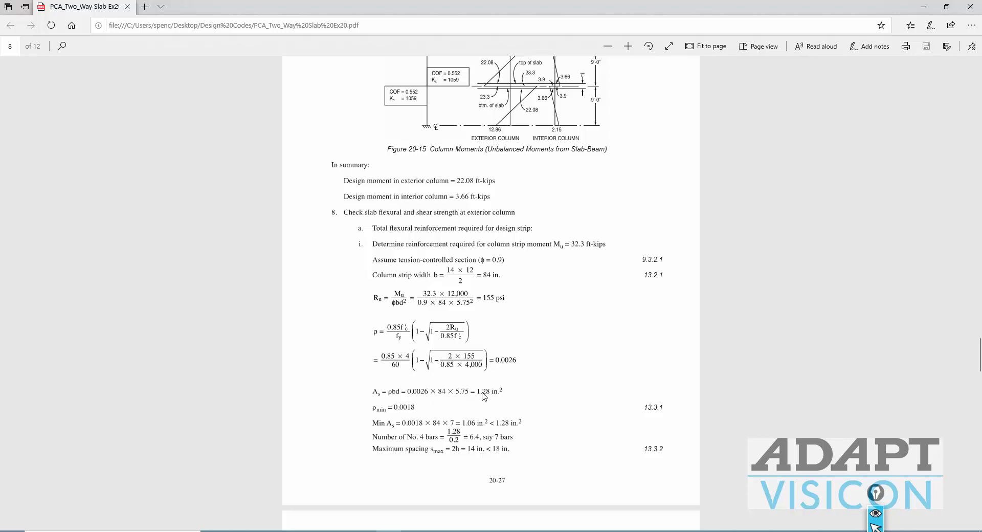
scroll(484, 396, down, 4)
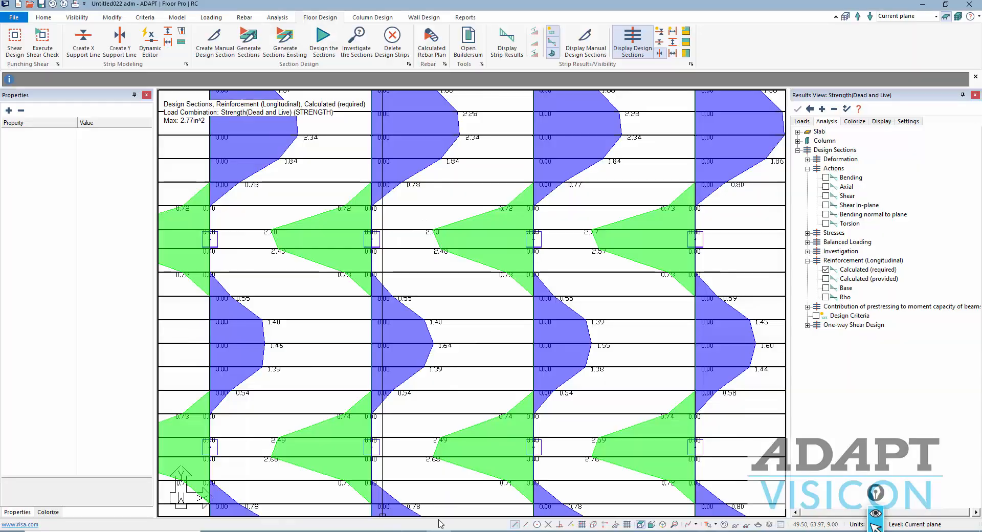
scroll(471, 304, down, 2)
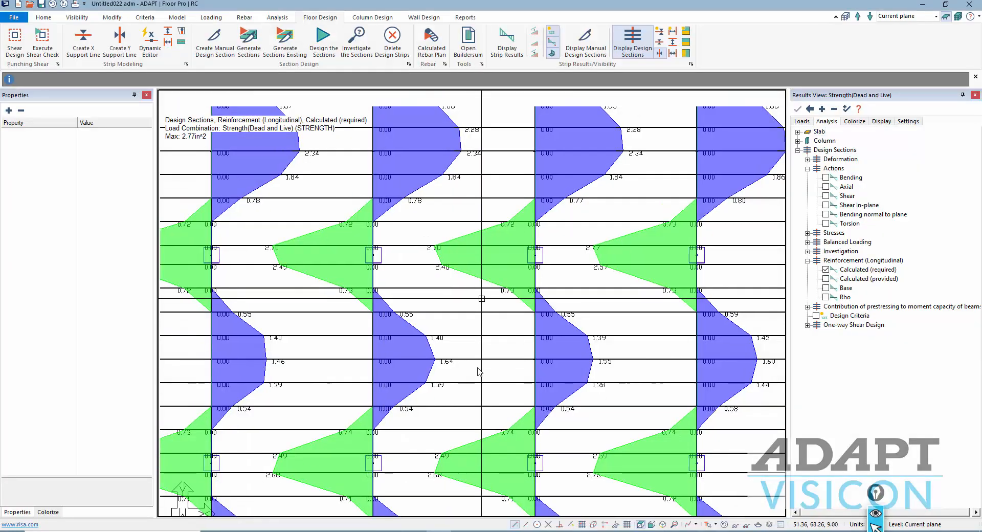
scroll(519, 253, up, 2)
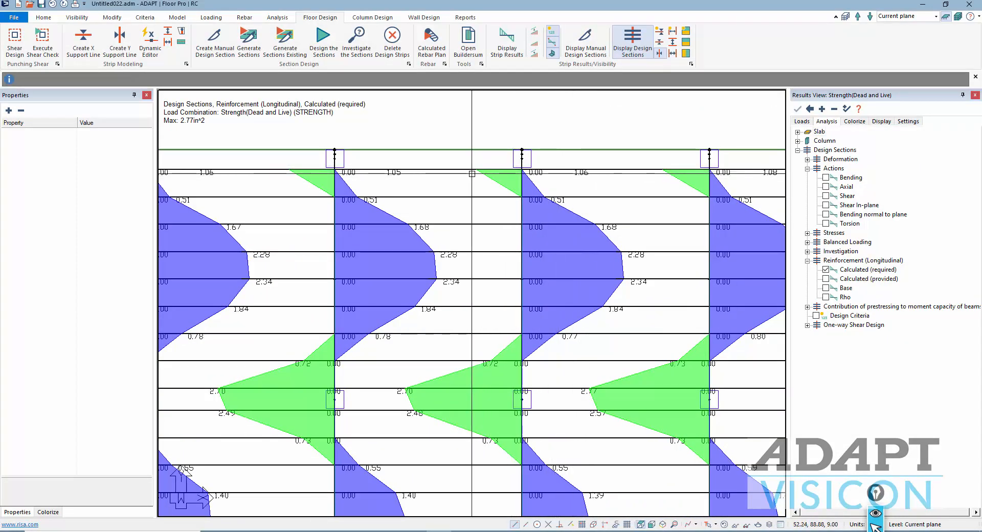
- Show required reinforcement on the other-direction design sections across the whole floor, maximum 2.77 in²
scroll(543, 203, down, 2)
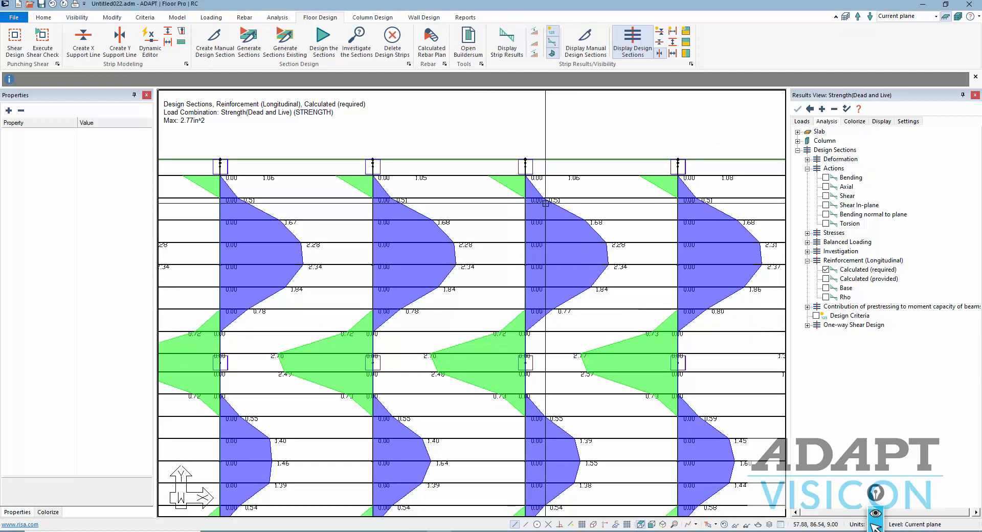
scroll(545, 203, down, 2)
scroll(559, 237, down, 2)
middle_drag(510, 315, 504, 239)
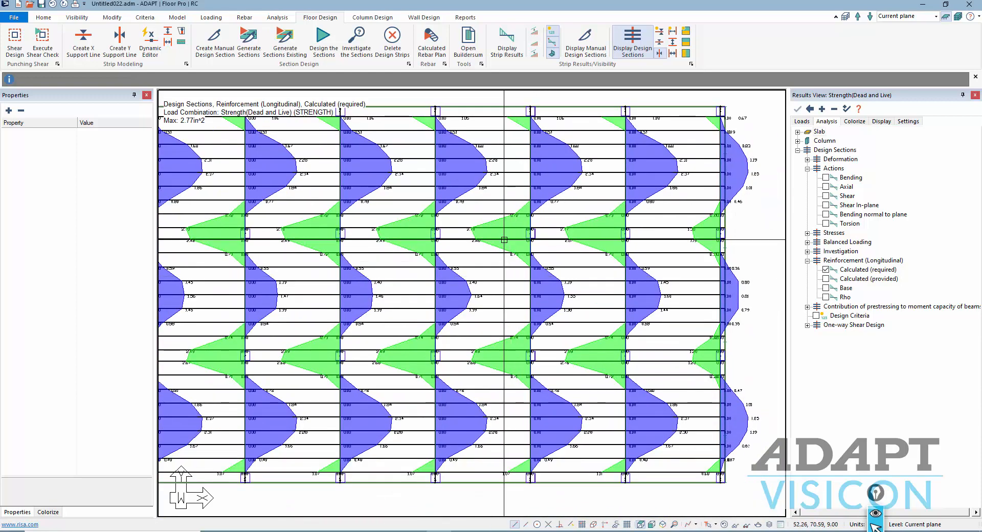
middle_drag(524, 291, 535, 262)
scroll(536, 263, up, 1)
scroll(535, 263, down, 3)
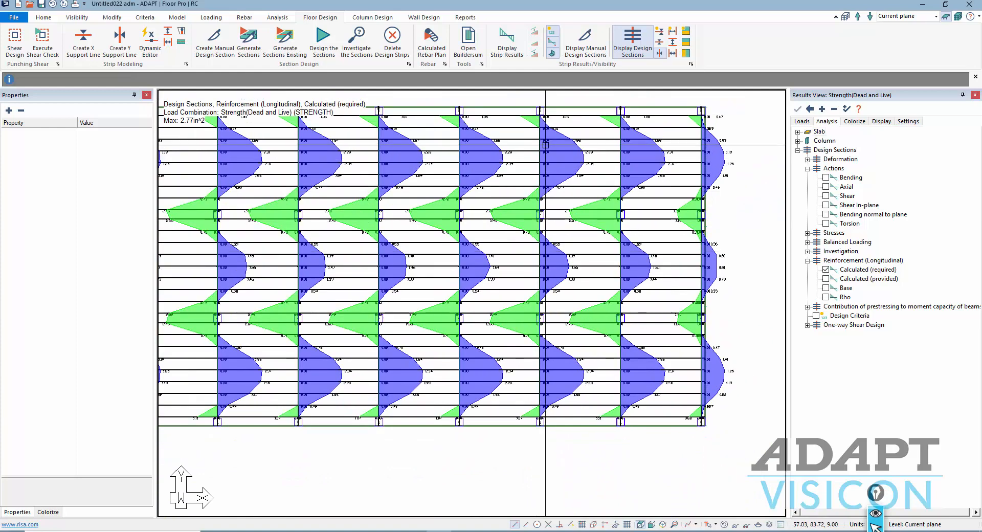
scroll(564, 434, down, 1)
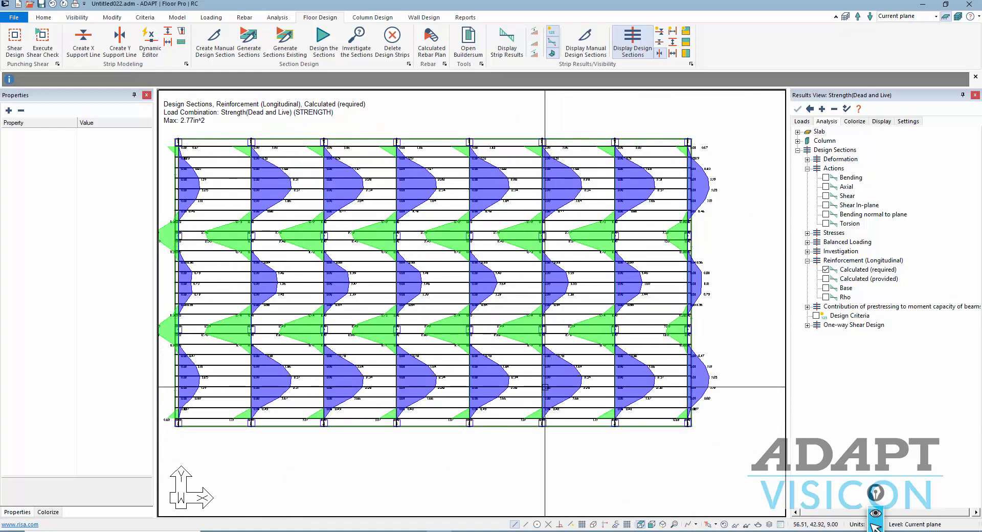
click(660, 53)
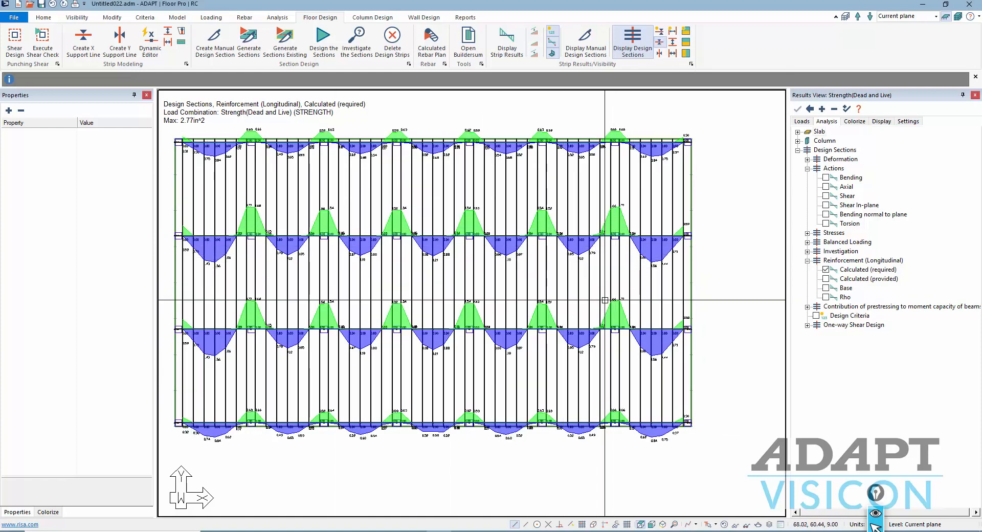
middle_drag(488, 397, 509, 404)
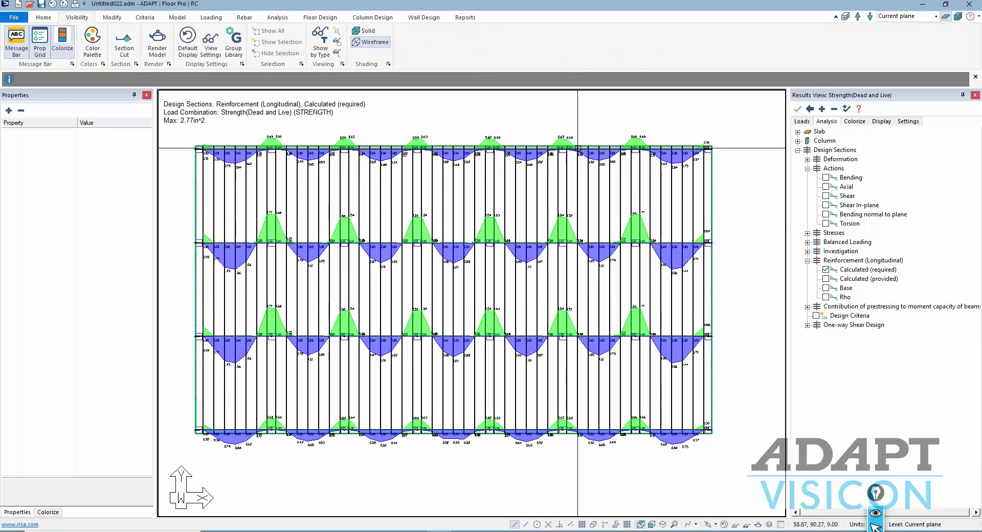
- Generate the calculated rebar plan for the Strength(Dead and Live) load combination
click(826, 279)
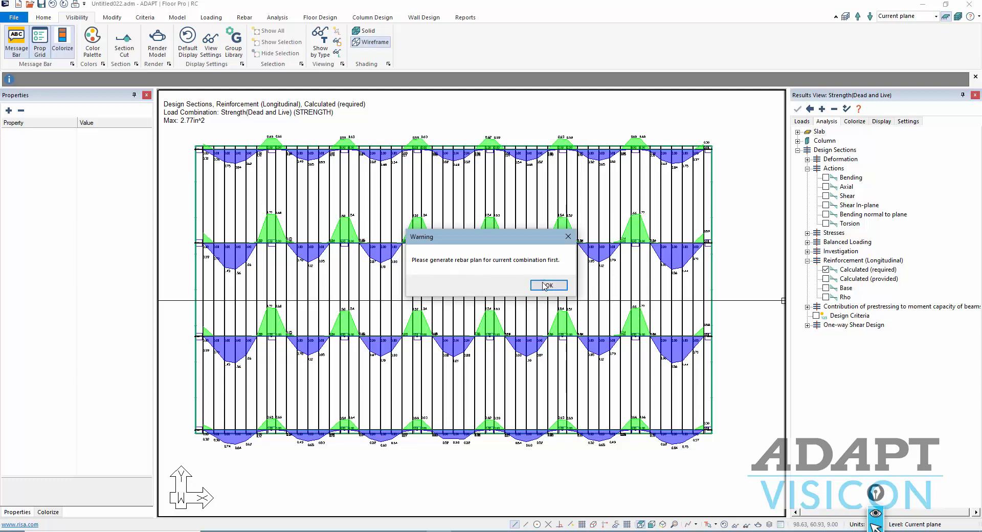
click(547, 285)
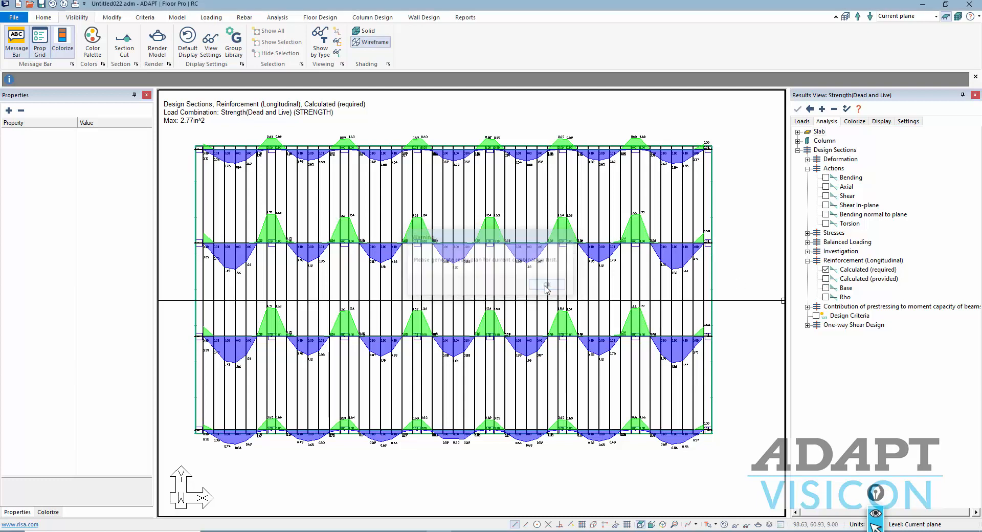
click(320, 17)
click(430, 43)
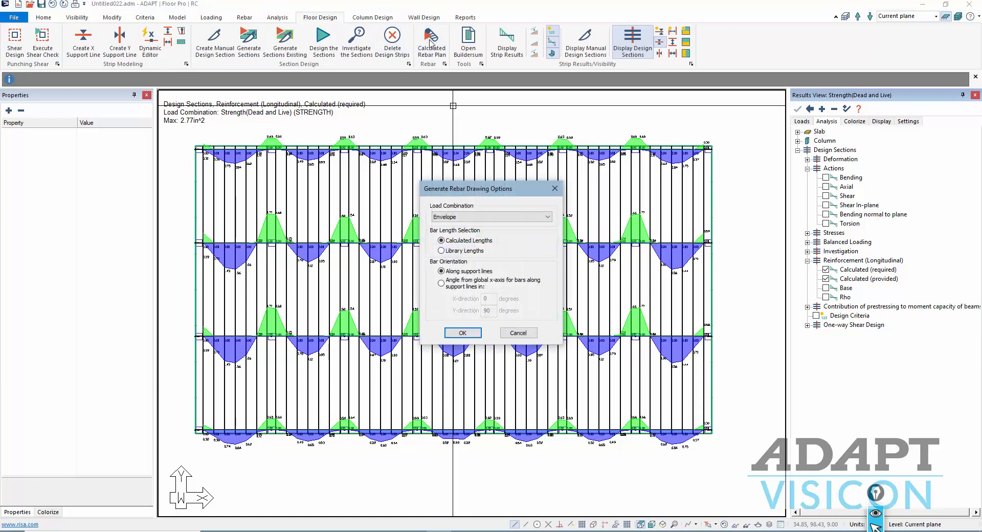
click(464, 217)
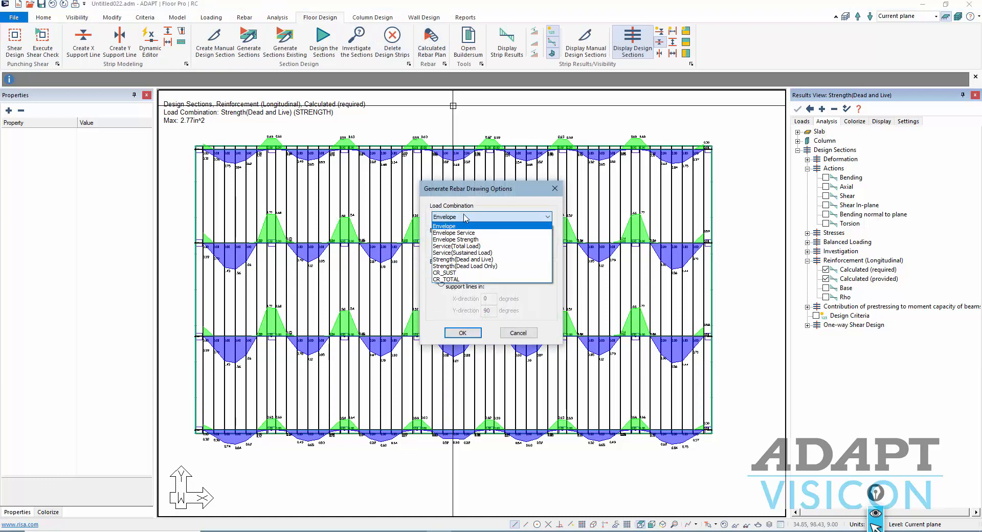
click(450, 259)
click(464, 333)
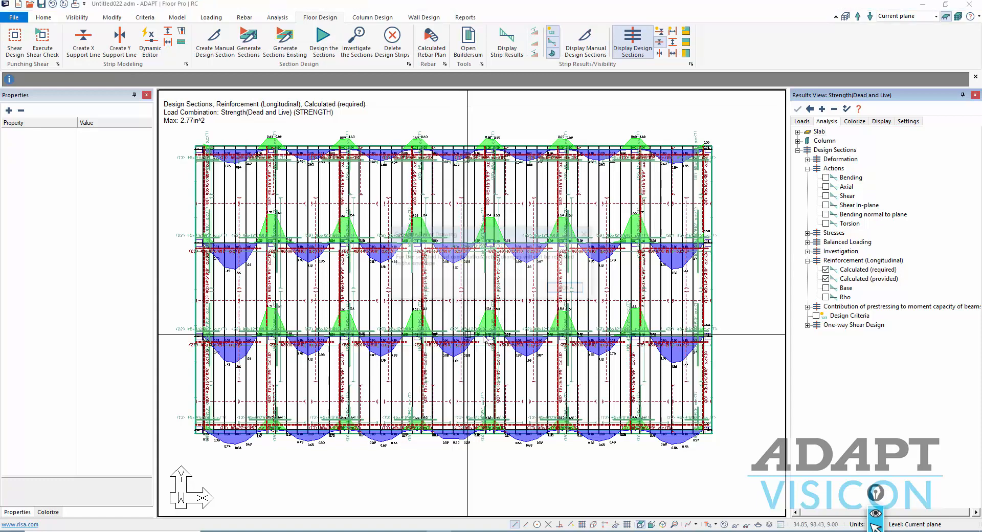
click(567, 295)
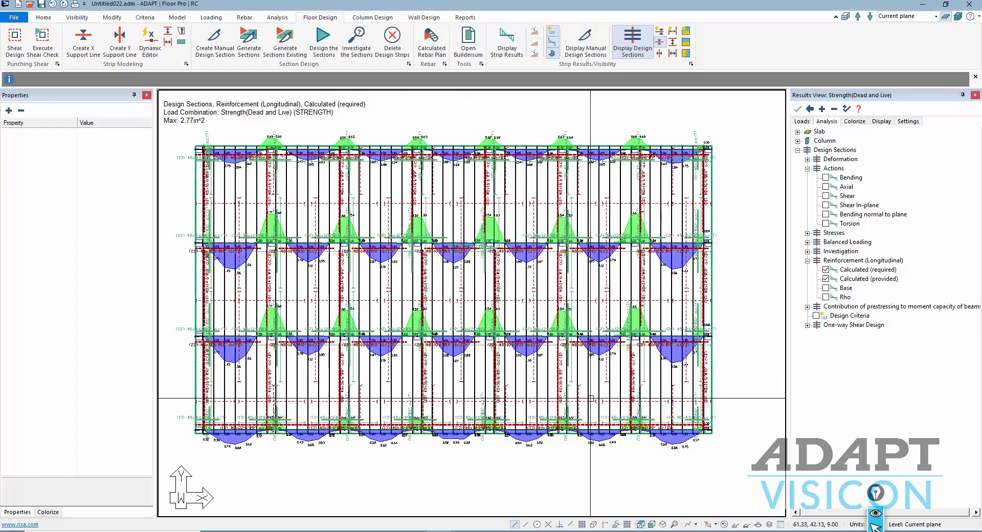
- Hide the required and provided reinforcement diagrams and the X-direction support lines
click(826, 270)
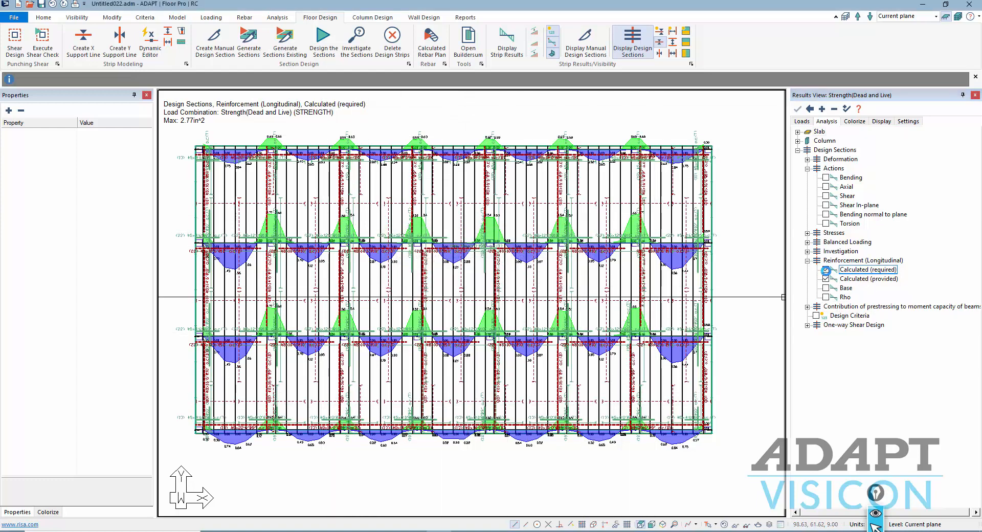
click(826, 279)
click(660, 42)
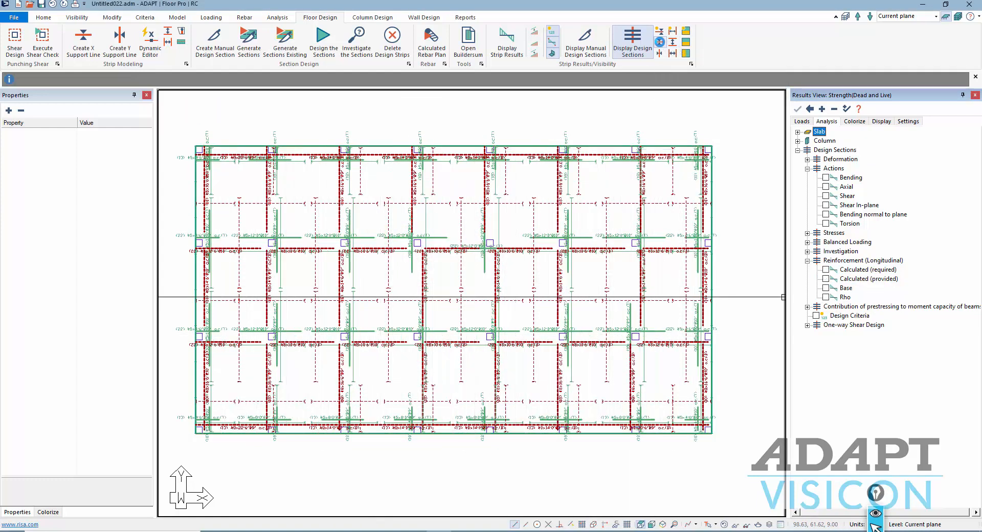
- Zoom and pan over the generated rebar plan, then bring up the Rebar tools
scroll(454, 289, up, 1)
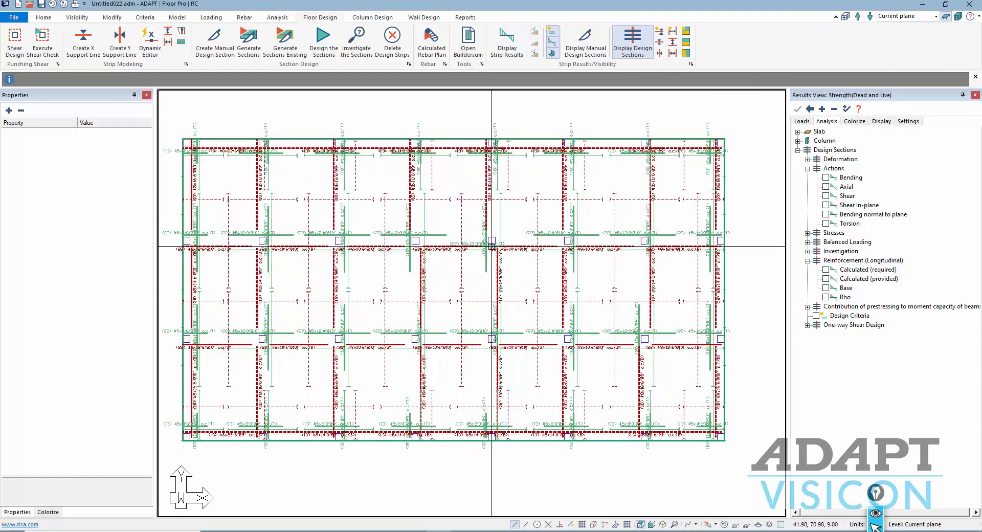
middle_drag(569, 213, 565, 216)
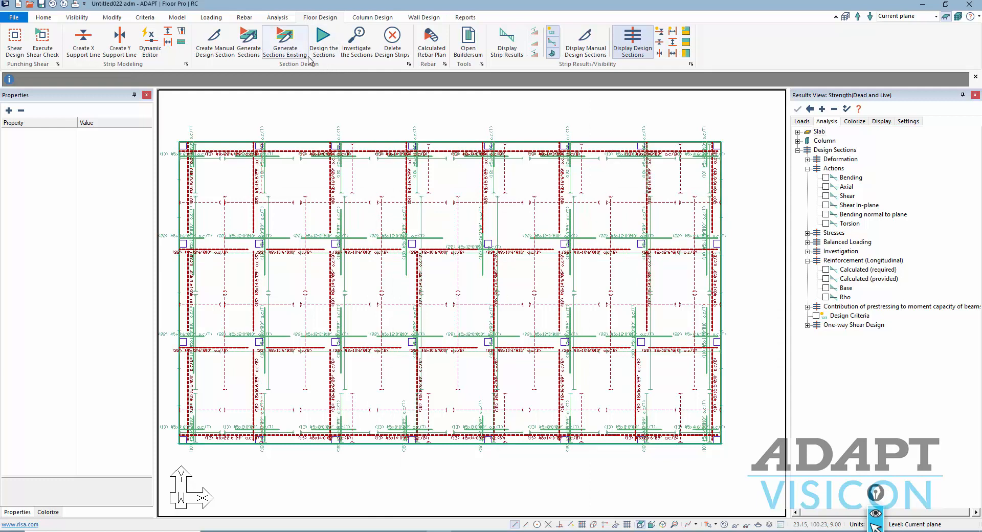
click(244, 17)
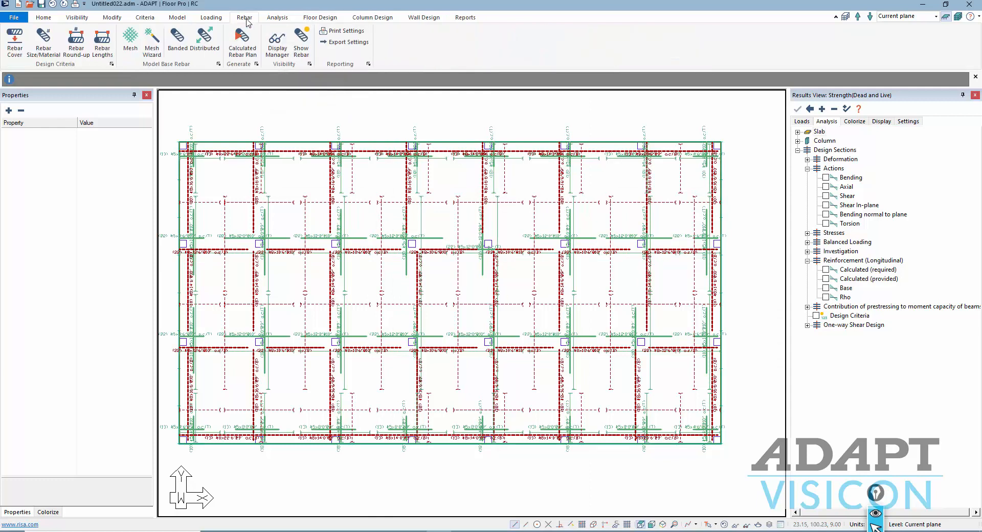
- Reduce displayed top/bottom bar layers so Y-direction callouts like (18) #8x16'6" @9" o.c.(B) read clearly
click(275, 47)
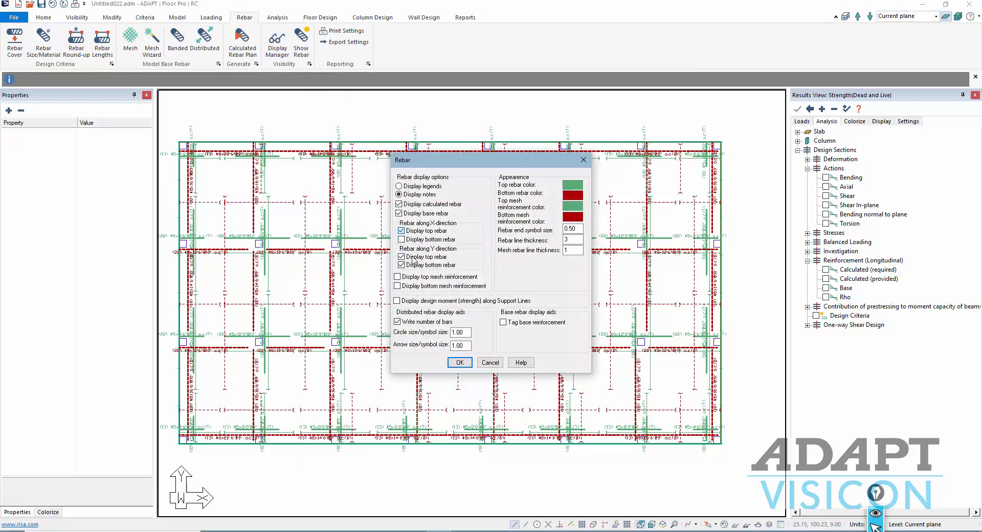
click(450, 362)
scroll(585, 222, up, 3)
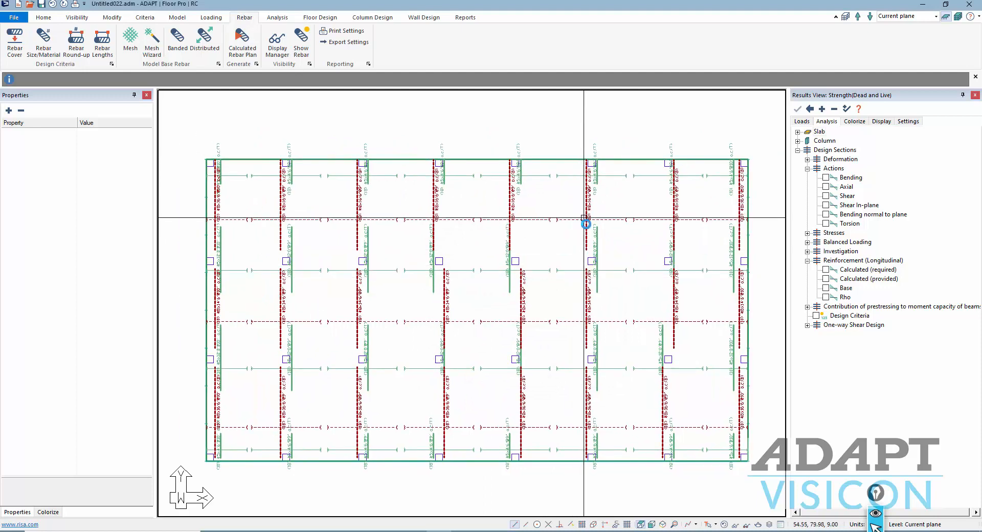
scroll(594, 176, up, 4)
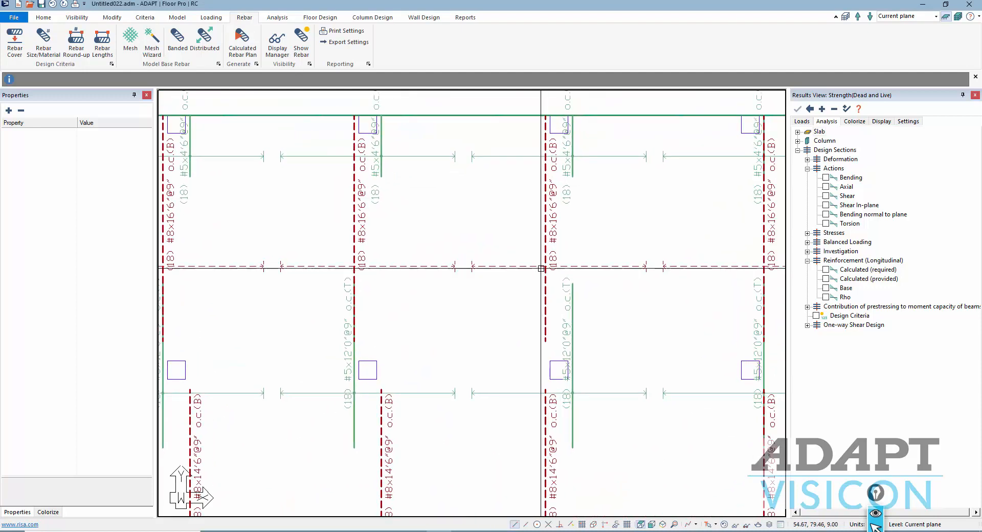
scroll(534, 210, down, 2)
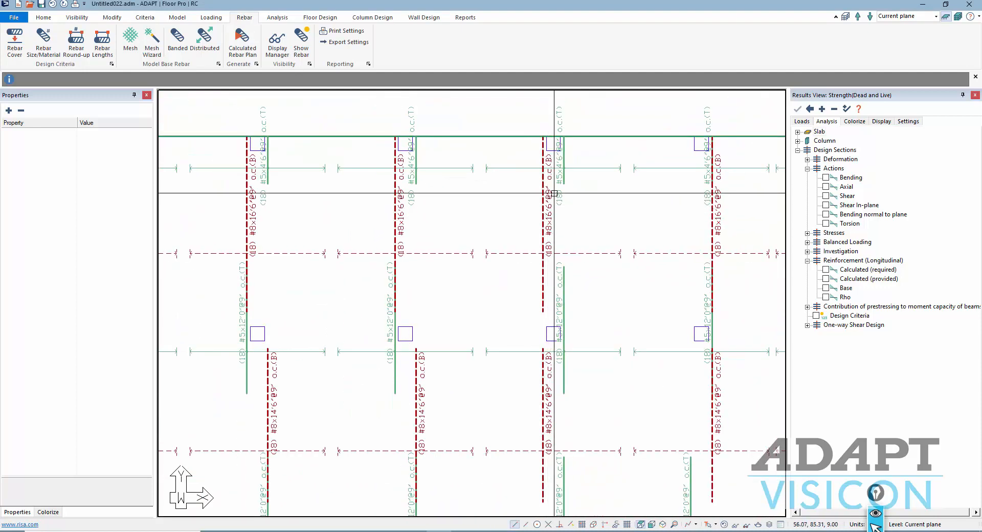
- Set the preferred top and bottom rebar size to #4
click(50, 51)
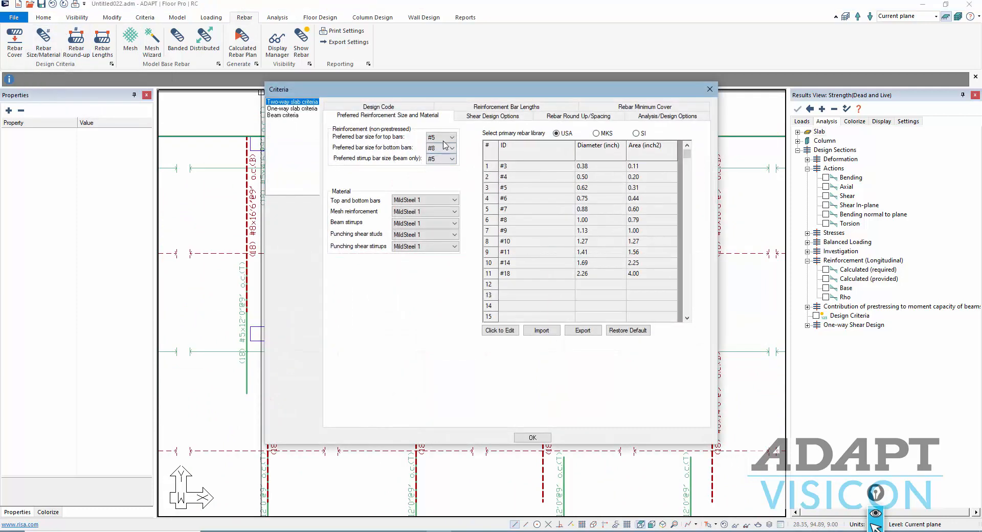
click(444, 138)
click(439, 152)
click(443, 148)
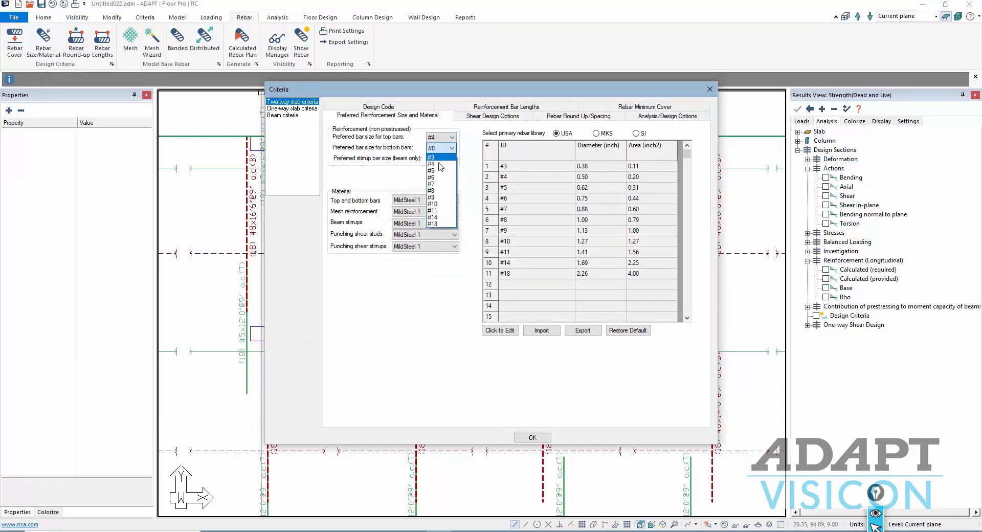
click(438, 164)
click(532, 437)
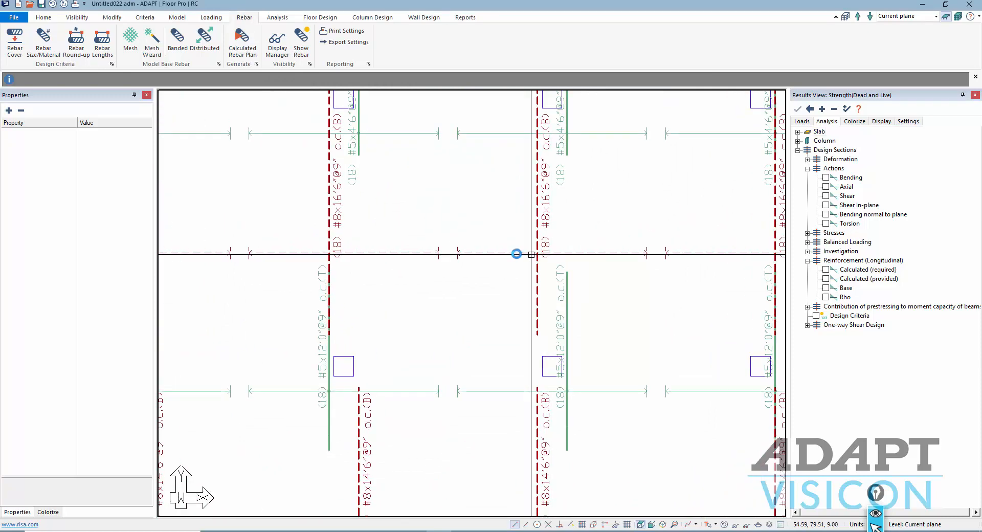
click(30, 50)
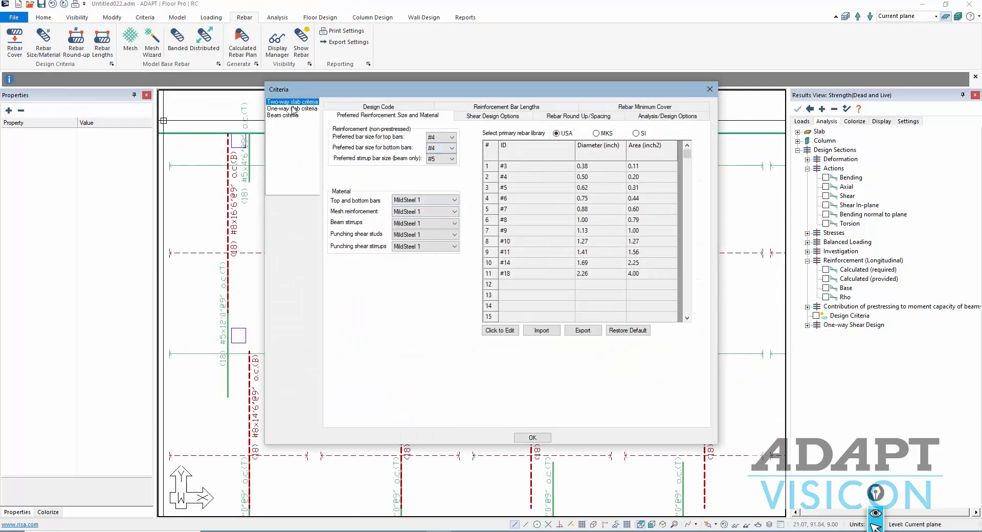
click(533, 438)
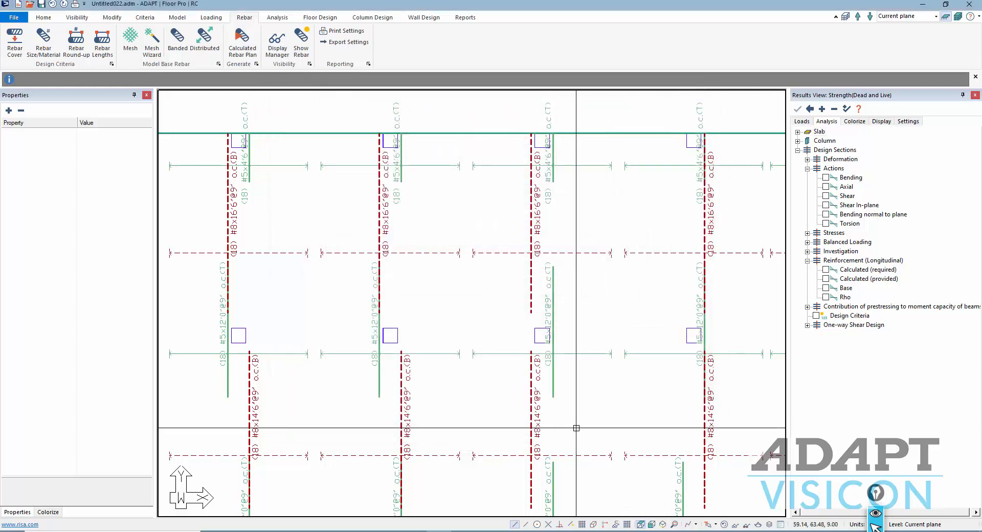
- Regenerate the calculated rebar plan for Strength(Dead and Live) and reapply the rebar display options
click(241, 49)
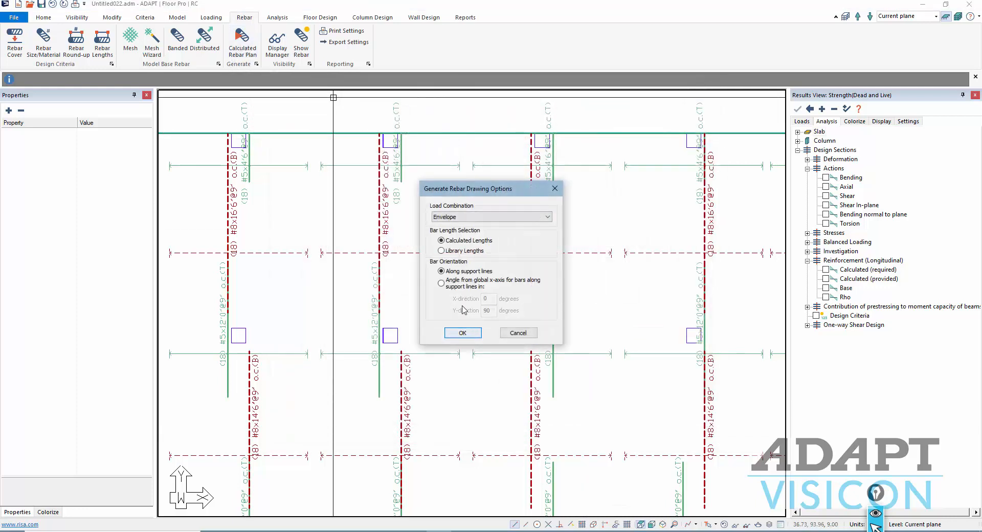
click(468, 217)
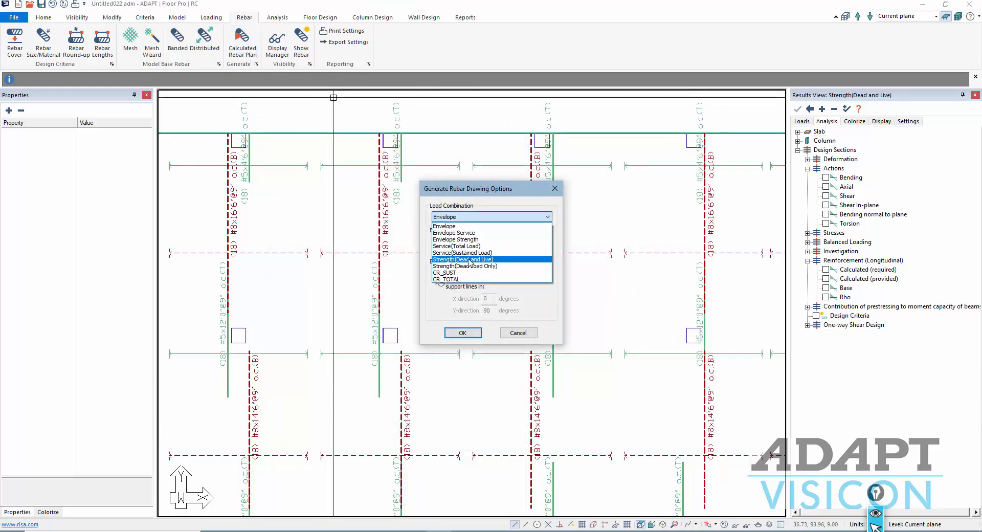
click(470, 260)
click(463, 332)
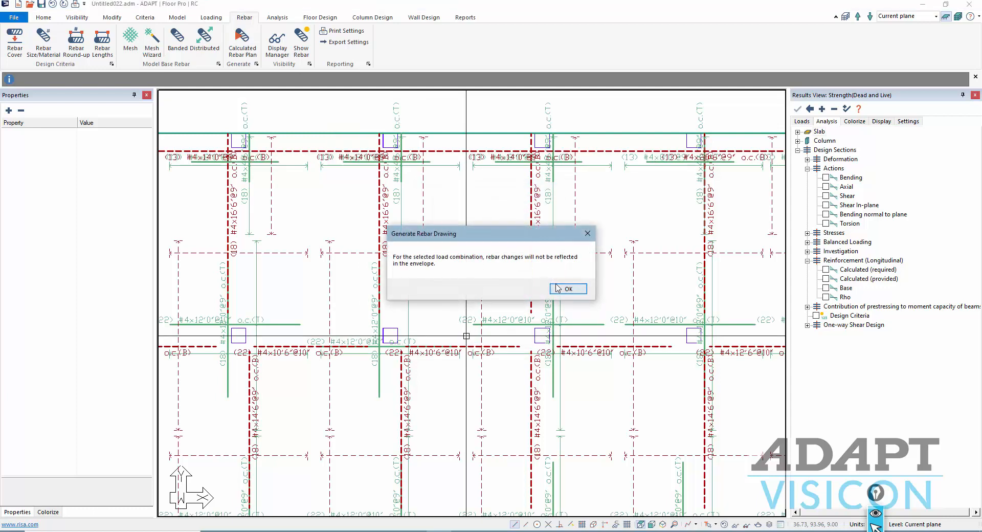
click(558, 288)
click(277, 40)
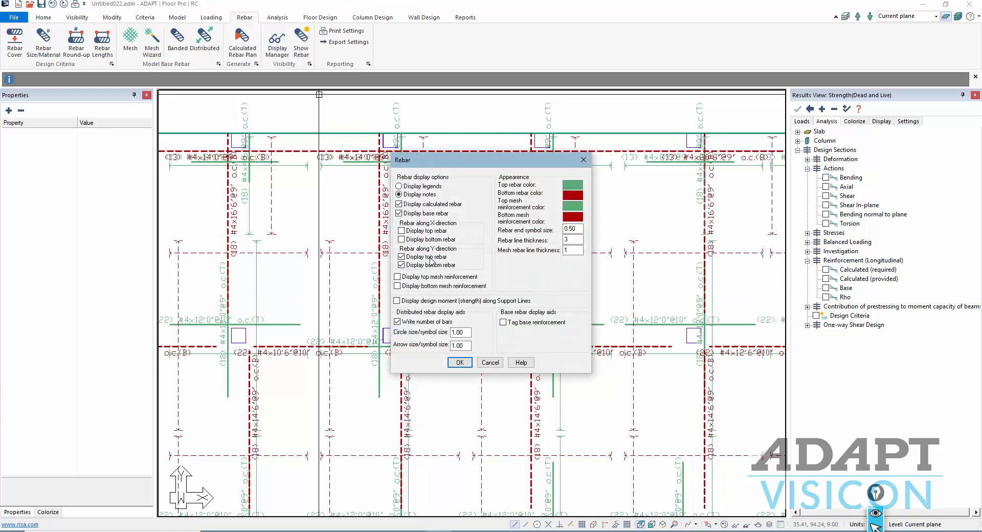
click(459, 362)
scroll(548, 242, up, 5)
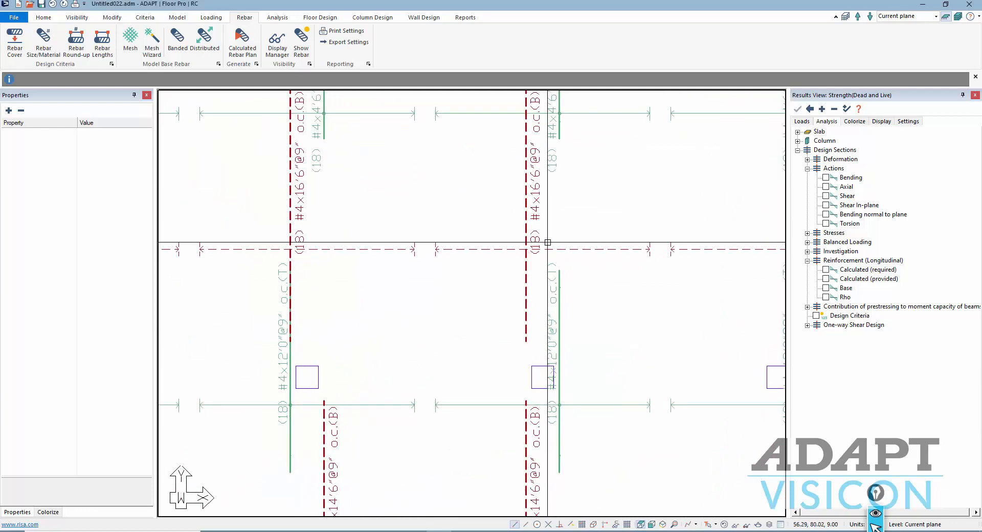
scroll(546, 119, down, 2)
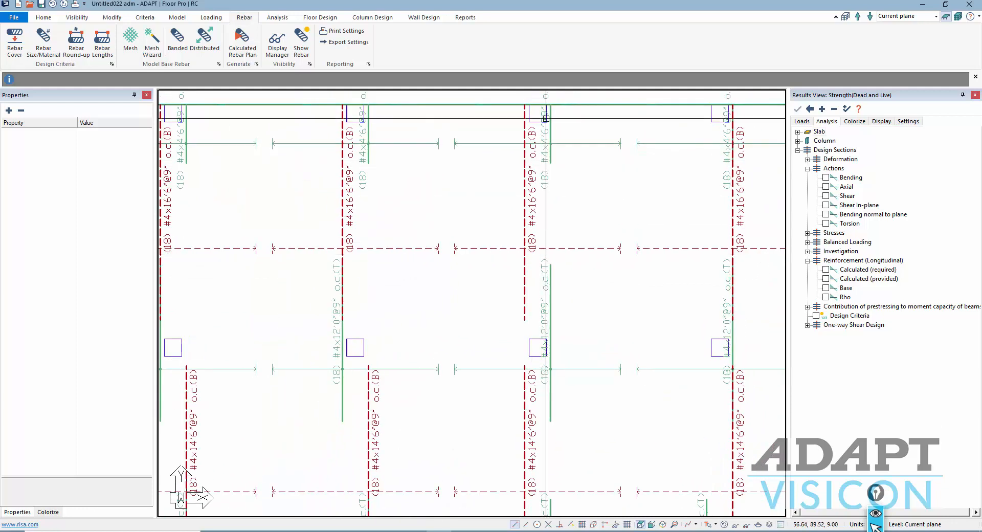
scroll(541, 158, down, 2)
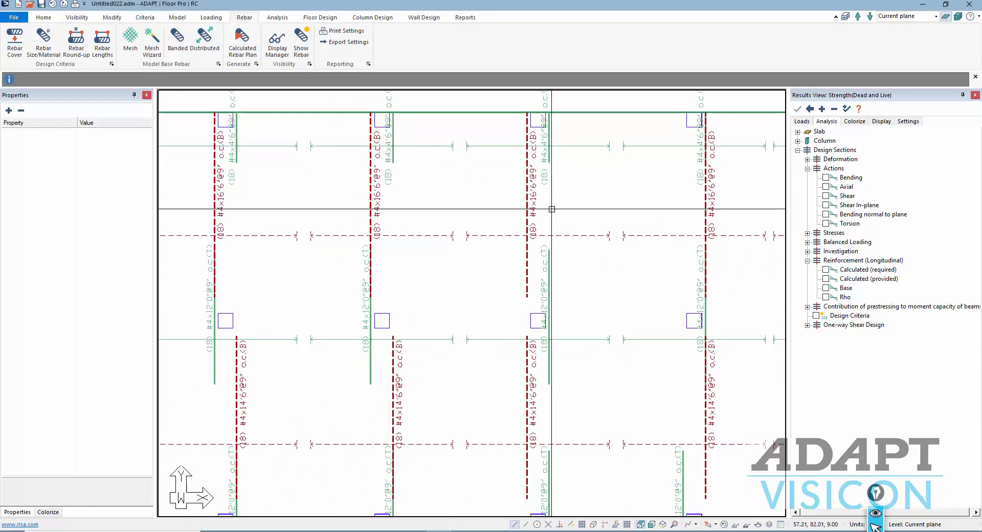
scroll(568, 215, down, 2)
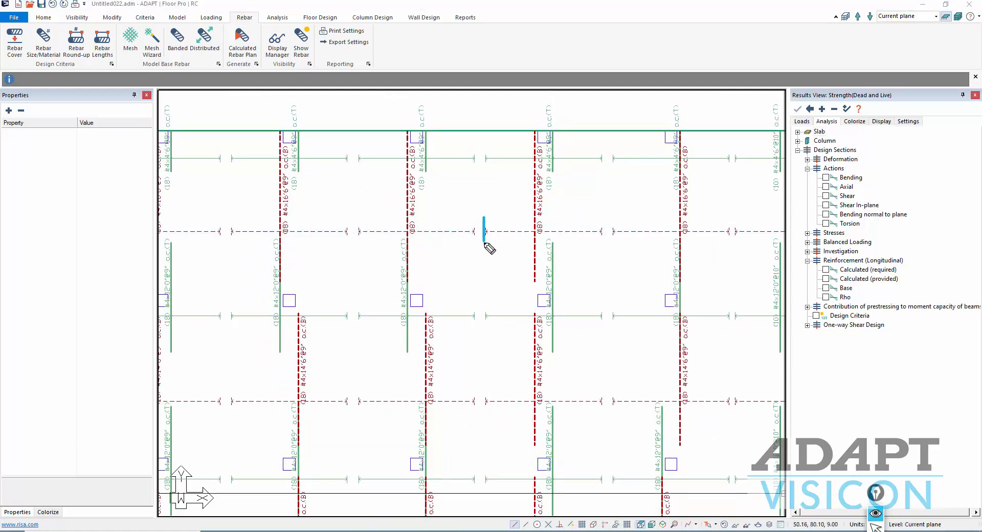
drag(486, 228, 605, 233)
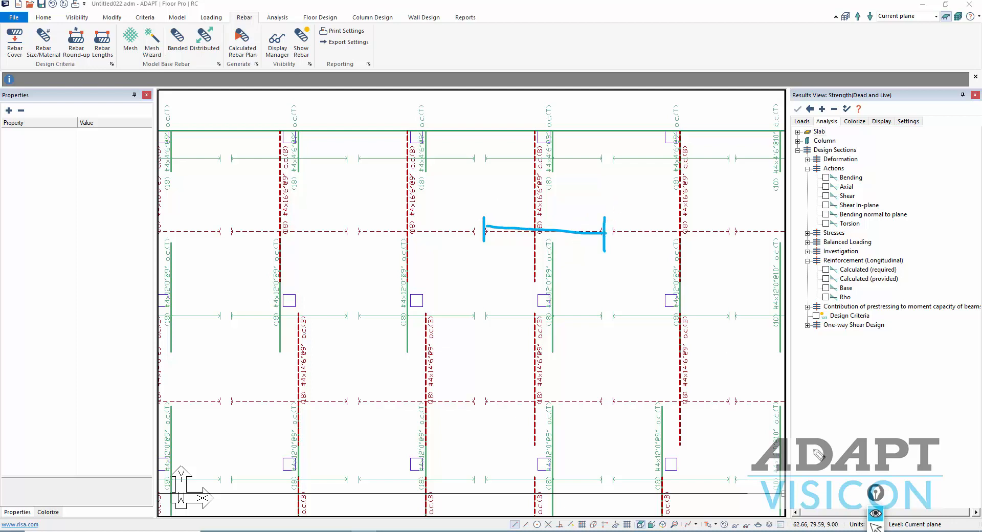
click(876, 526)
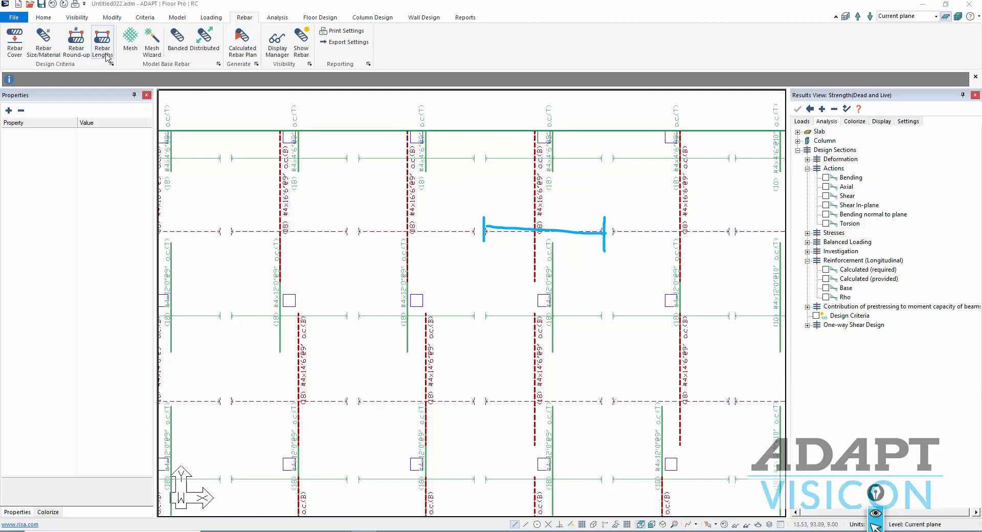
click(76, 51)
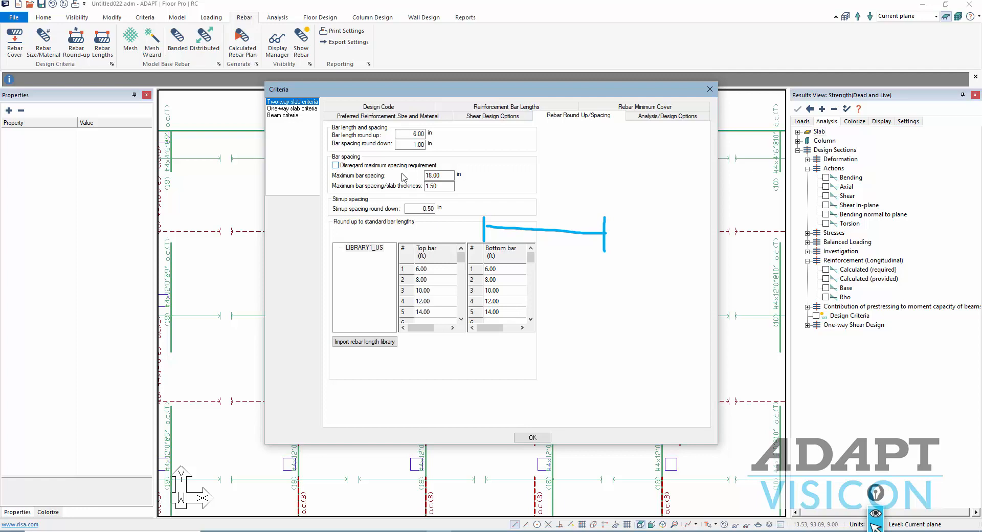
click(531, 437)
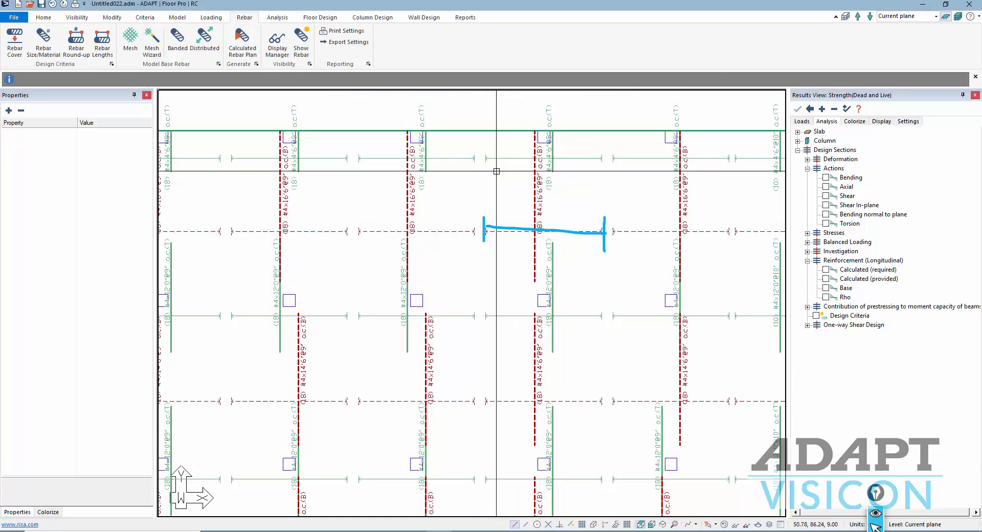
- Zoom out to view the whole slab
scroll(496, 171, down, 5)
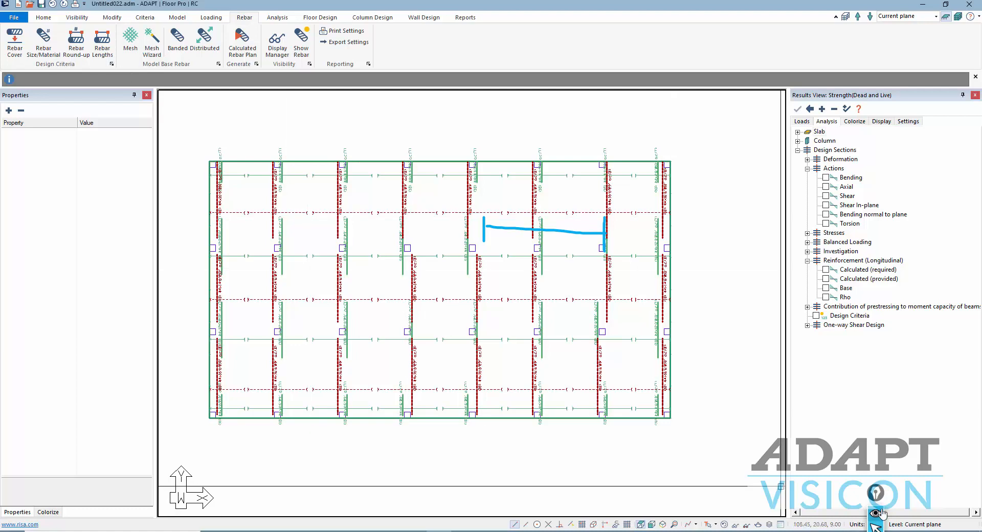
drag(876, 493, 749, 238)
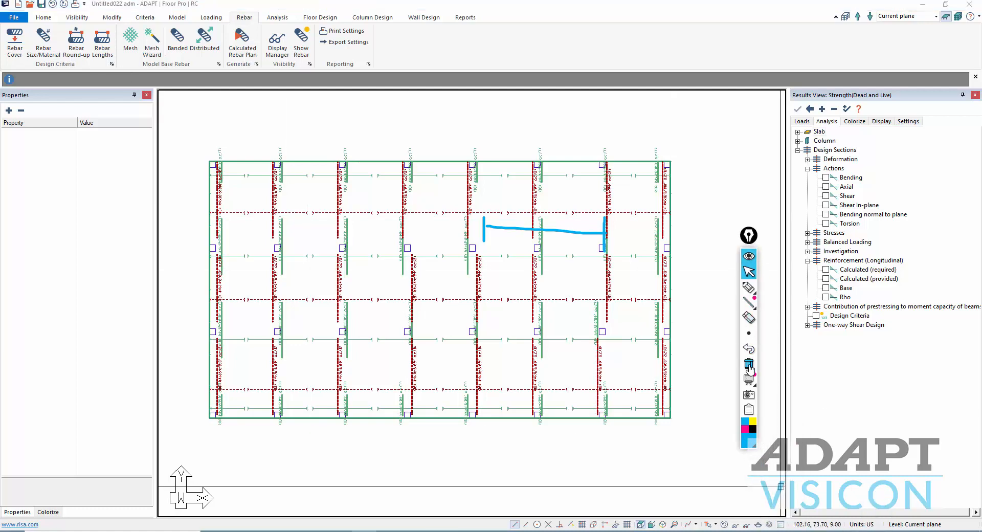
click(749, 364)
click(748, 268)
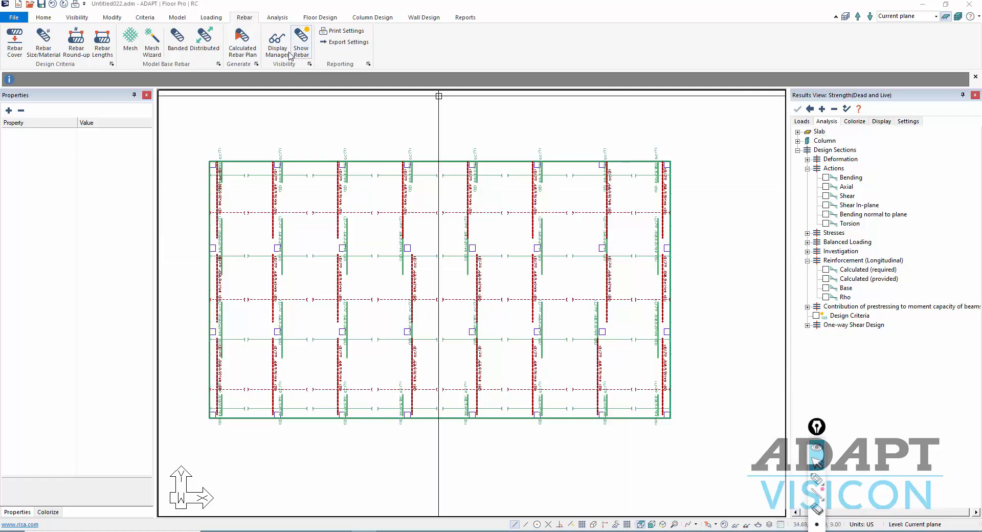
- Show only the Y-direction support lines and turn off Show Rebar
click(317, 18)
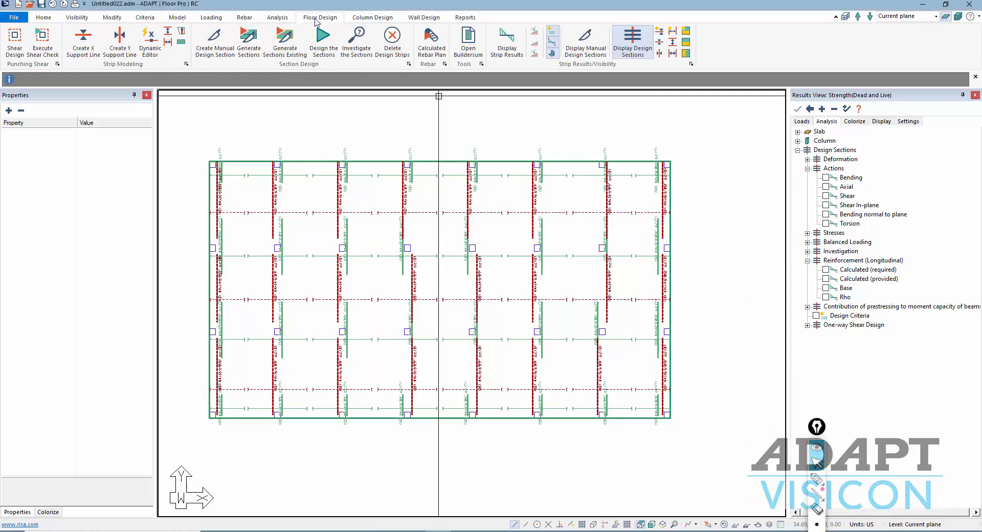
click(660, 44)
click(661, 51)
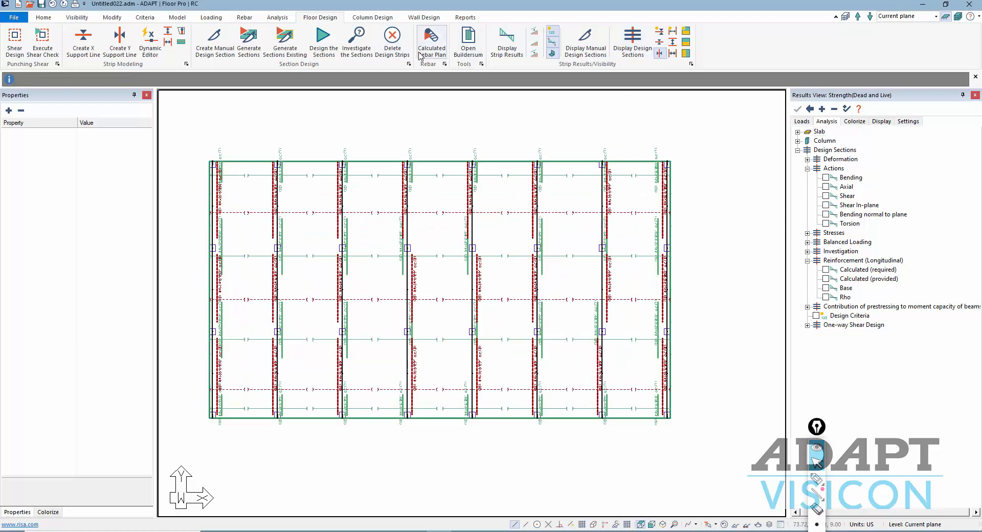
click(243, 18)
click(302, 40)
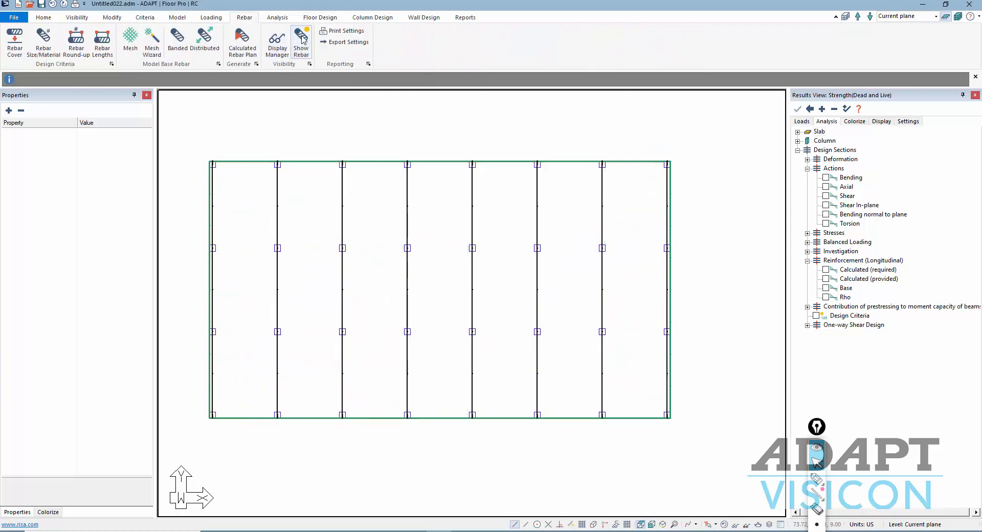
- Display the X-direction design sections, then clear the provided-reinforcement diagram from the plan
click(327, 17)
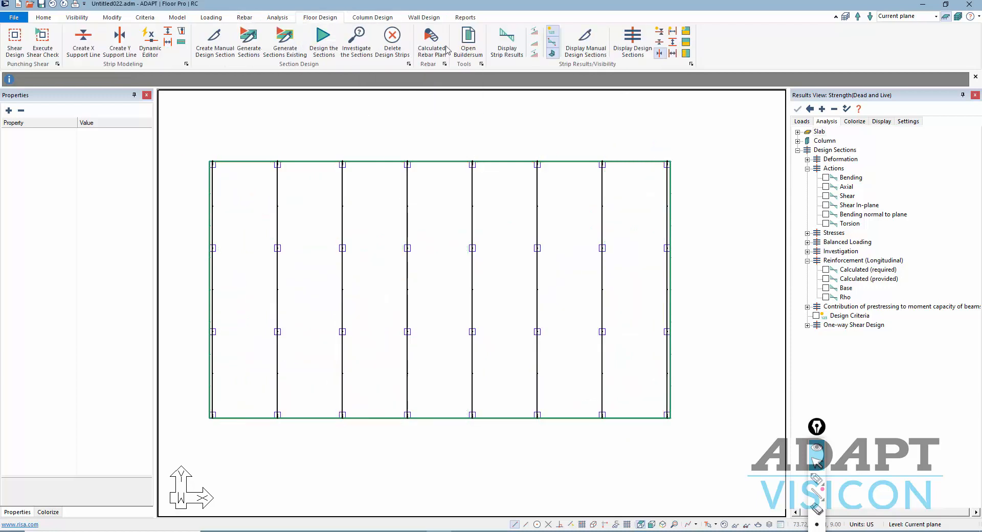
click(826, 279)
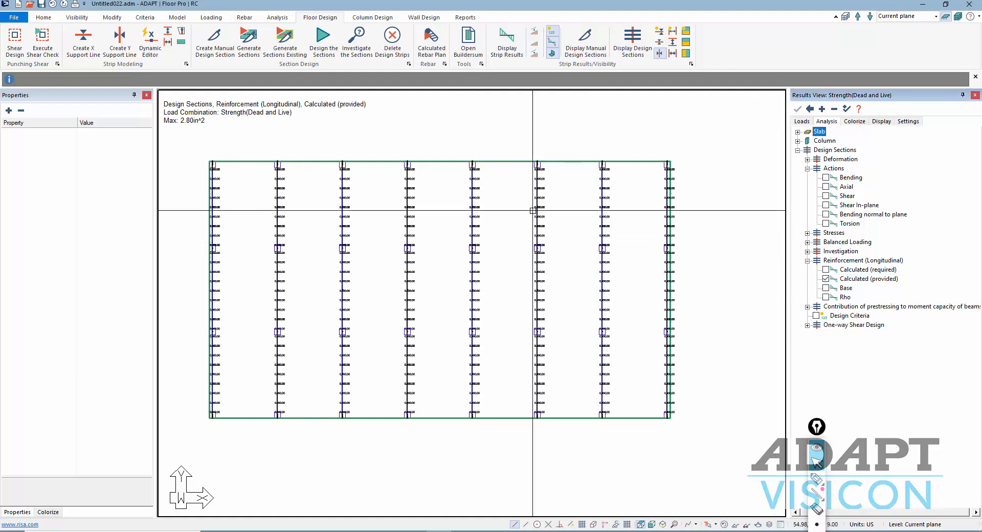
click(632, 40)
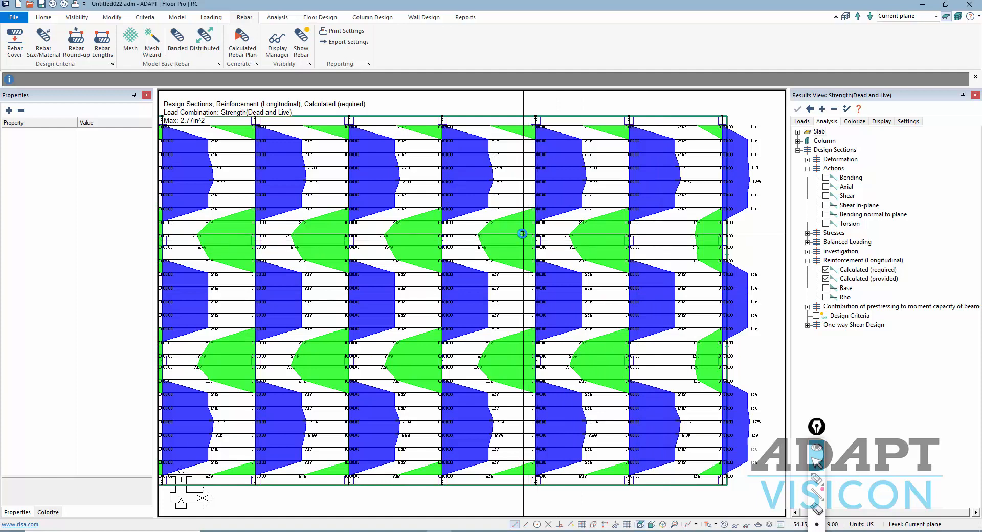
scroll(520, 231, down, 1)
scroll(611, 251, down, 1)
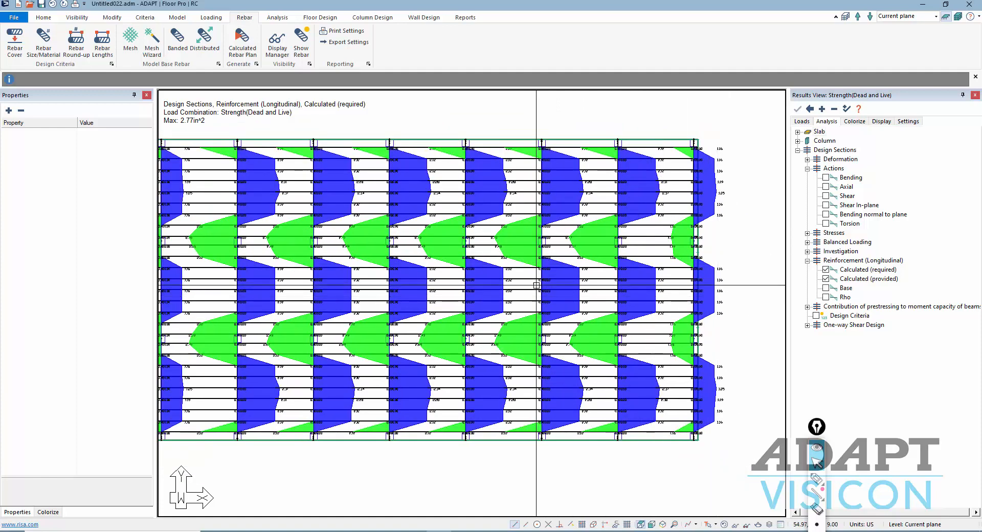
click(826, 271)
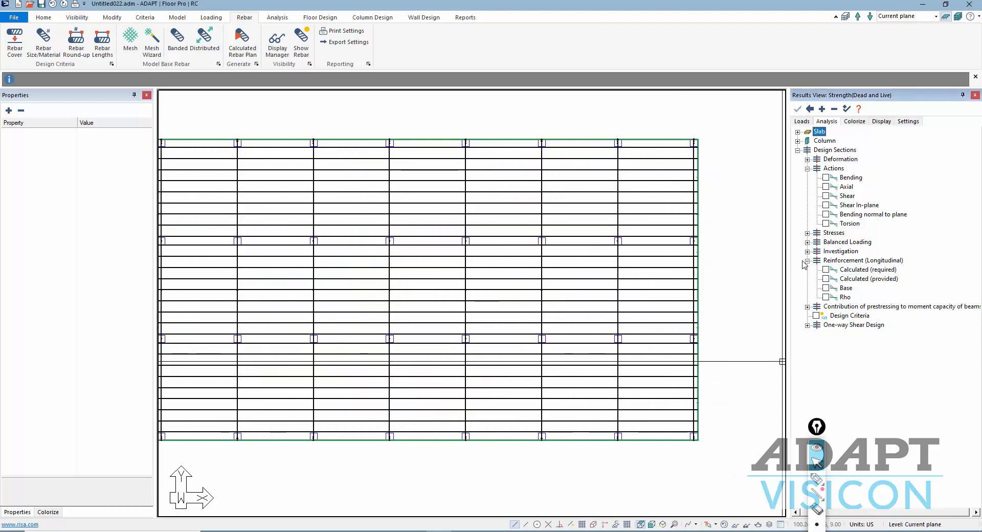
click(807, 260)
- Switch to the Y-direction design sections and plot the Moment Capacity with Demand diagram
click(807, 251)
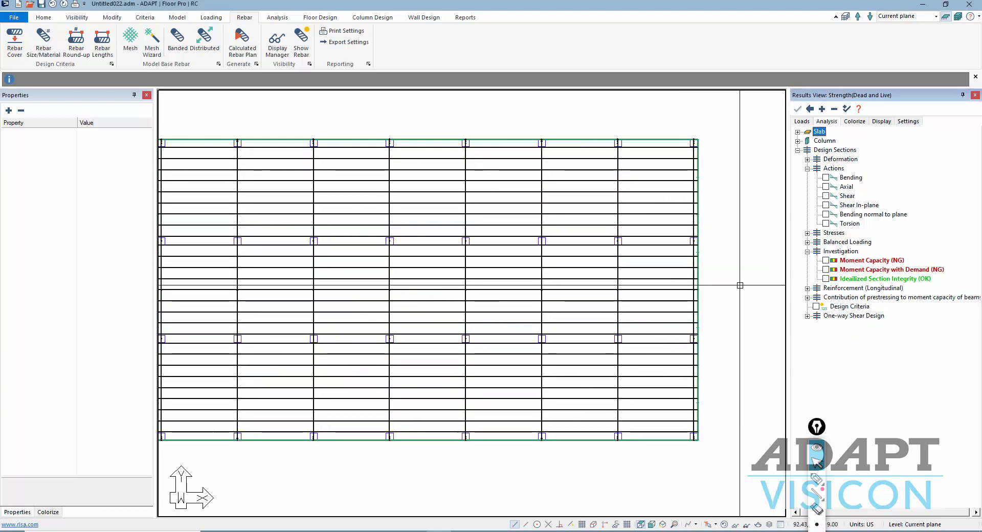
click(320, 17)
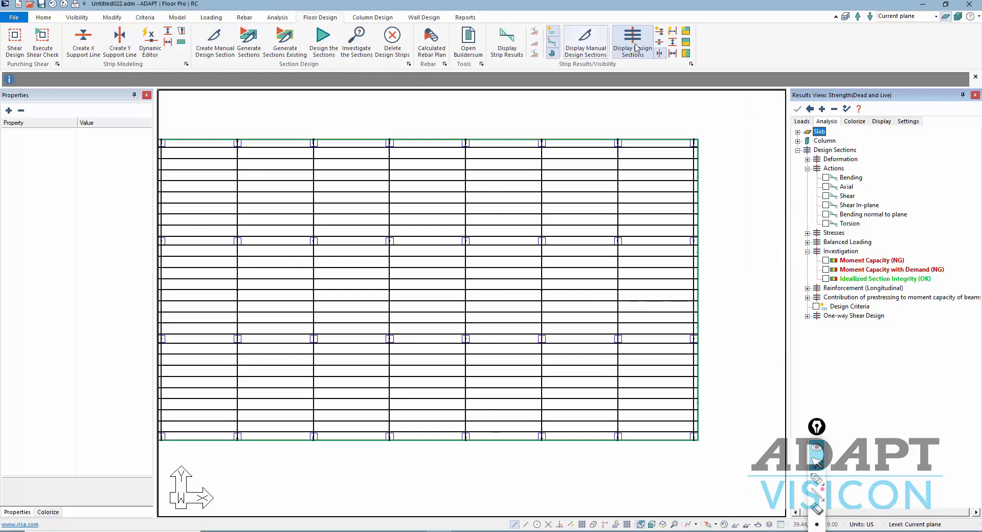
click(660, 54)
click(660, 43)
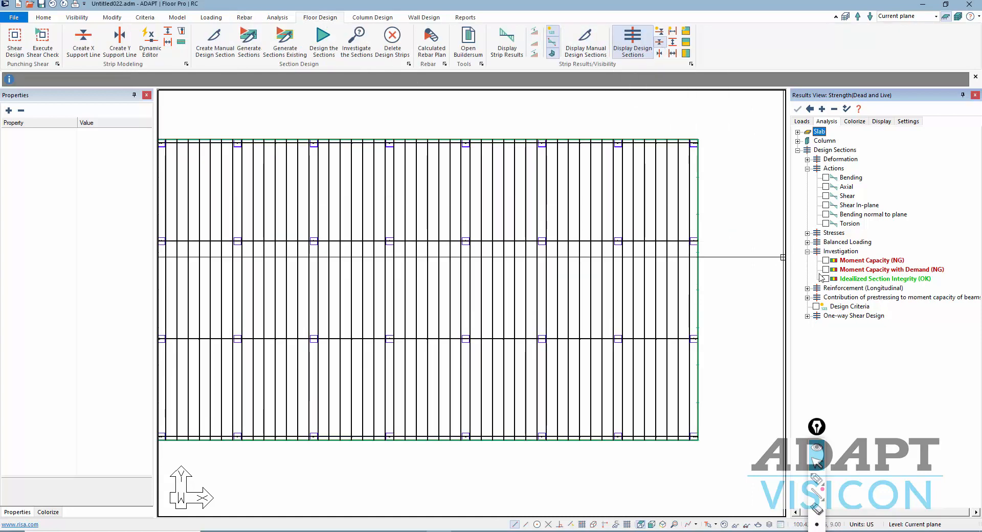
click(826, 270)
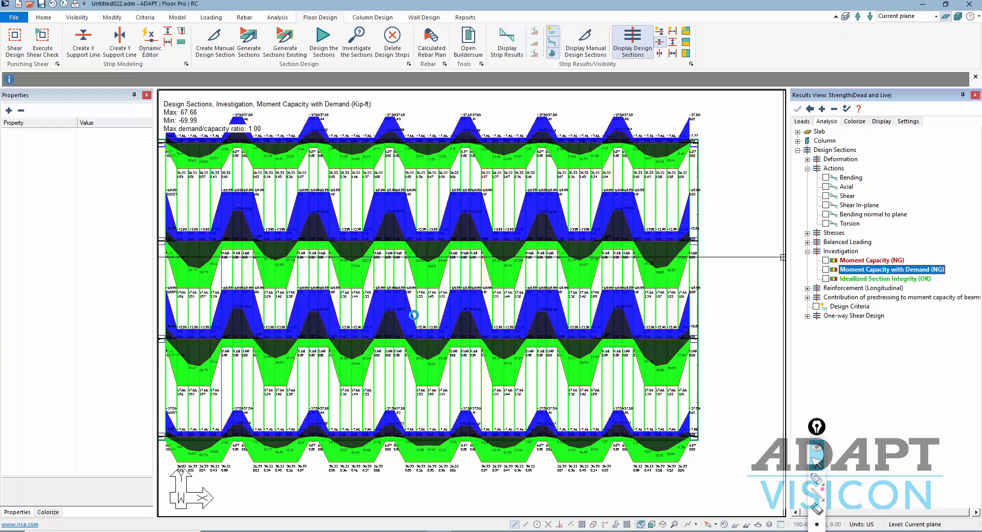
middle_drag(439, 304, 505, 290)
scroll(490, 291, down, 1)
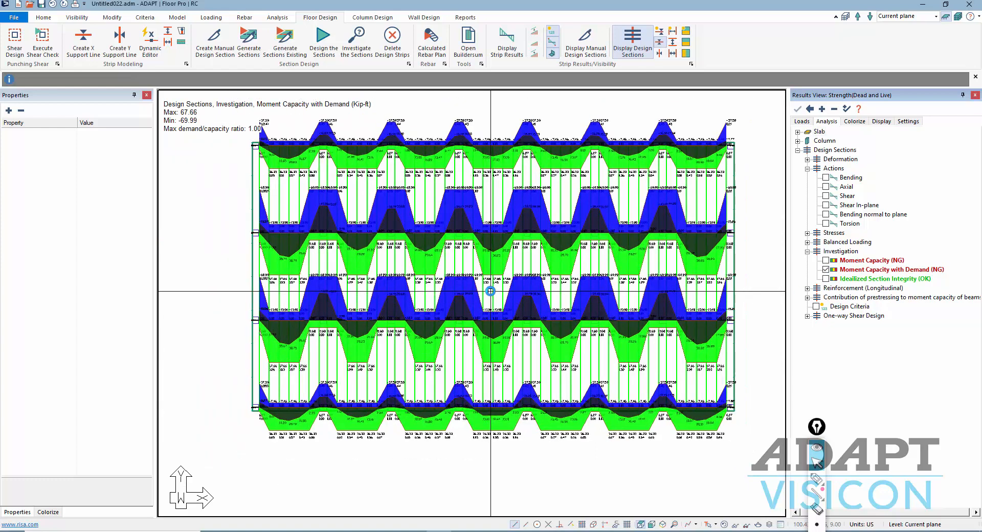
scroll(490, 291, up, 1)
scroll(491, 291, down, 1)
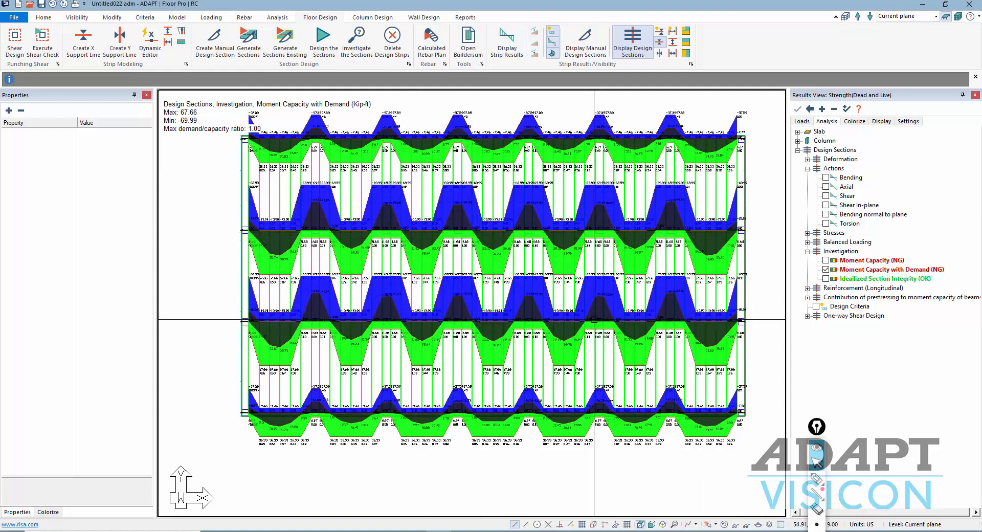
- Turn off the Moment Capacity with Demand diagram and recentre the slab plan
click(826, 269)
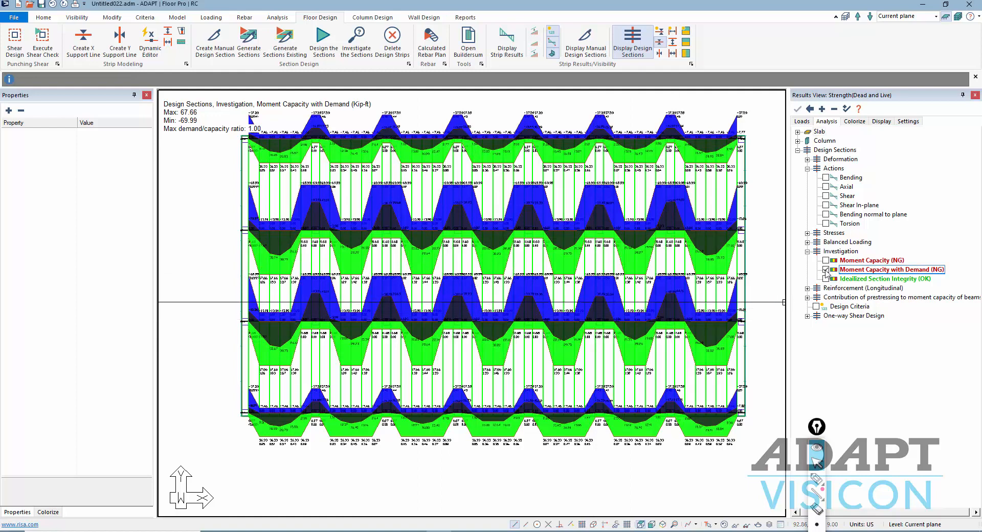
middle_drag(634, 377, 614, 380)
scroll(608, 378, up, 1)
scroll(573, 366, down, 3)
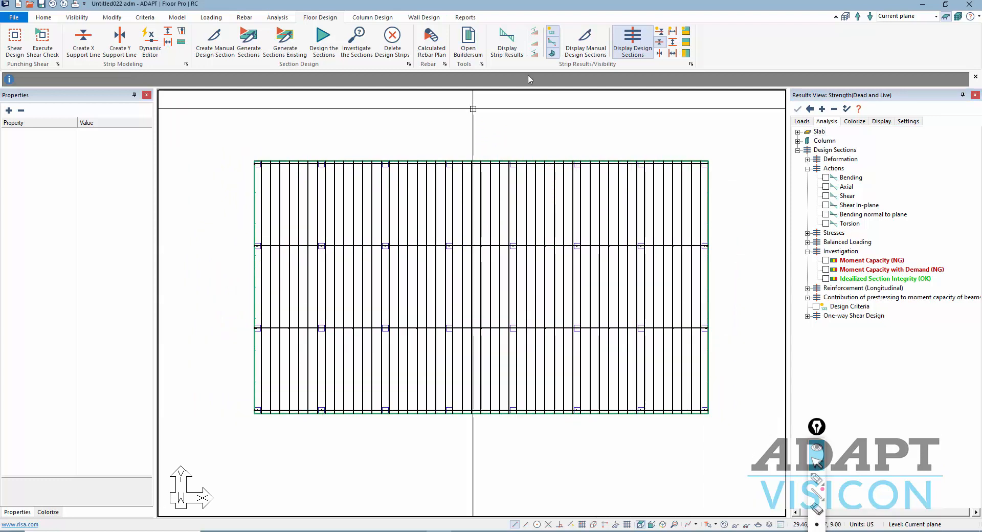
- Delete the existing design strips and show the Y-direction support lines
click(394, 43)
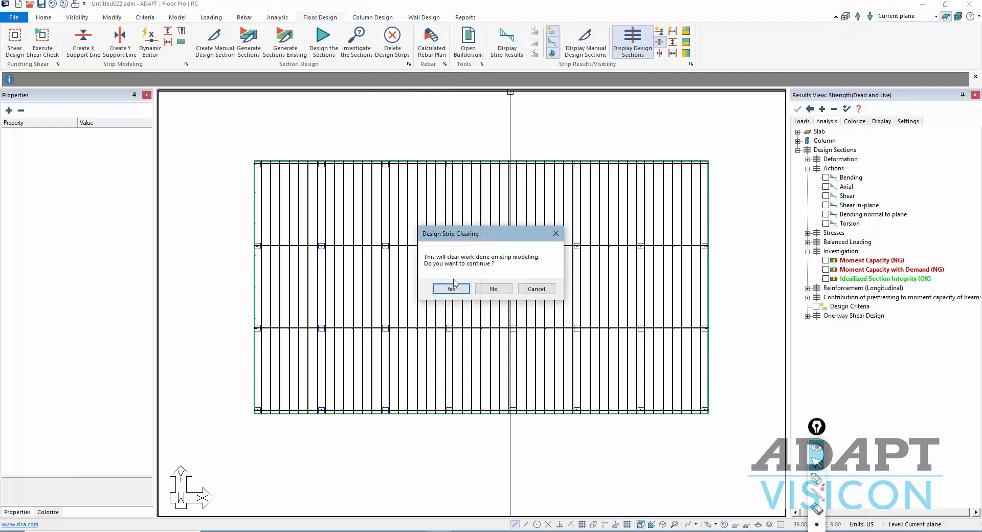
click(454, 281)
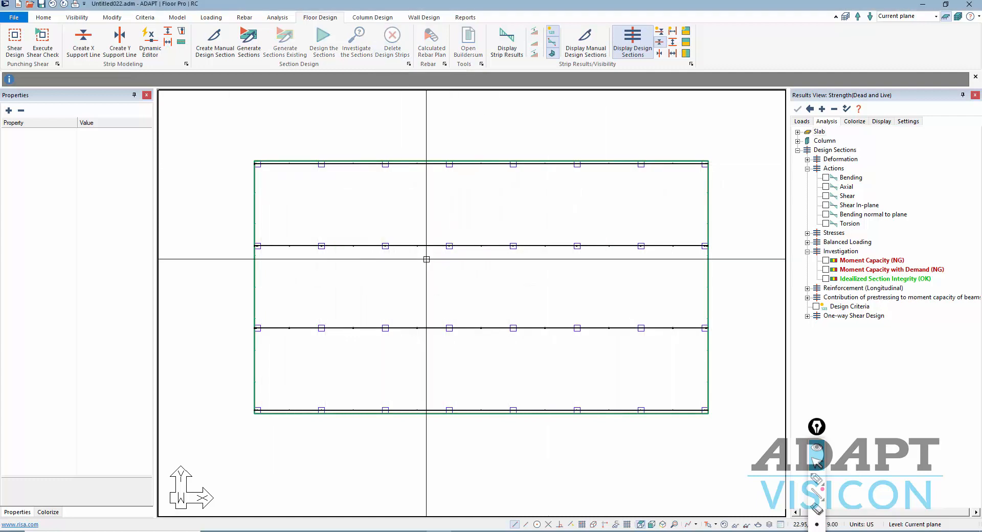
click(659, 44)
click(660, 54)
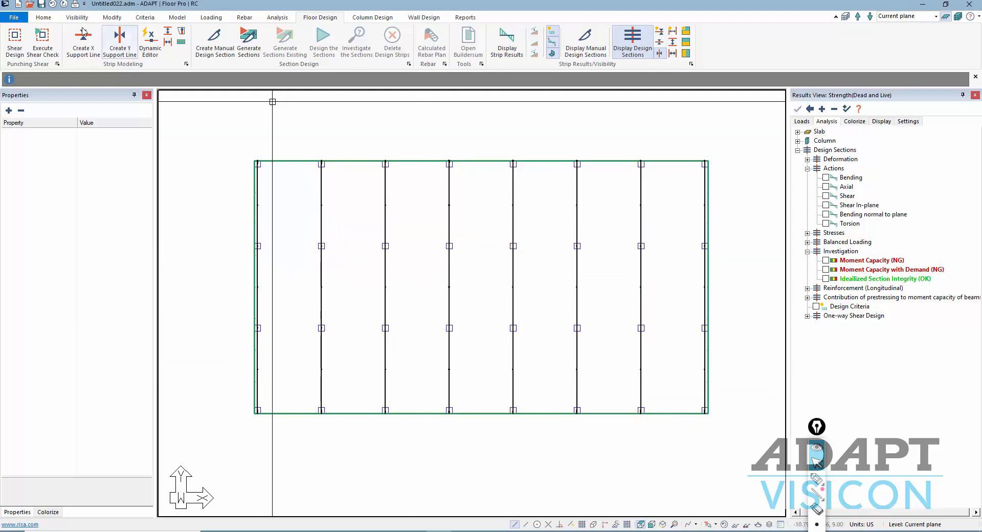
- Create middle strips in both directions in the support line Dynamic Editor
click(150, 41)
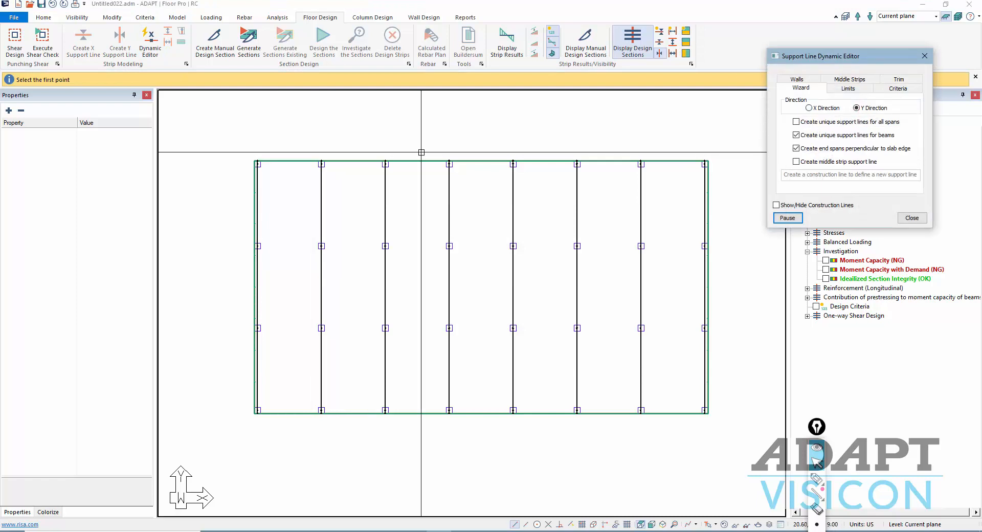
click(849, 79)
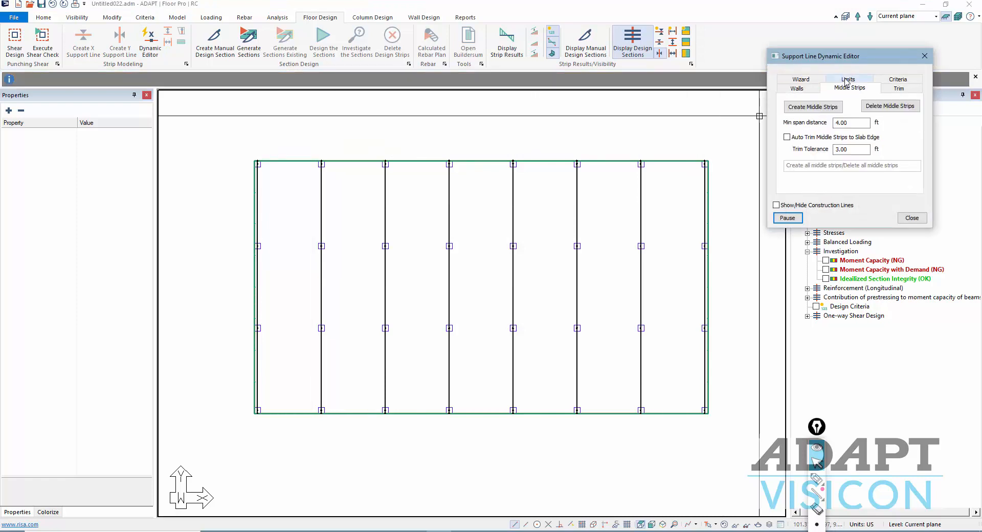
click(824, 106)
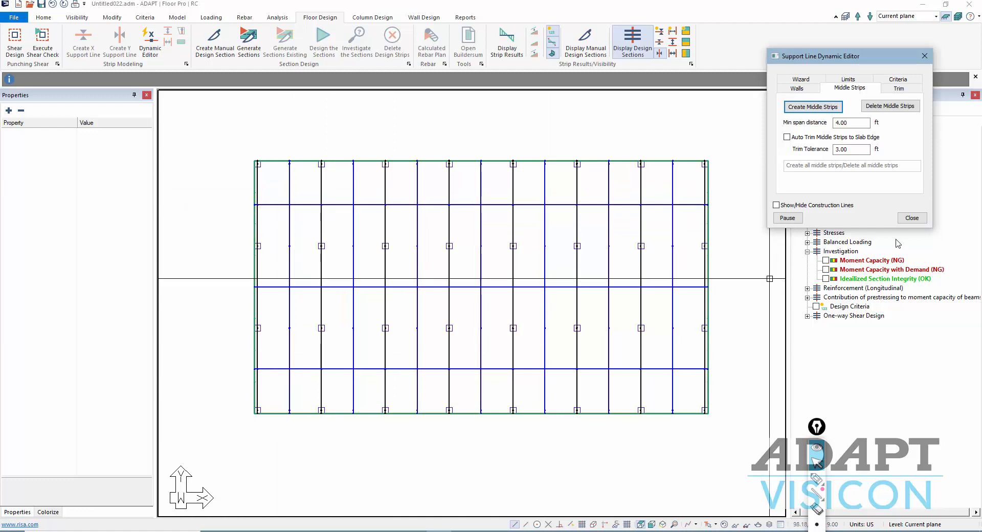
click(912, 218)
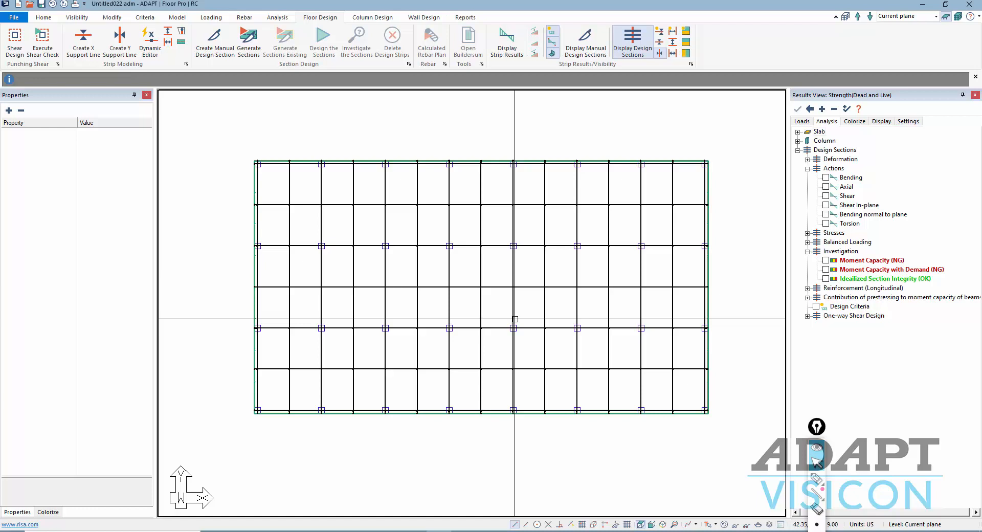
- Check the tributary region limits, then generate design sections across the slab
click(150, 43)
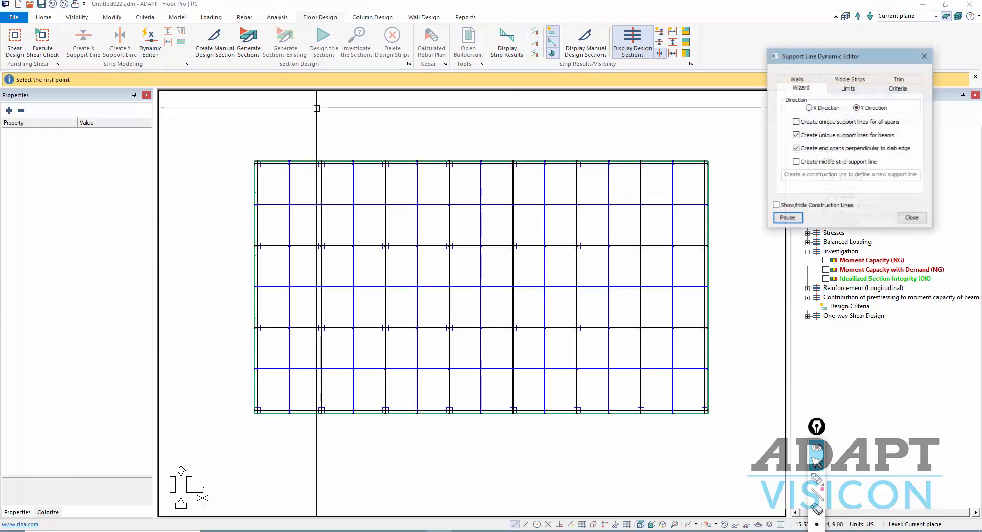
click(859, 91)
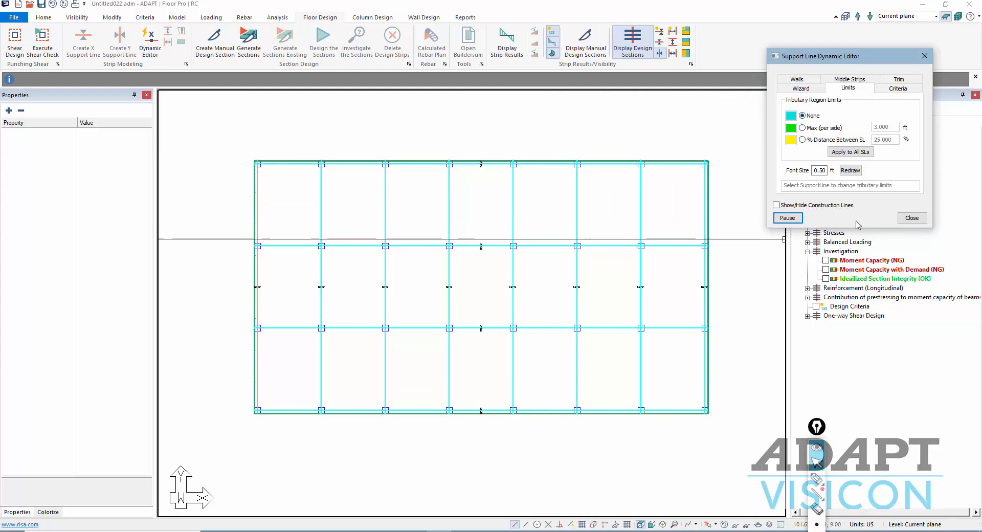
click(910, 219)
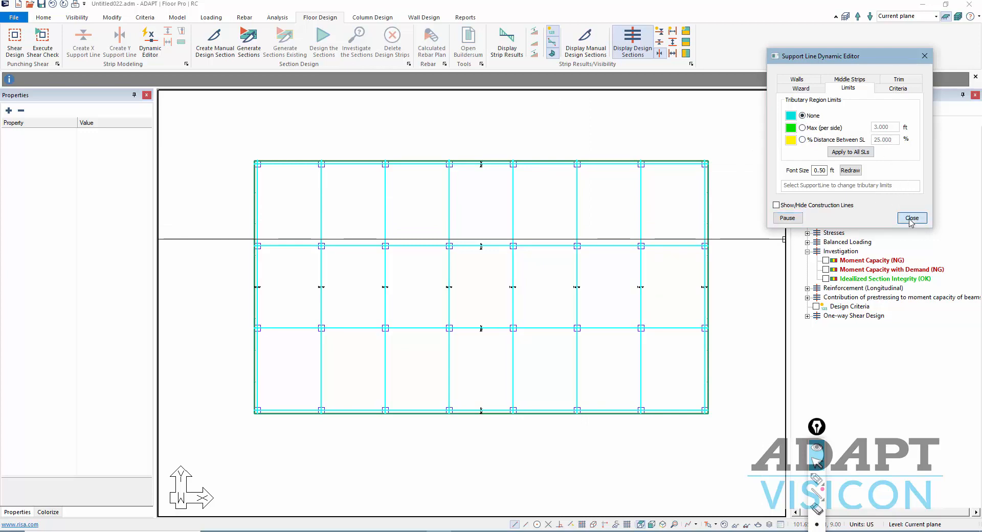
click(249, 42)
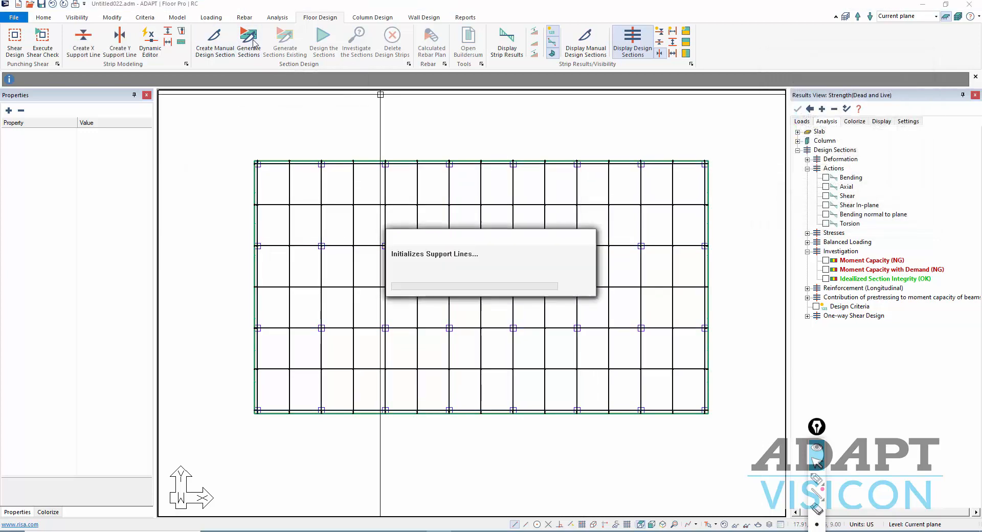
- Toggle the X/Y design-section display and inspect Support Lines 18 and 6 and the slab region
click(660, 54)
click(660, 43)
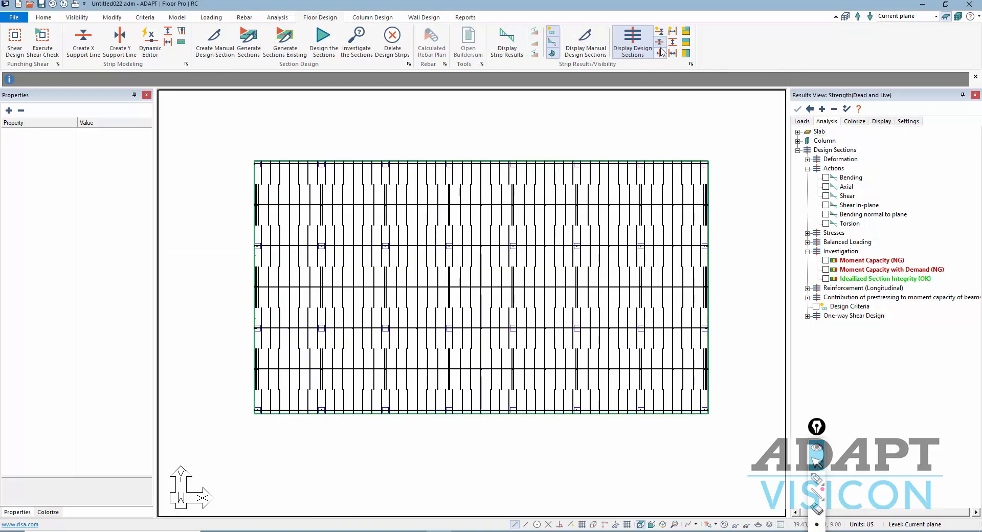
click(660, 44)
click(660, 53)
click(610, 168)
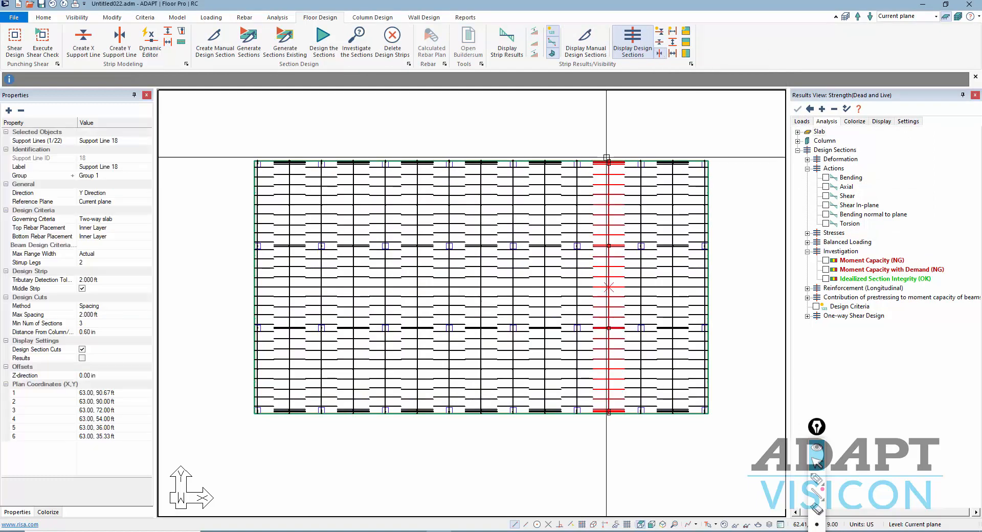
click(579, 214)
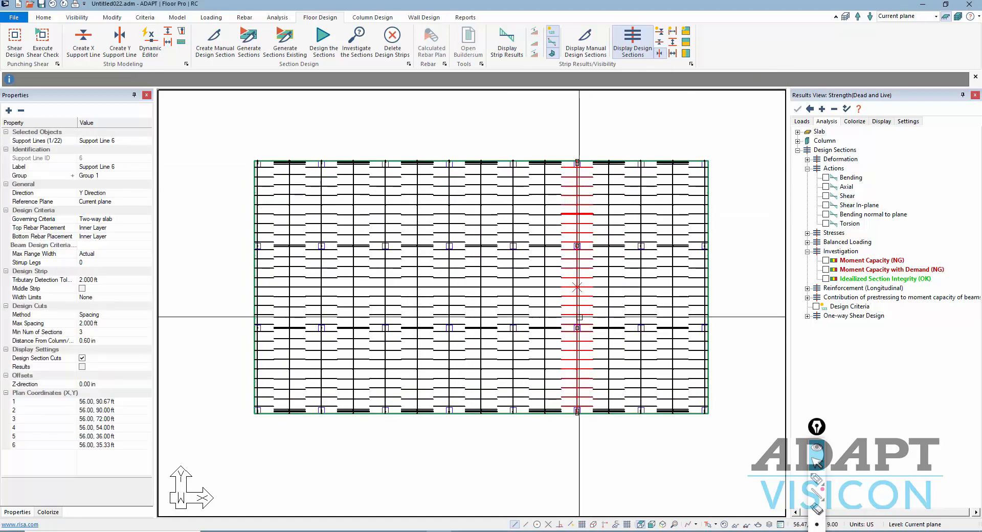
click(255, 300)
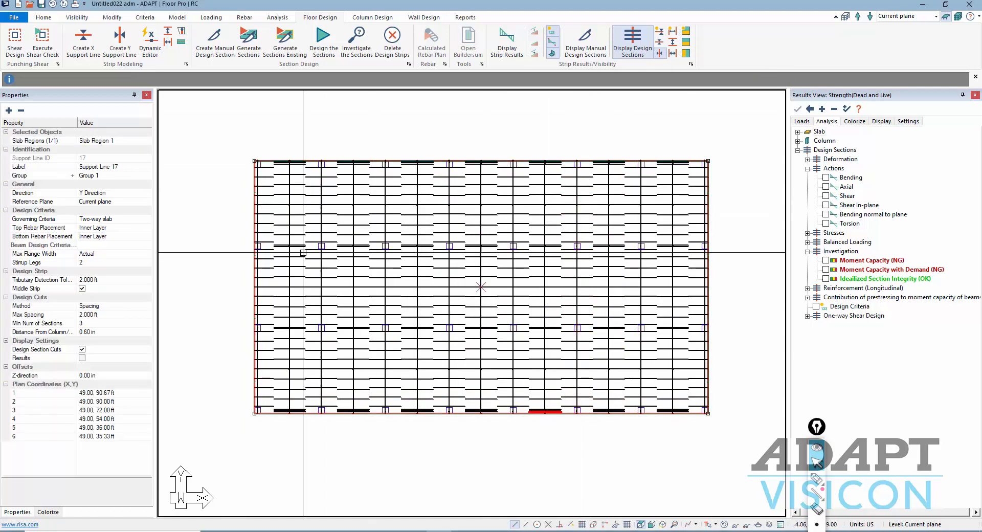
click(213, 276)
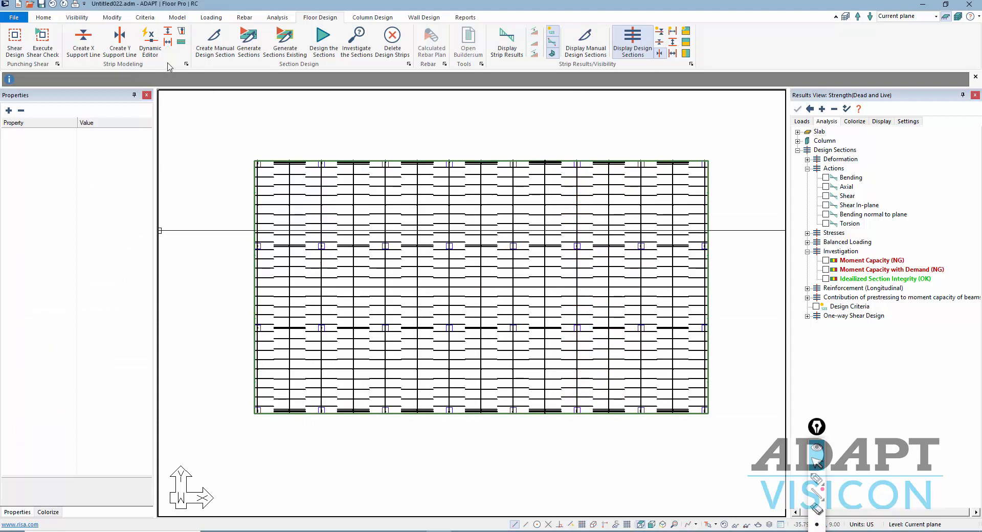
- Design all the sections and save the results so the moment capacity checks pass
click(325, 52)
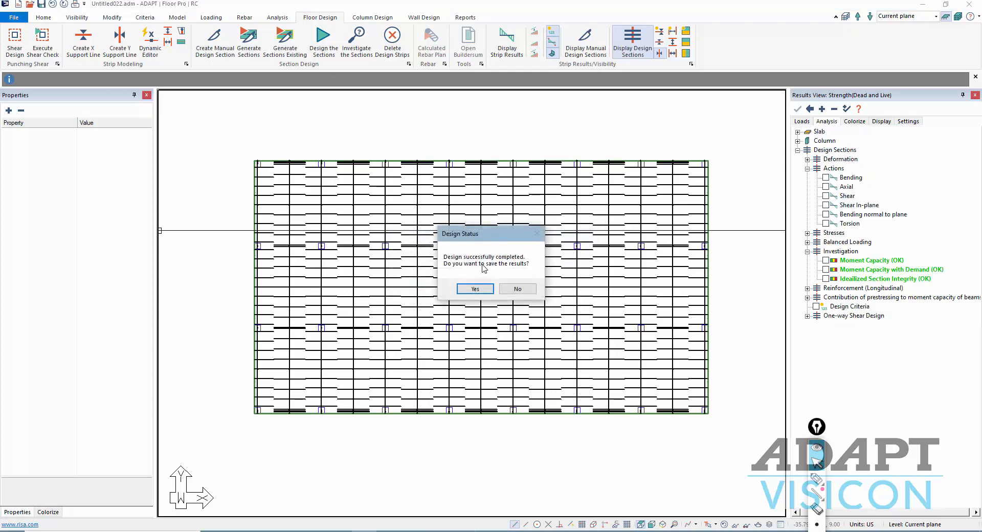
click(476, 290)
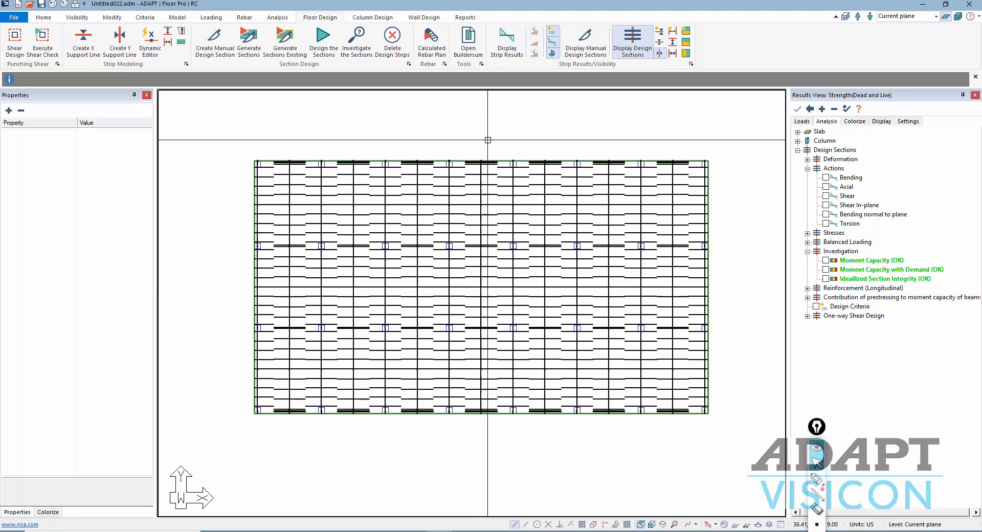
click(431, 36)
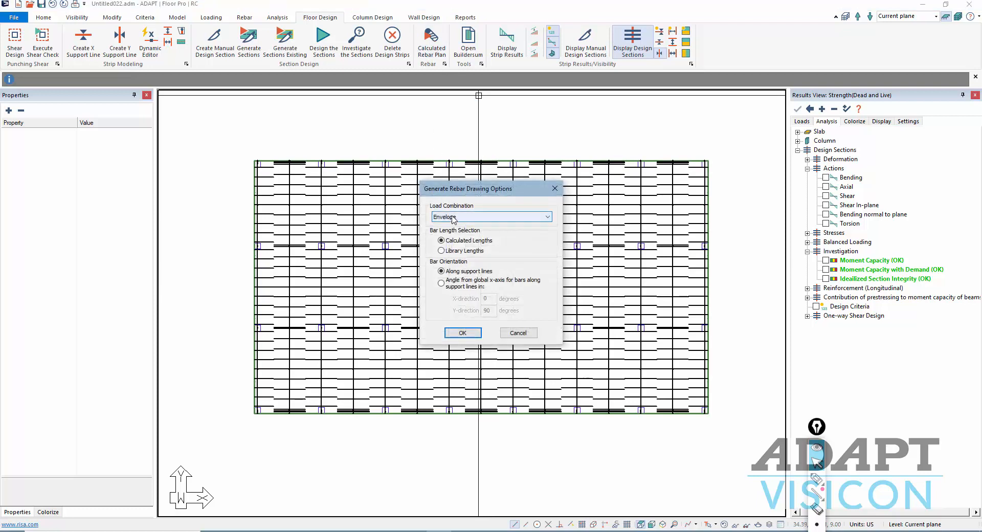
- Generate the calculated rebar drawing for the Strength(Dead and Live) load combination
click(451, 217)
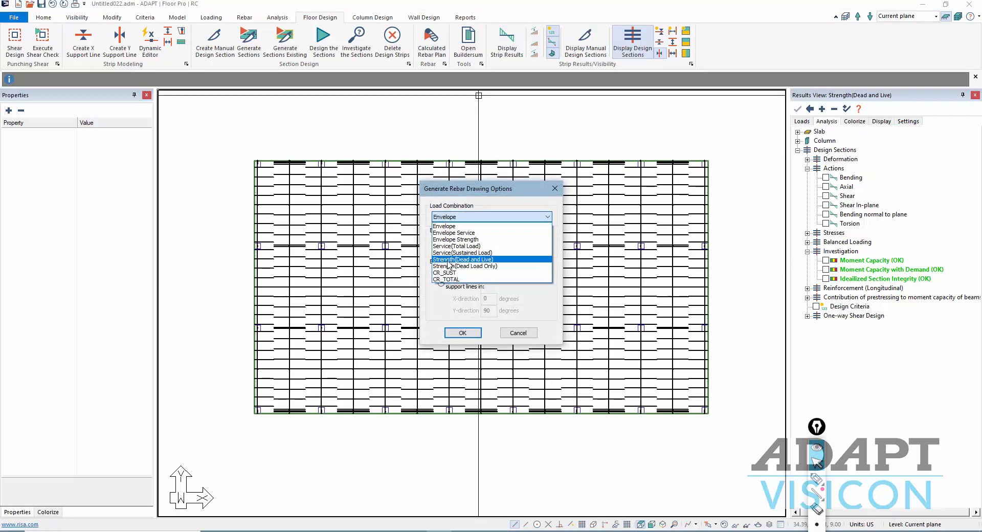
click(449, 259)
click(460, 334)
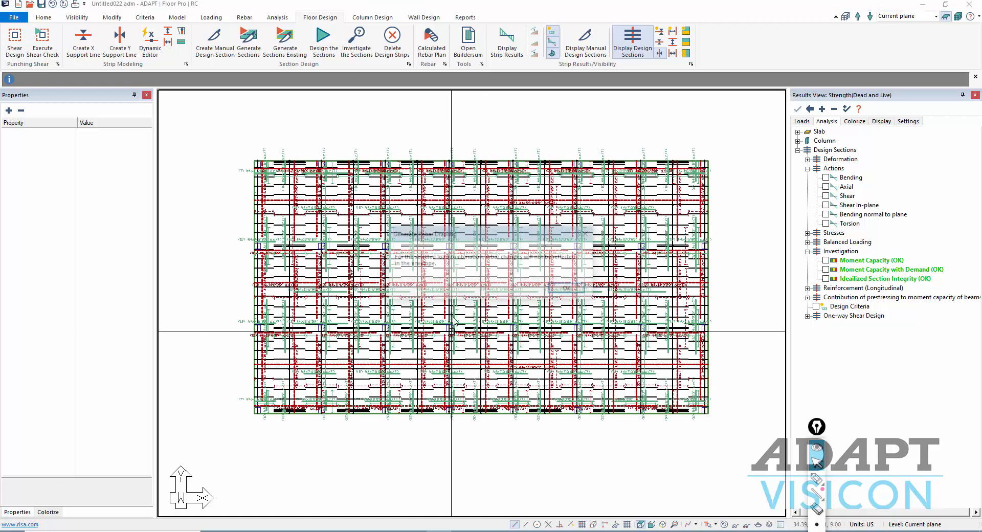
click(567, 289)
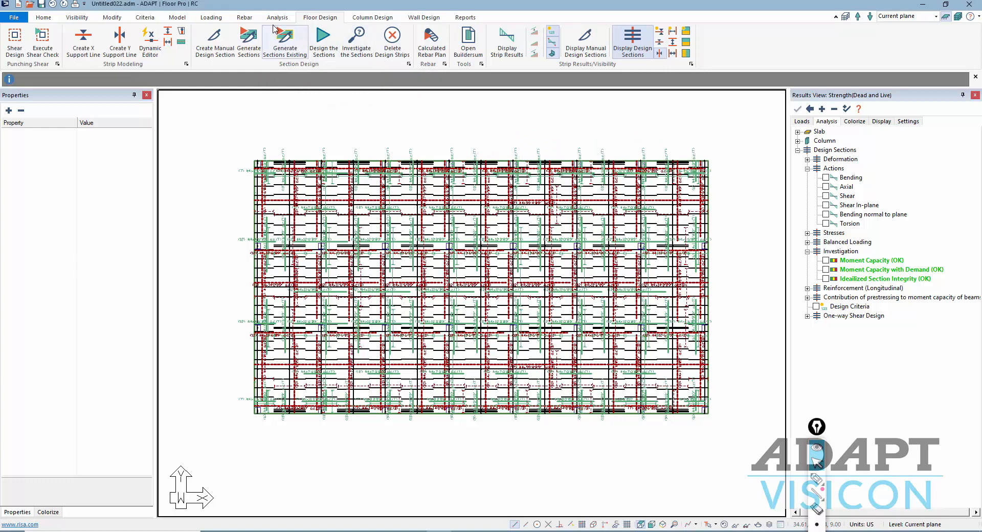
- Apply the Y-direction top and bottom rebar display settings in the Rebar Display Manager
click(213, 20)
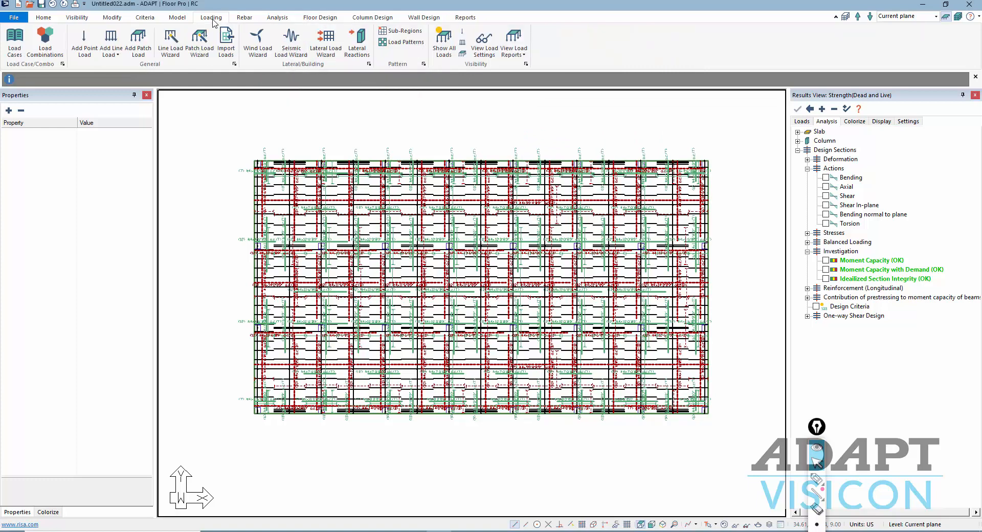
click(245, 21)
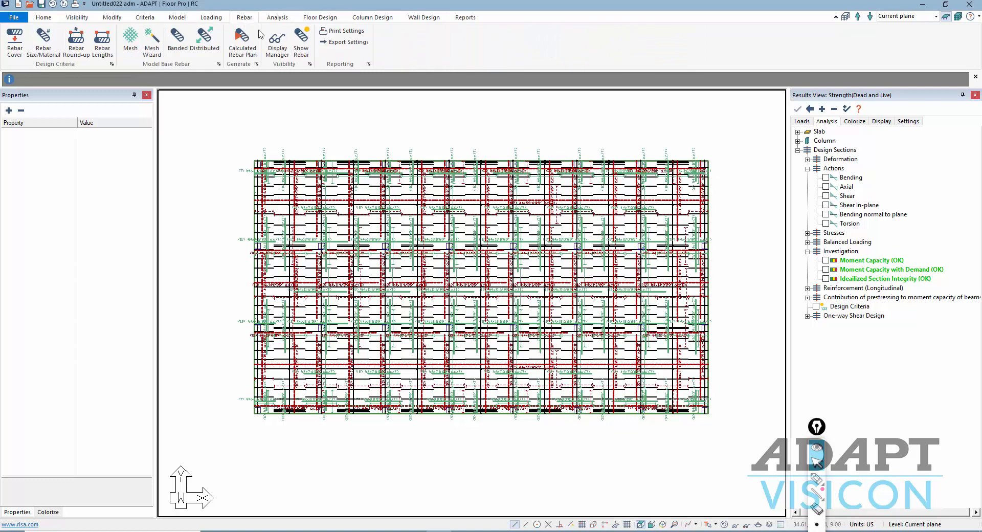
click(276, 41)
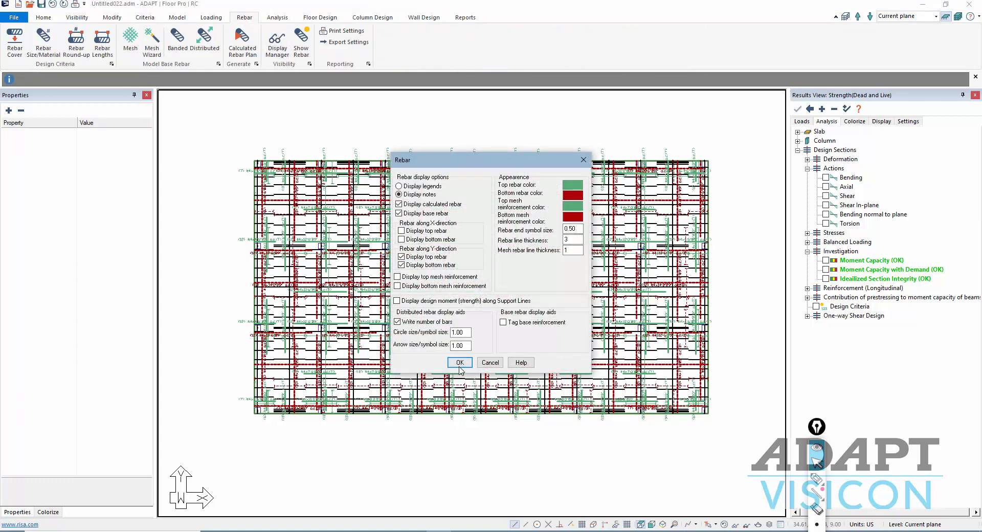
click(460, 362)
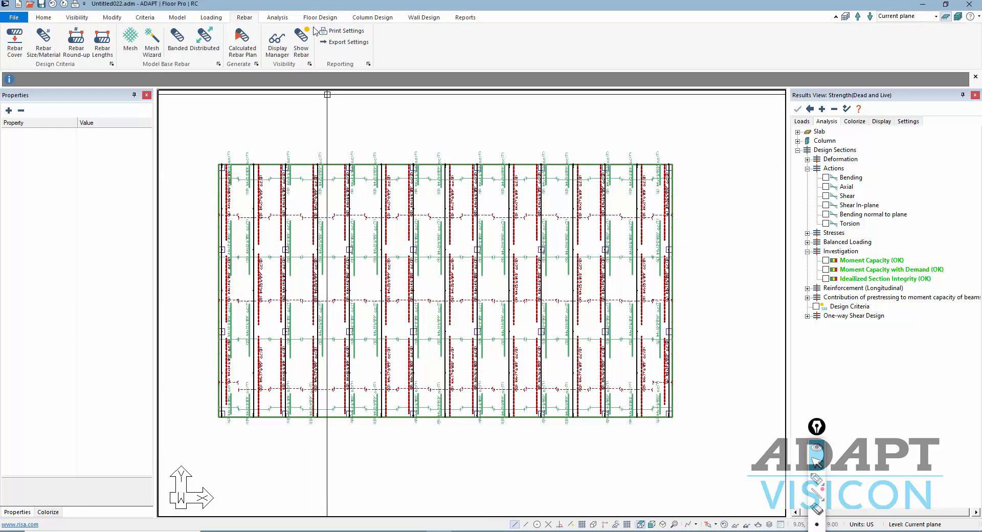
- Hide the rebar and the design-section lines from the slab plan
click(301, 37)
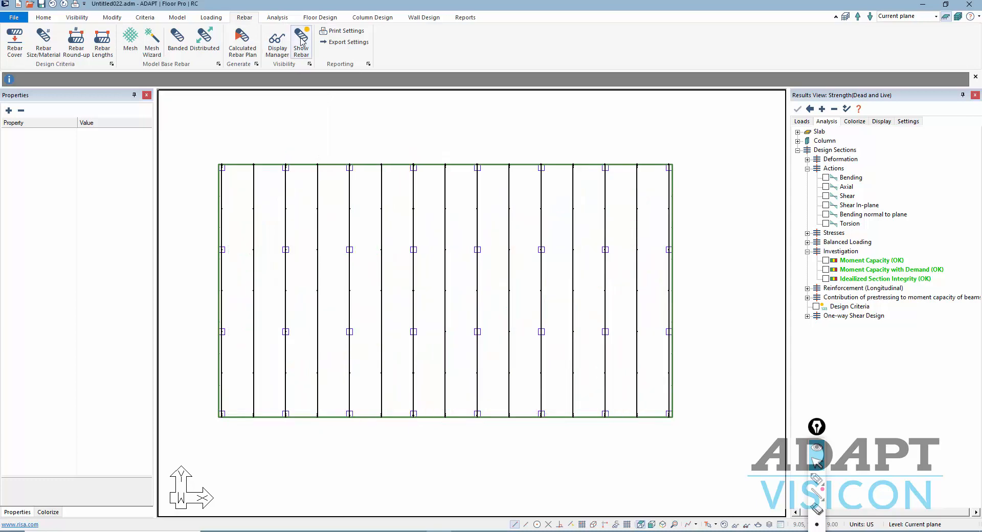
click(322, 17)
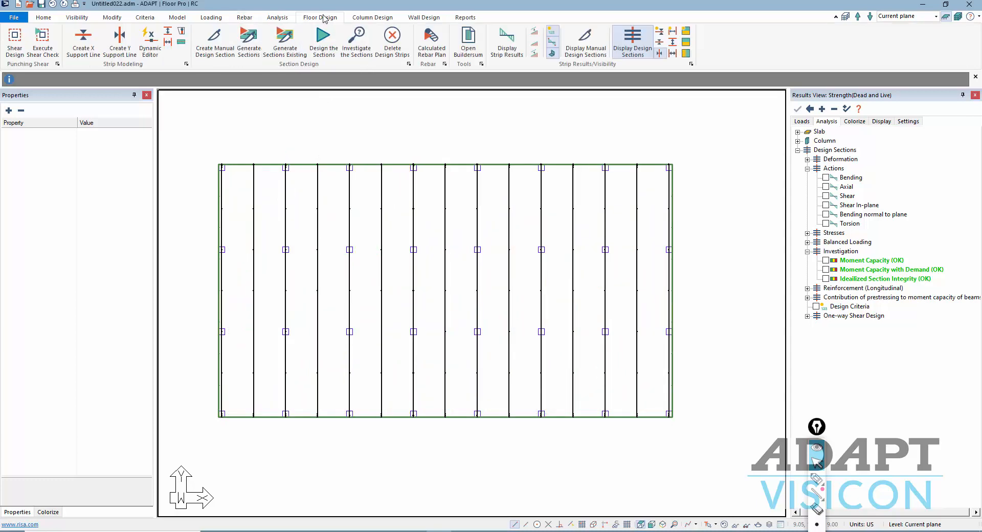
click(660, 53)
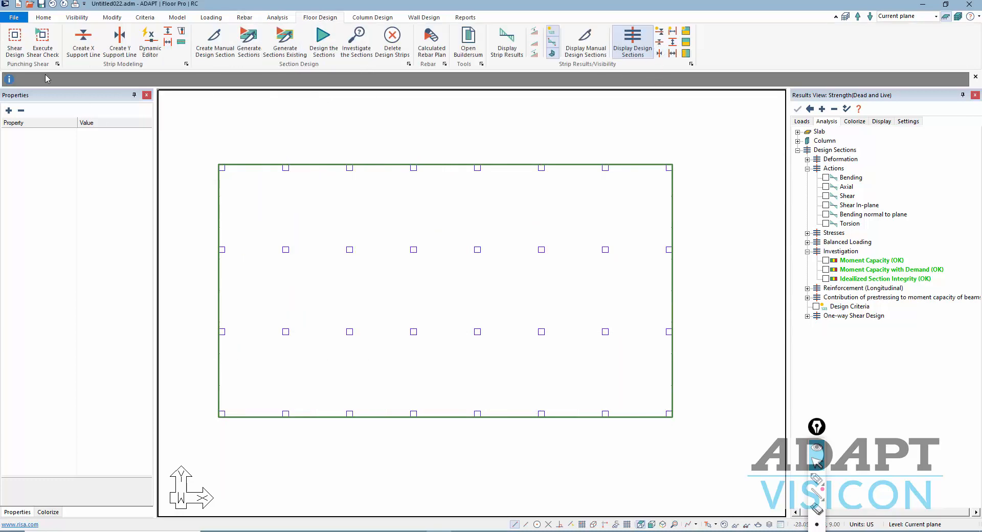
- Review the shear design criteria and the ten interior columns' punching shear properties without changes
click(17, 47)
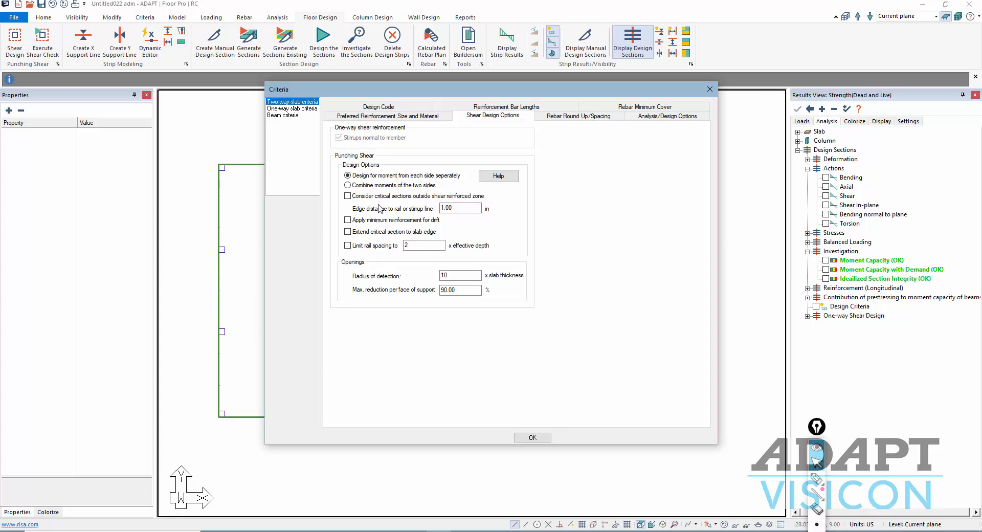
click(530, 438)
drag(554, 357, 276, 231)
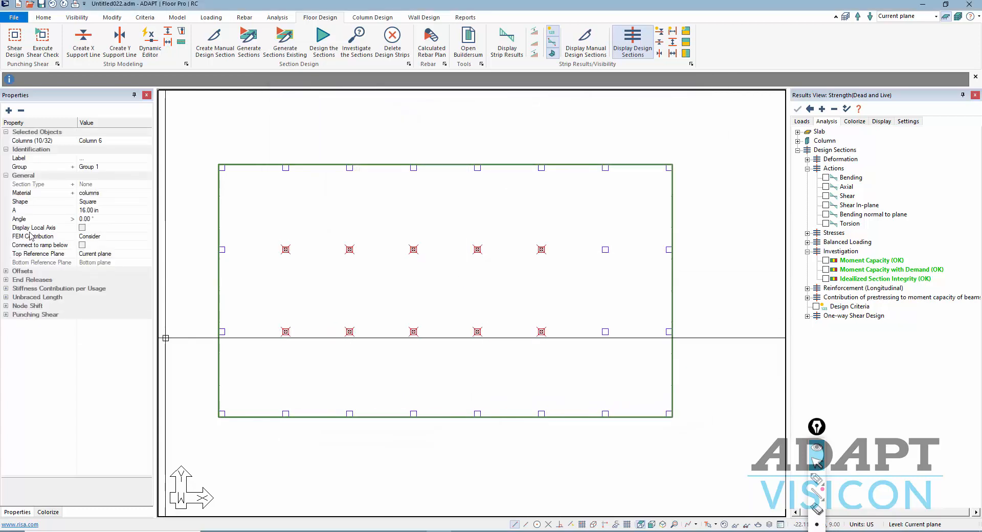
click(21, 110)
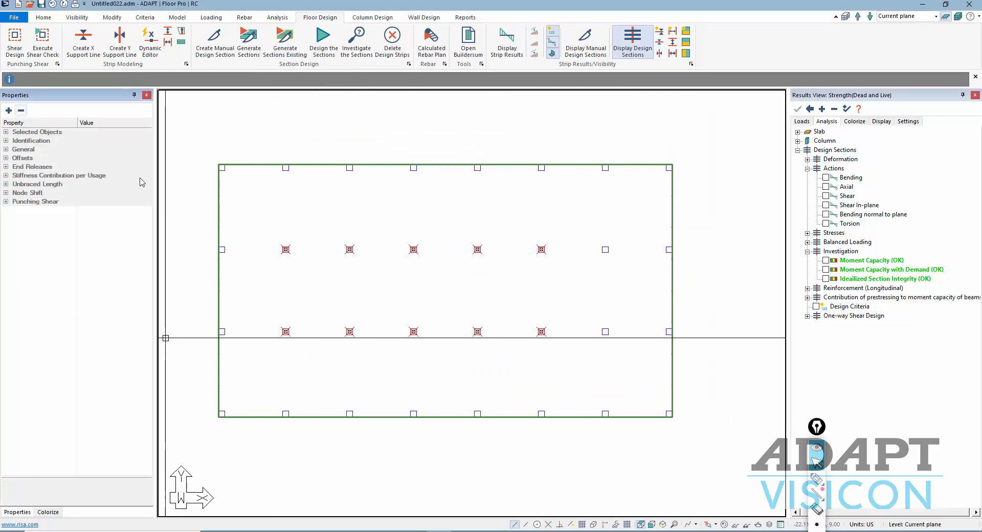
click(5, 201)
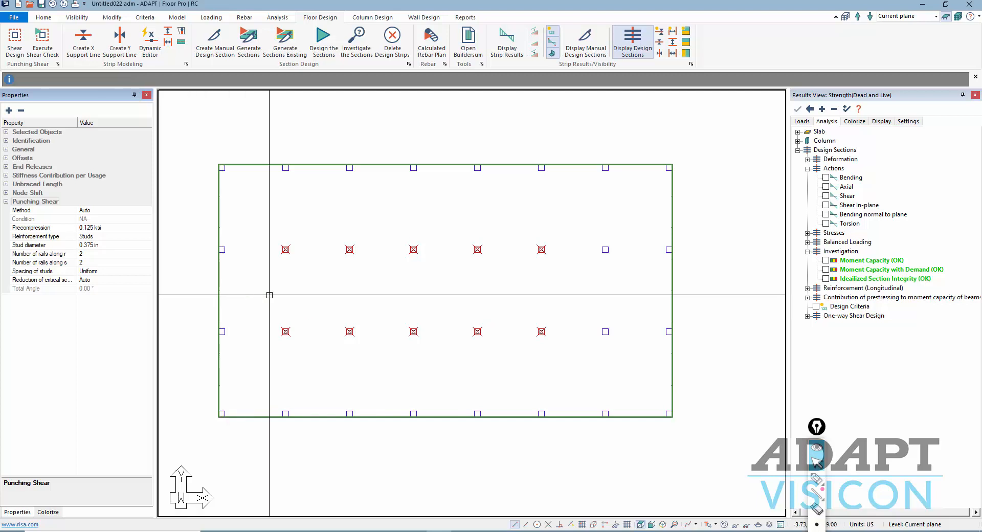
key(Escape)
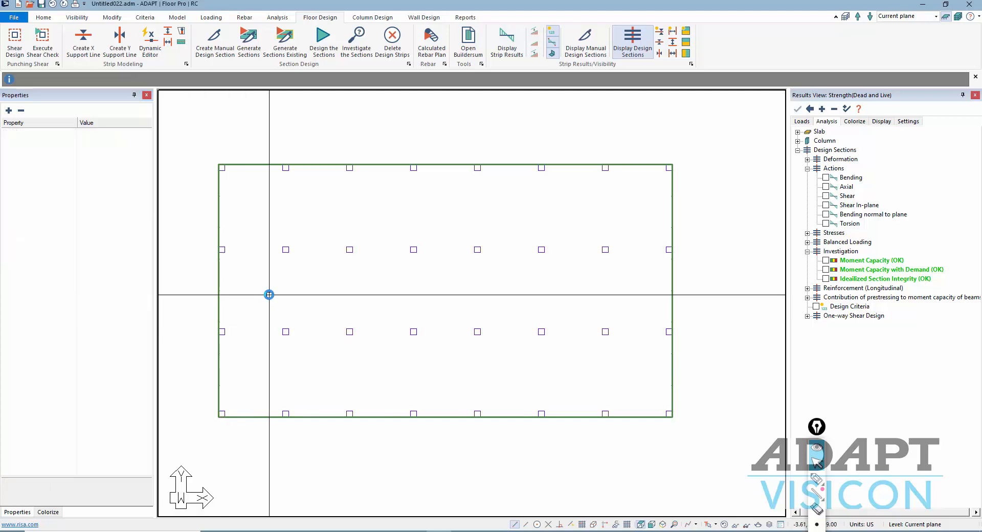
- Run the punching shear check and plot stress ratios at each column, all OK up to 0.74
click(44, 44)
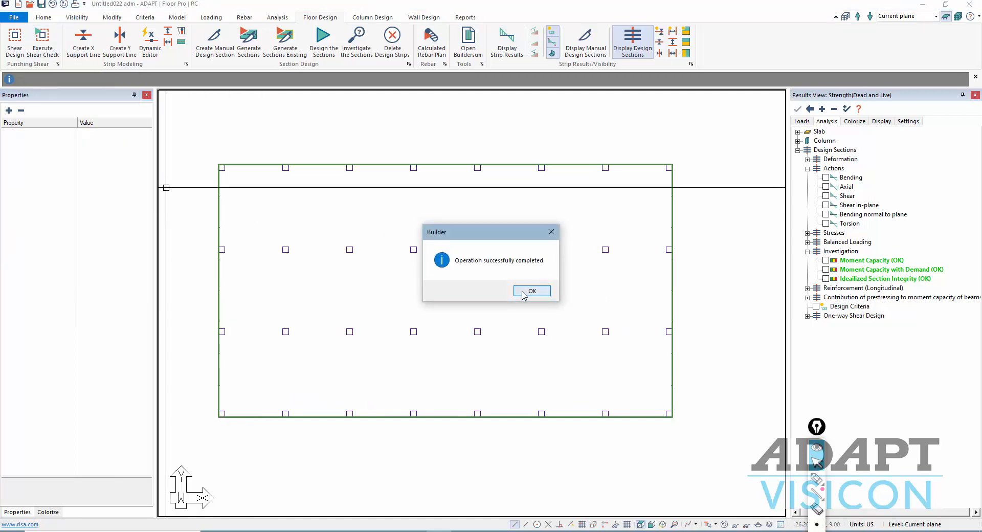
click(524, 292)
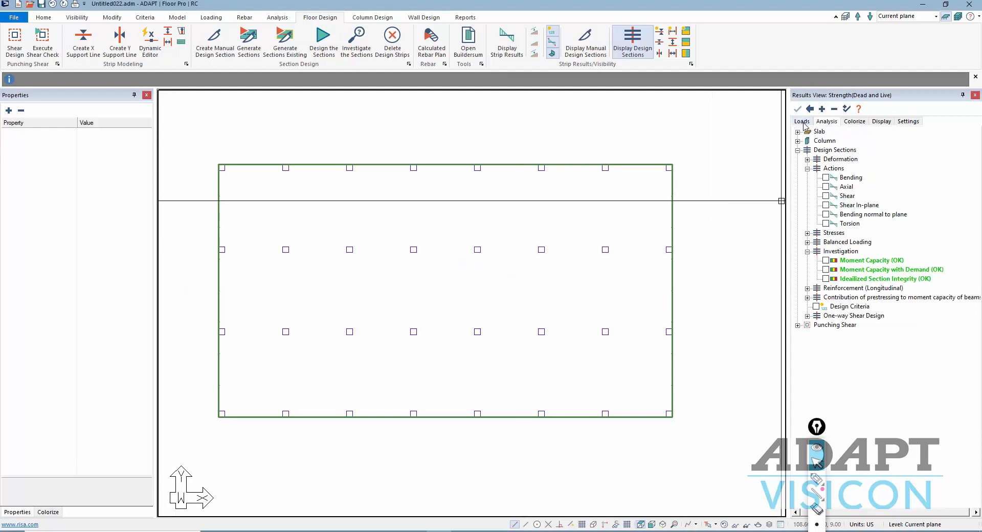
click(834, 109)
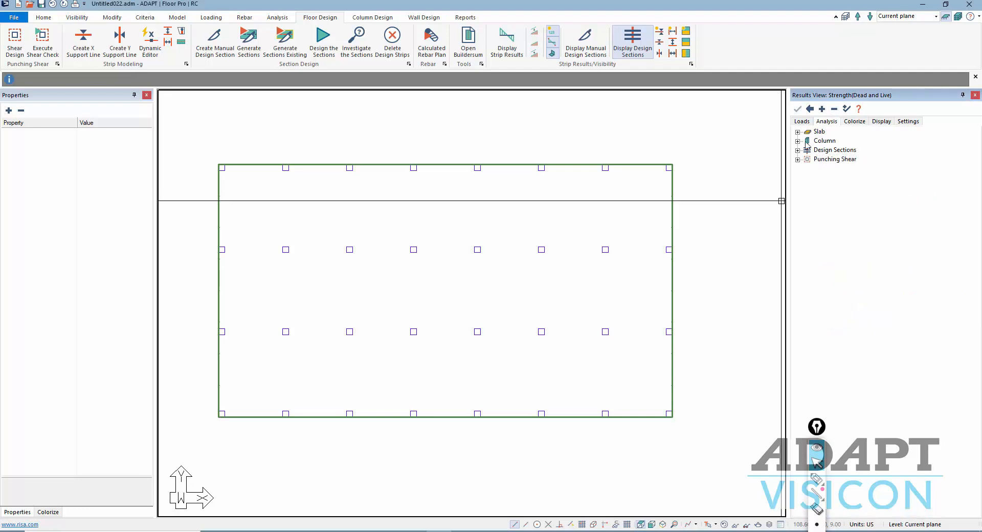
click(798, 160)
click(816, 168)
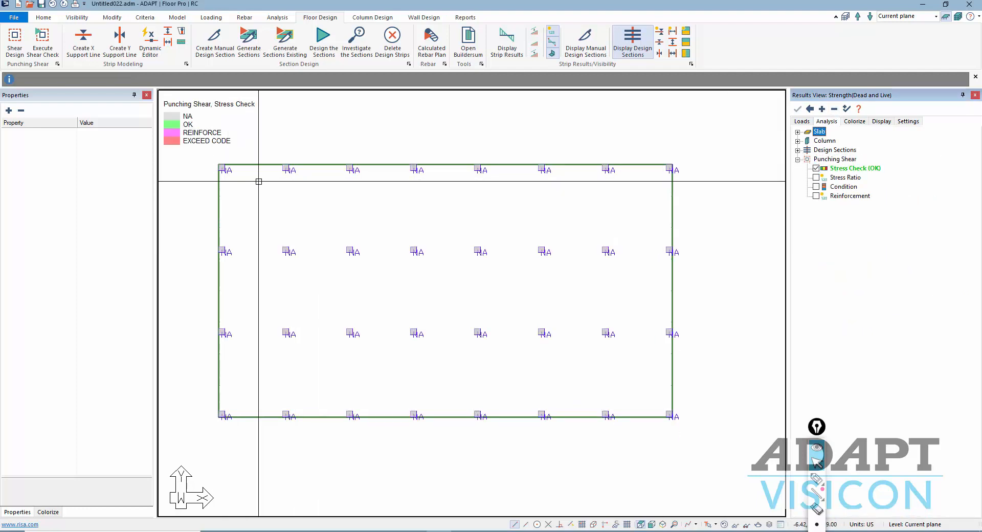
click(652, 525)
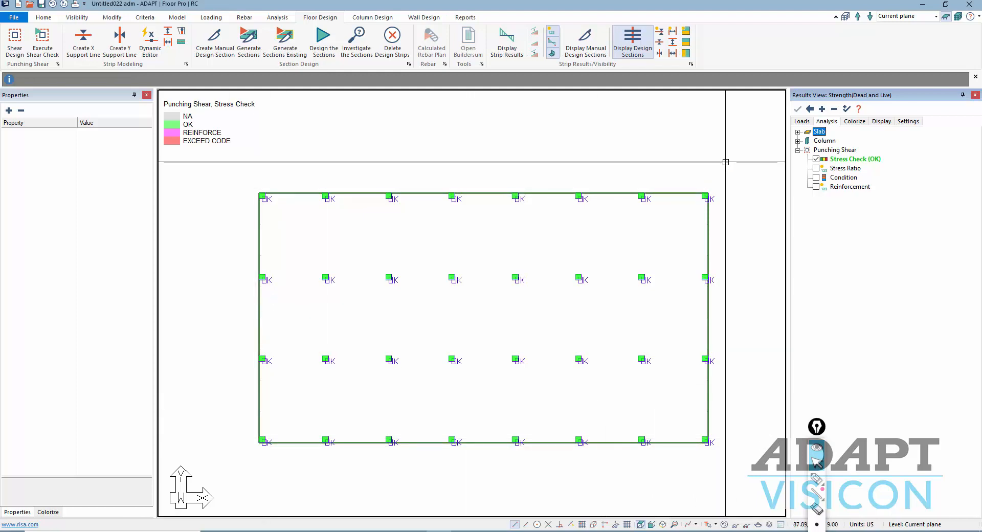
click(817, 167)
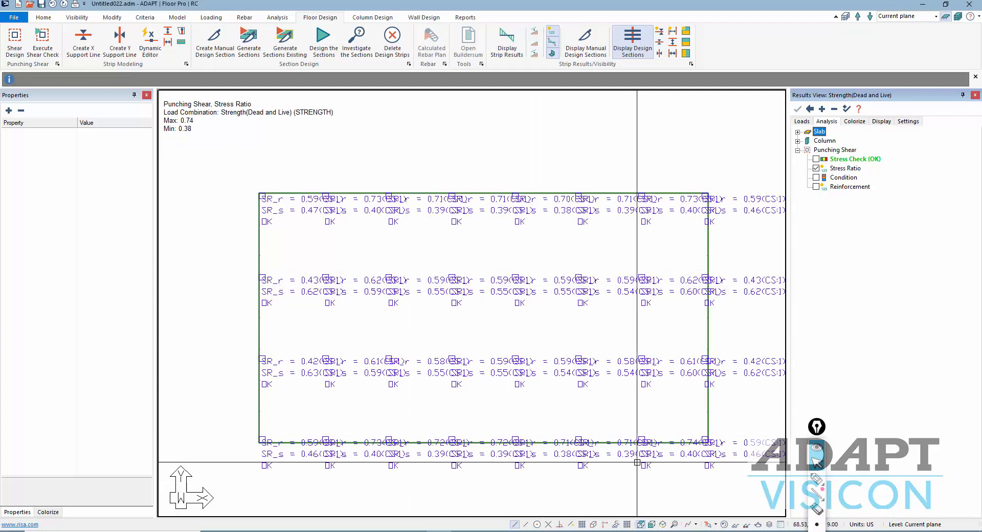
- Set the column label font height to 1.00 in View Settings
click(77, 17)
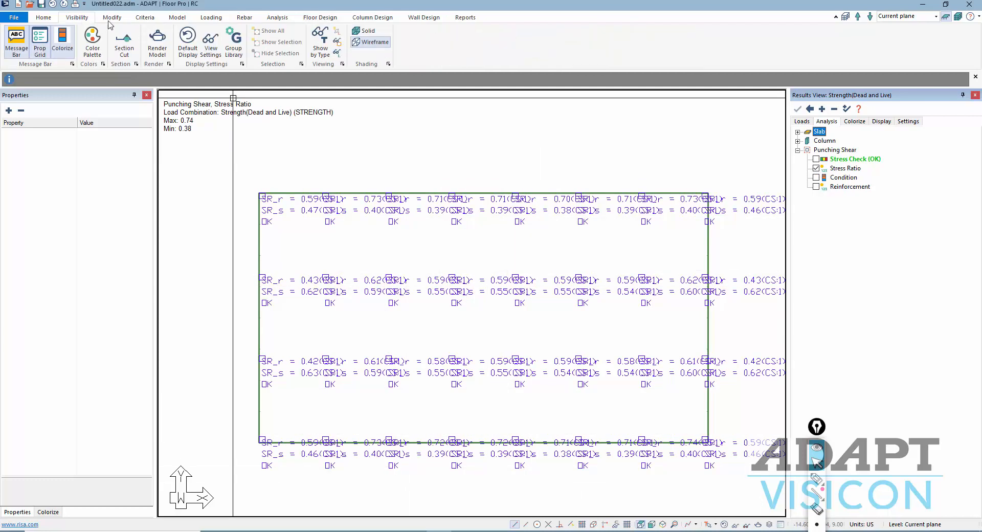
click(218, 49)
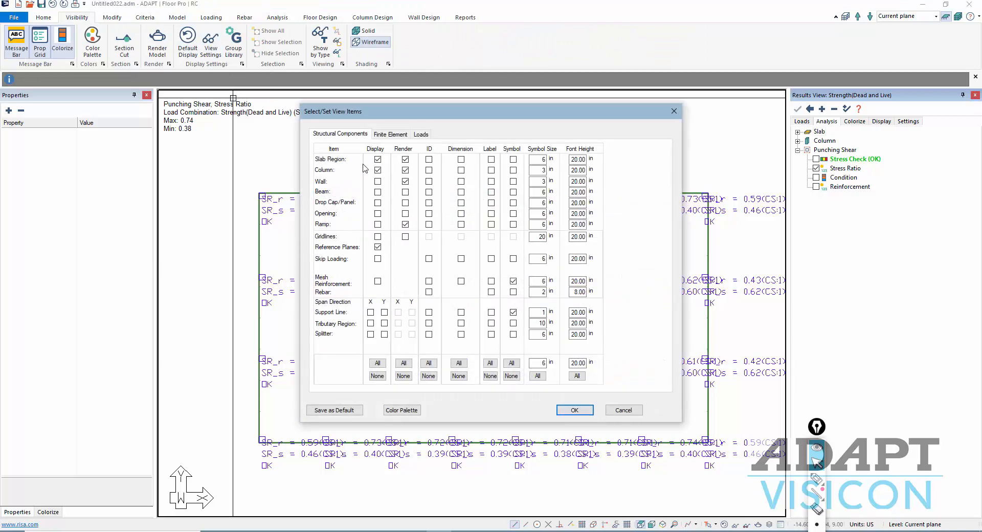
double_click(575, 170)
text(1)
click(570, 409)
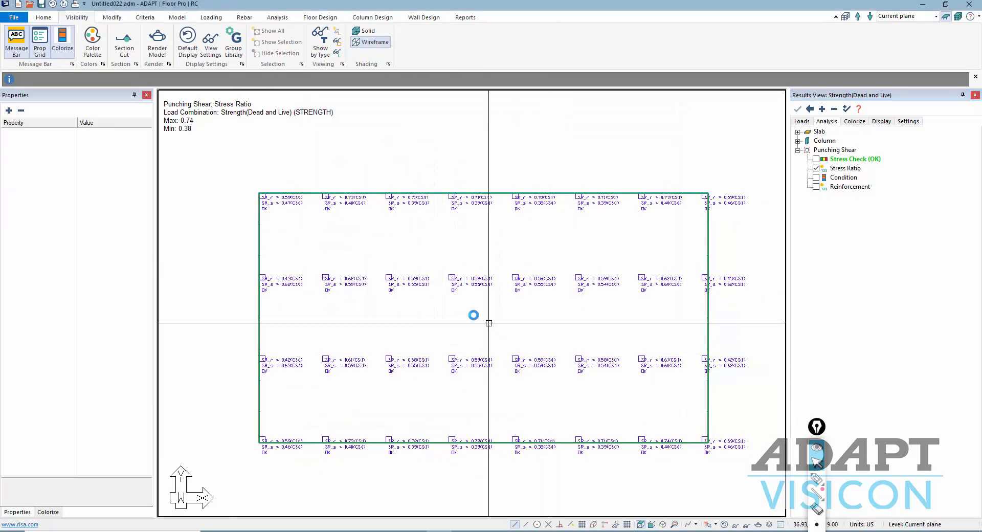
- Display each column's punching shear condition: interior, end/edge or corner
scroll(489, 323, up, 3)
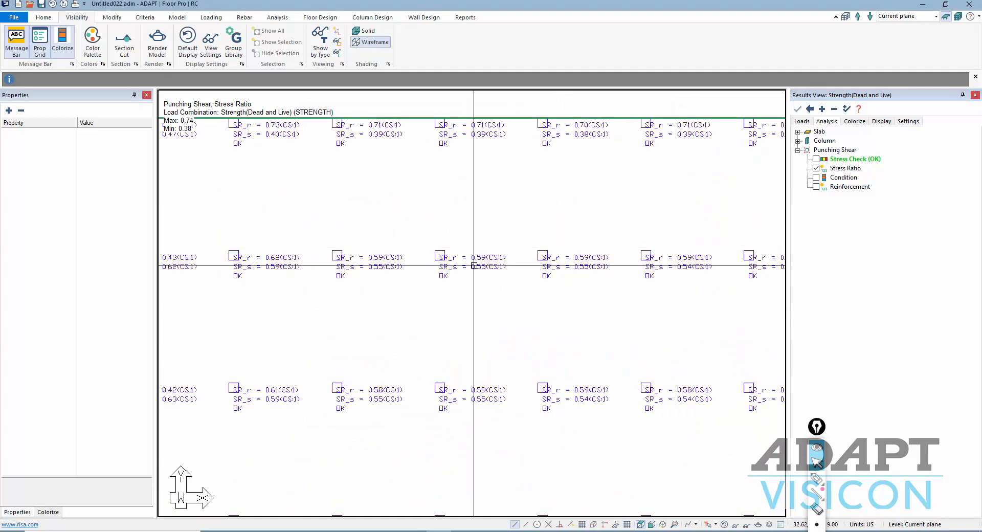
scroll(474, 266, down, 2)
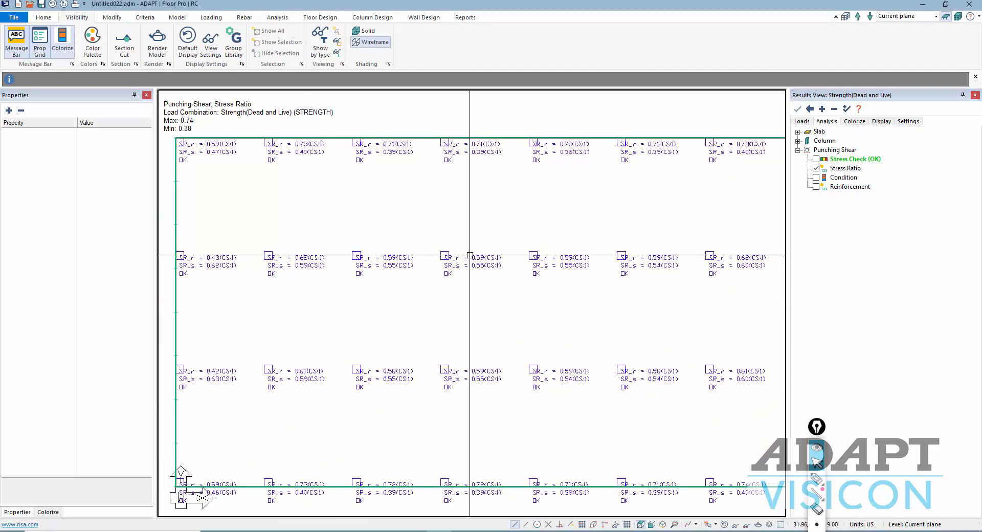
scroll(471, 256, up, 1)
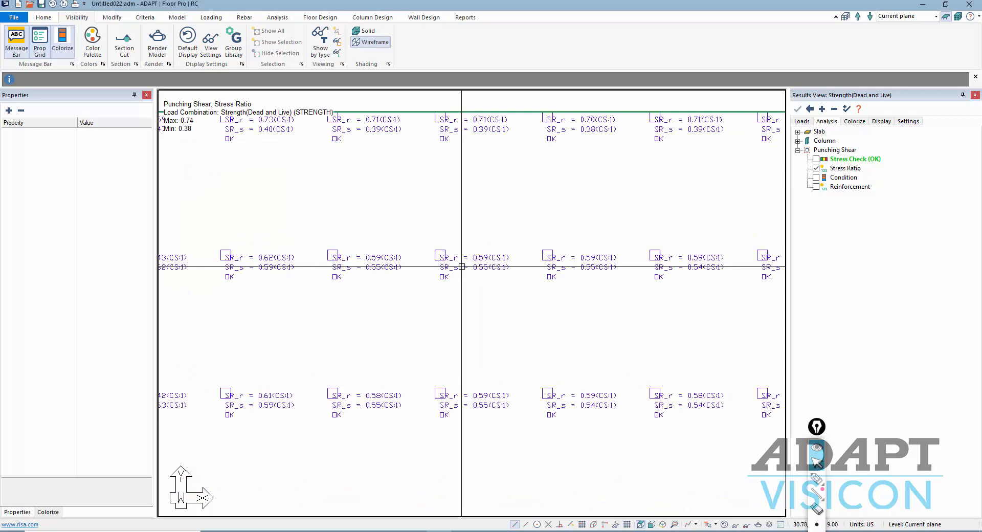
scroll(494, 260, up, 1)
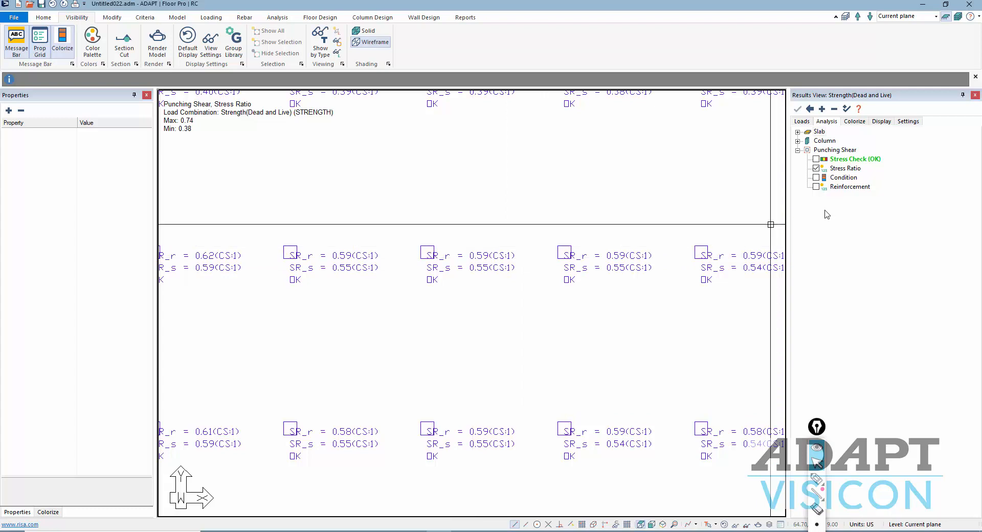
click(816, 178)
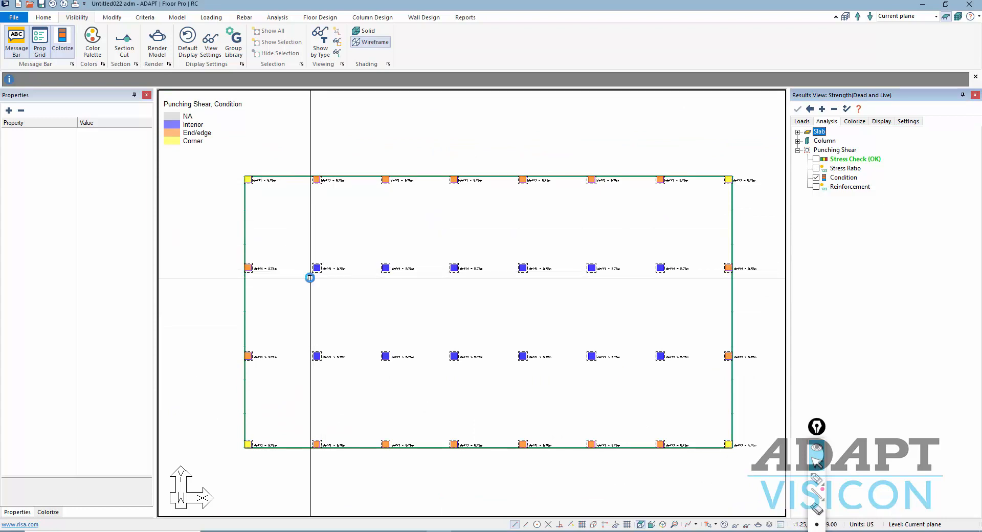
- Plot the punching shear reinforcement at every column and centre the slab plan in view
scroll(317, 271, up, 4)
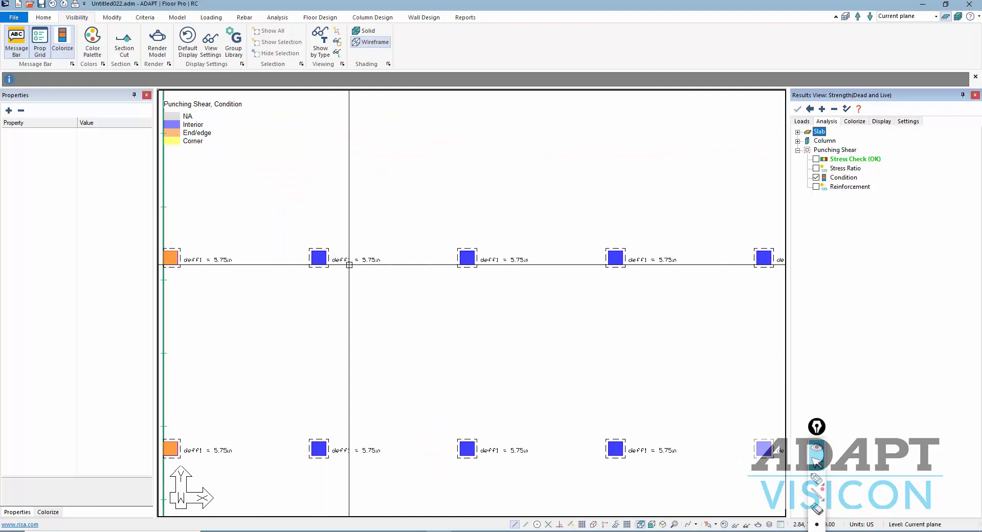
click(816, 186)
scroll(406, 265, down, 3)
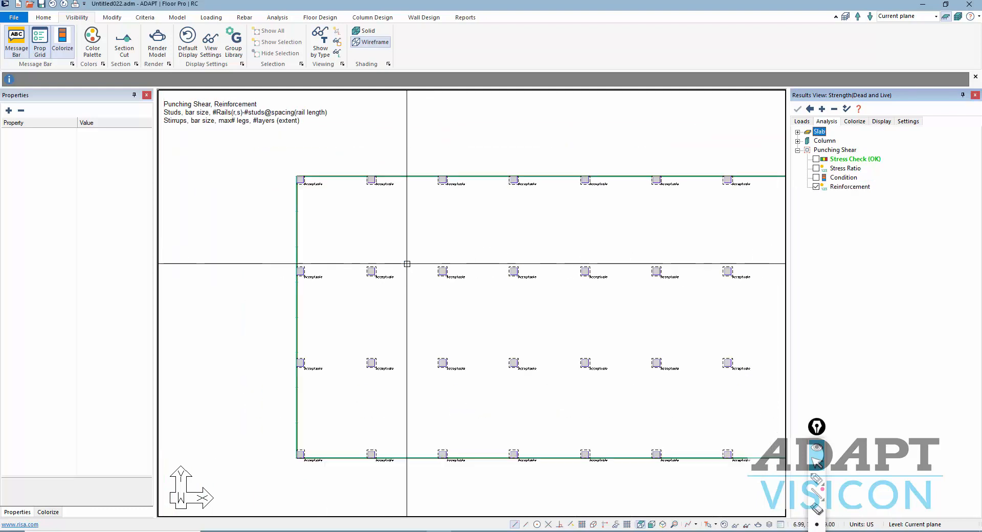
middle_drag(434, 274, 341, 260)
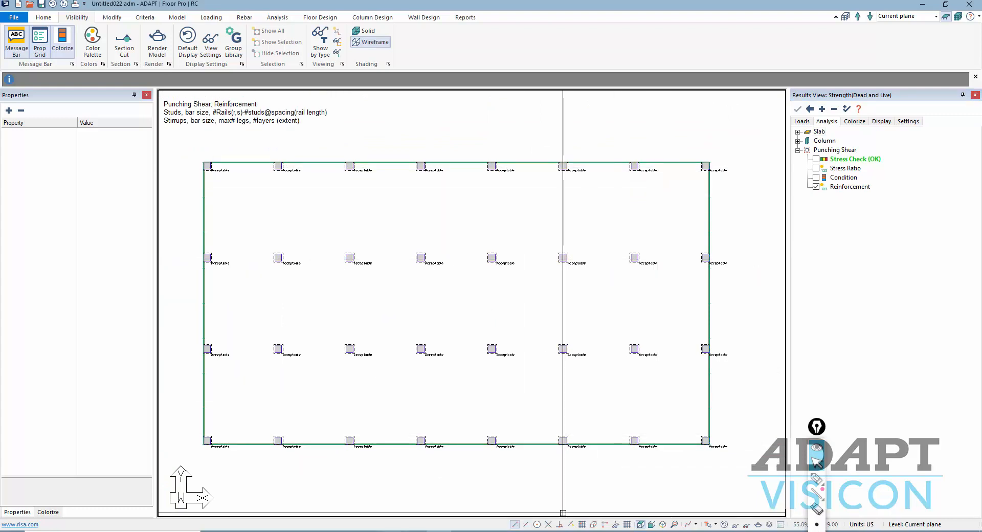
mouse_move(390, 531)
click(390, 489)
scroll(617, 297, up, 9)
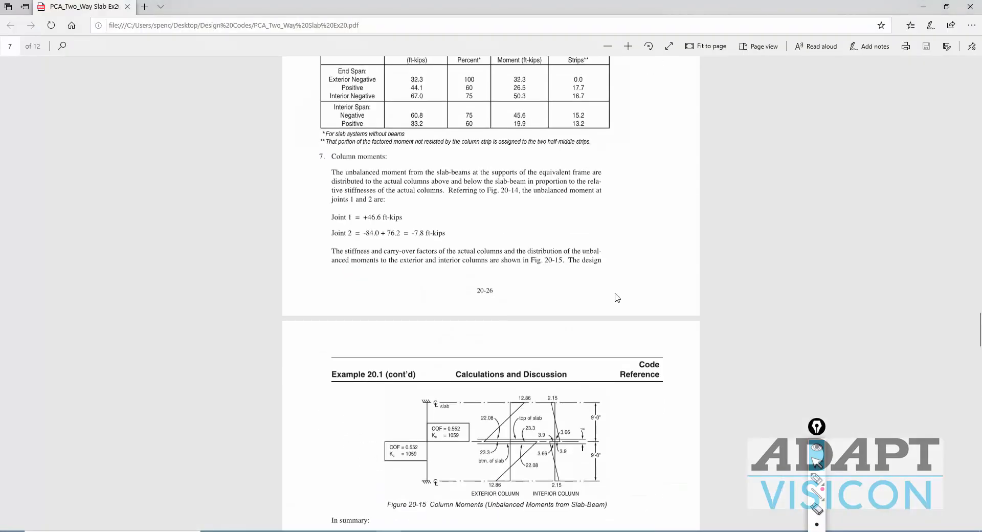
scroll(604, 302, up, 20)
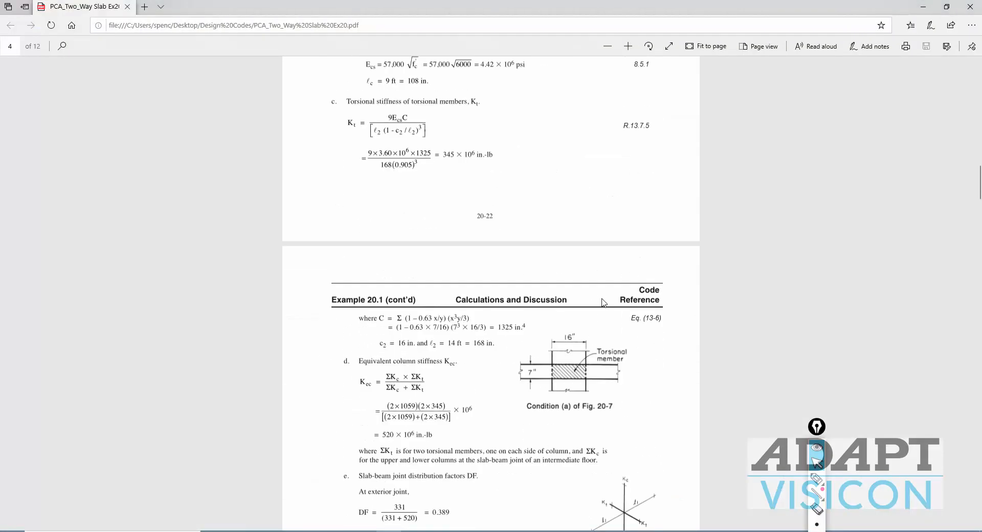
scroll(603, 302, up, 20)
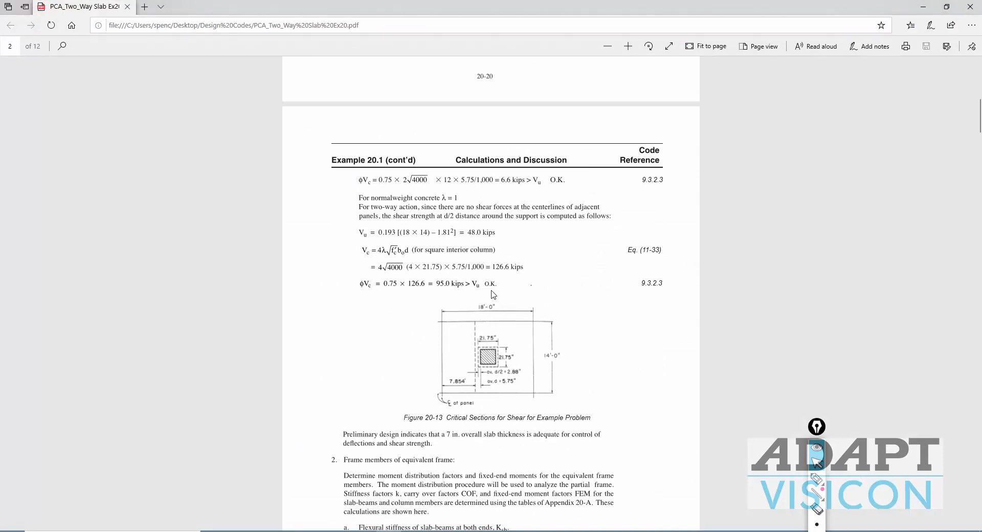
click(924, 6)
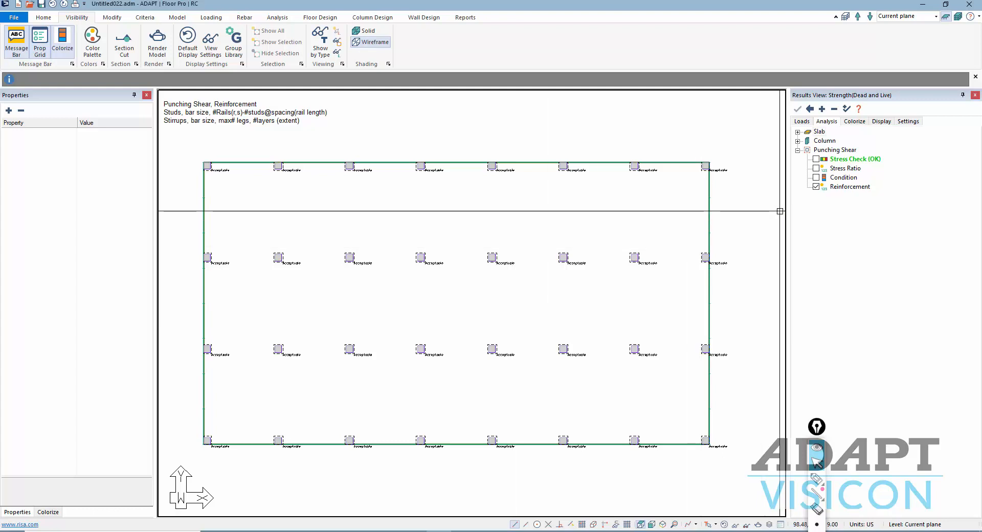
- Hide the punching shear reinforcement results, then re-run Design the Sections and save the results
click(816, 187)
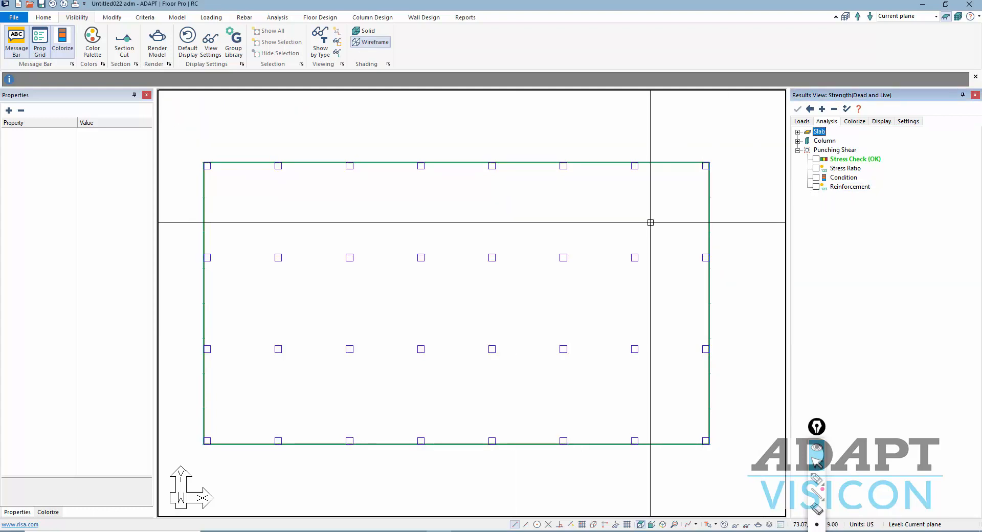
scroll(648, 225, down, 1)
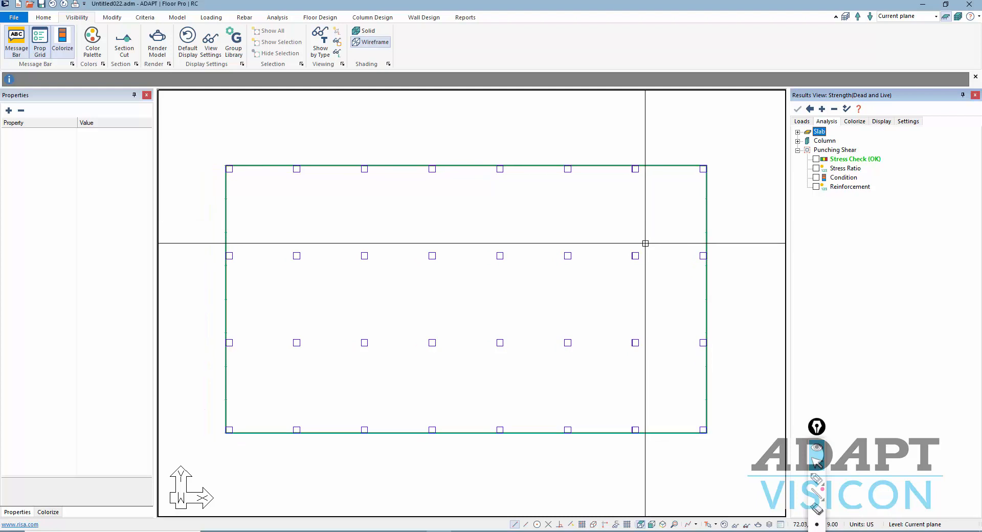
click(307, 18)
click(322, 49)
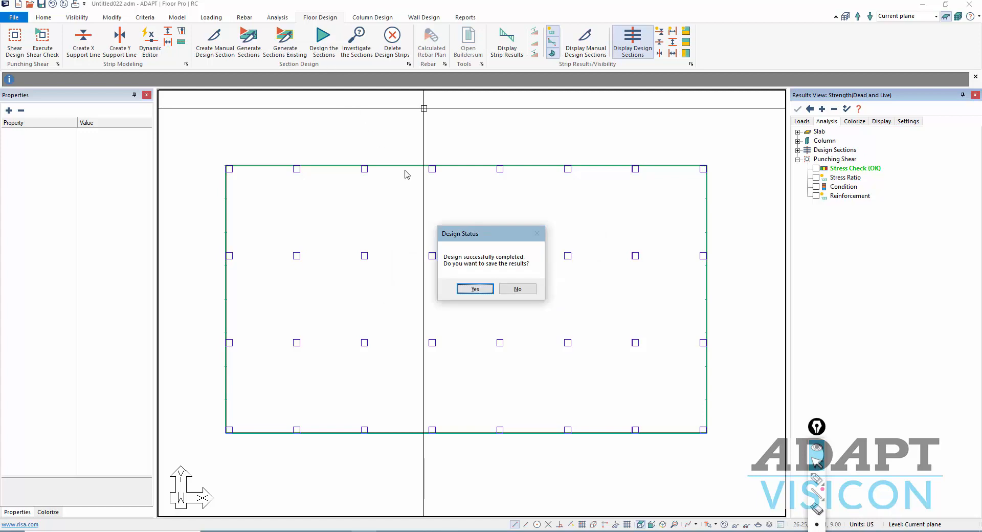
click(471, 289)
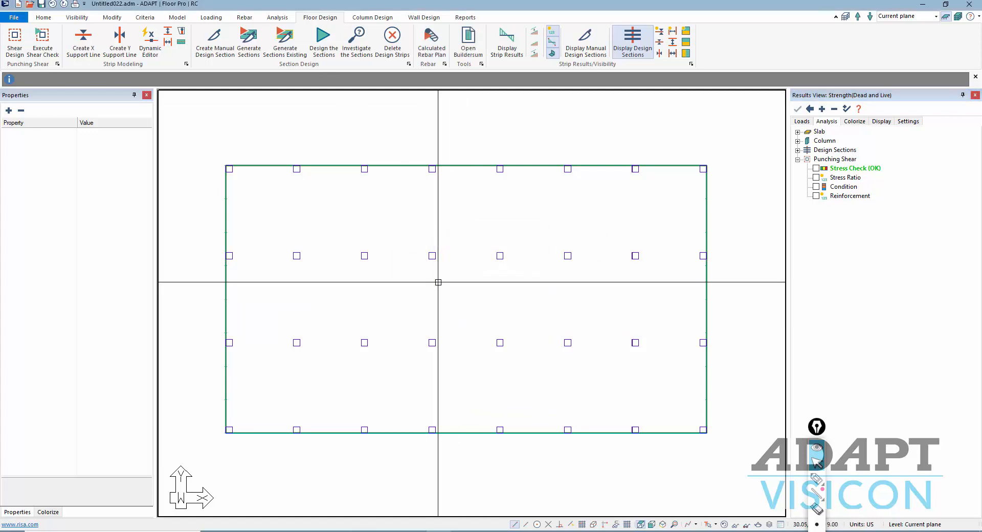
- Run the Cracked Deflection calculation for the slab and dismiss the completion message
click(277, 18)
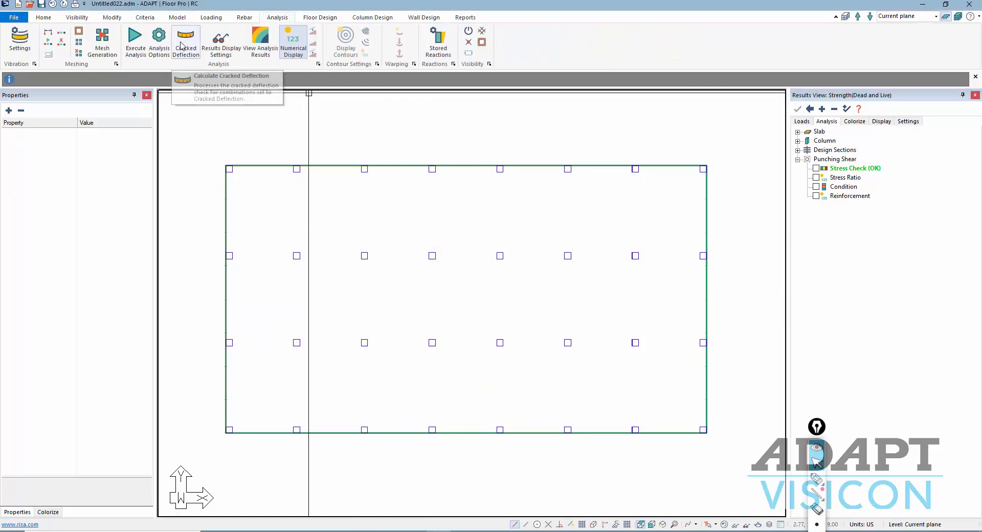
click(182, 41)
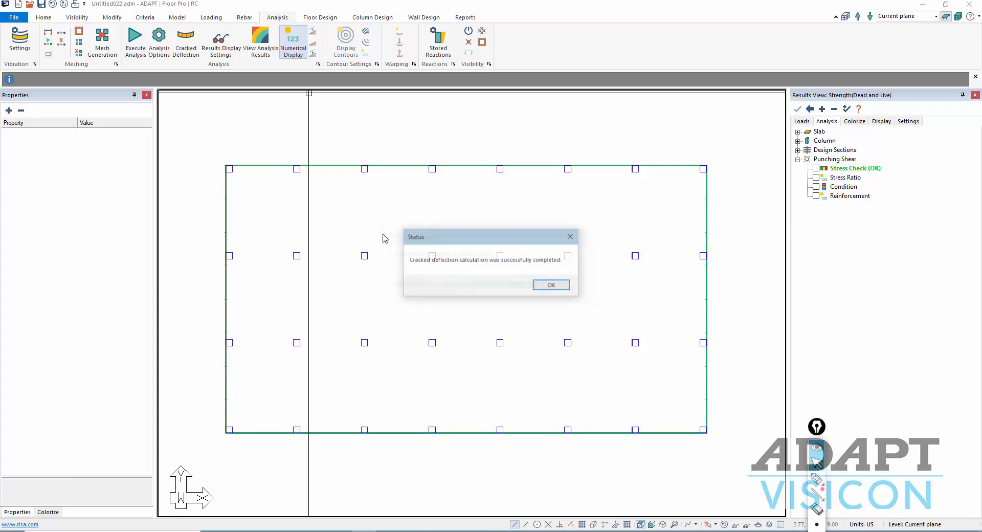
click(559, 286)
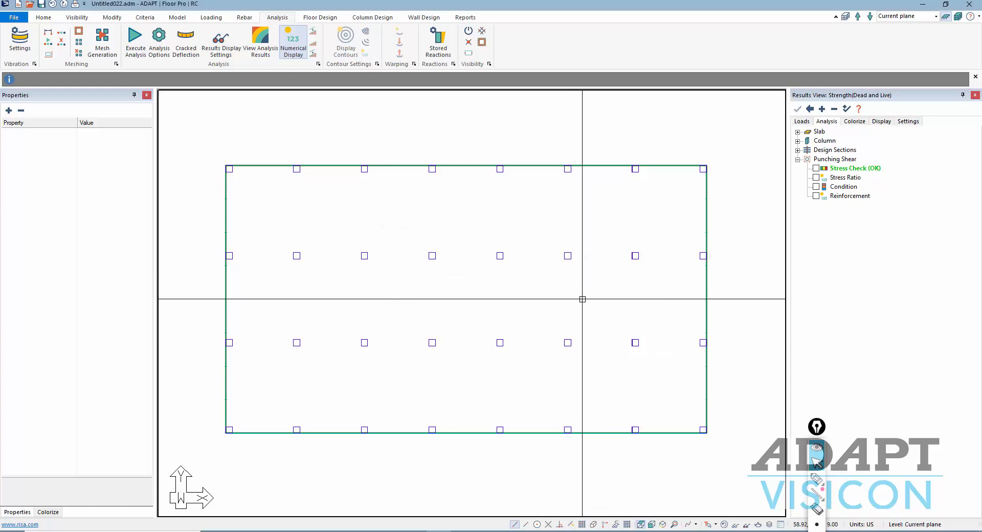
- Select the CR_TOTAL cracked-deflection combination and plot slab Z-Translation contours, ranging 0.00 to -0.11 in
click(802, 122)
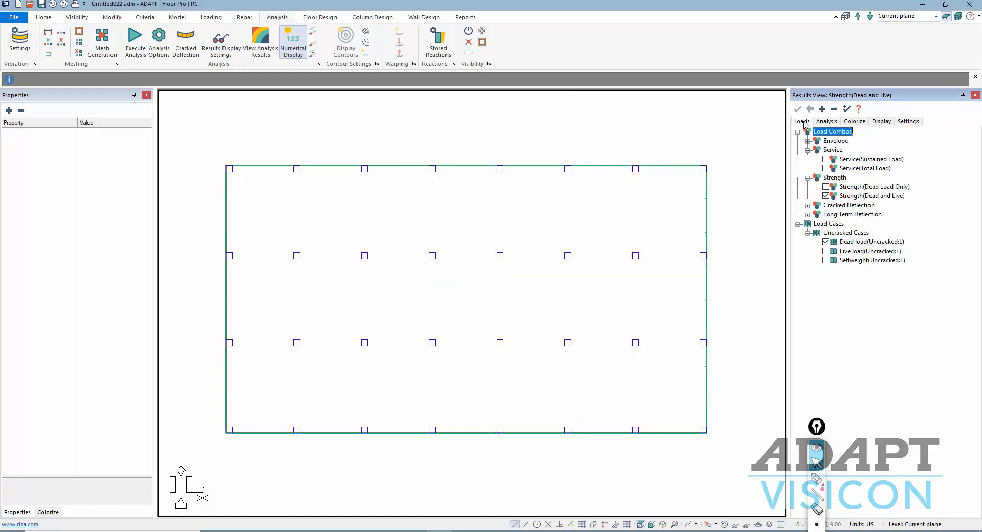
click(808, 206)
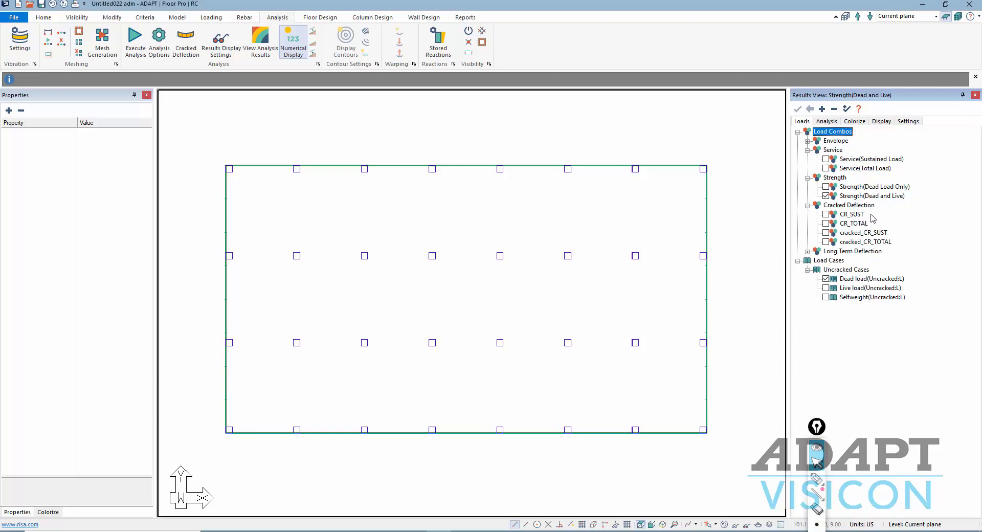
click(826, 223)
click(825, 122)
click(798, 132)
click(807, 141)
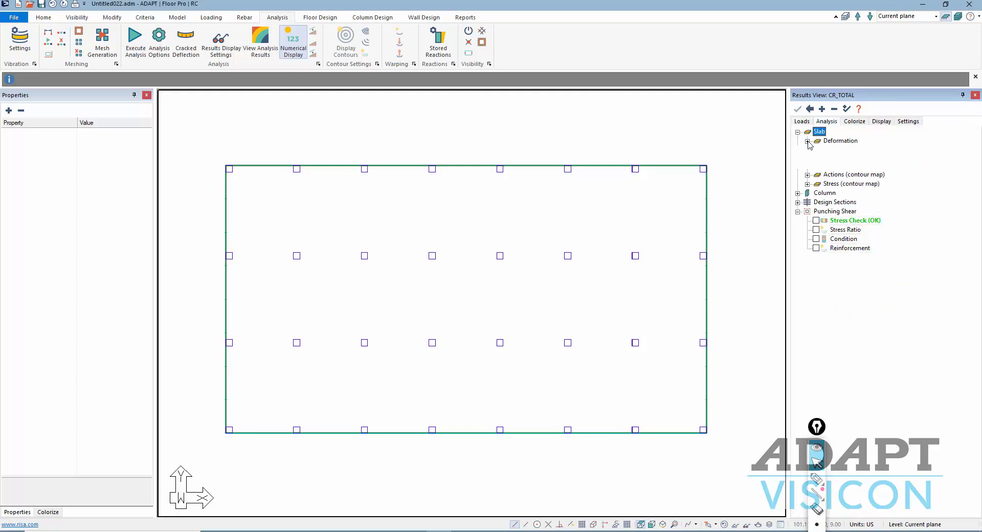
click(858, 167)
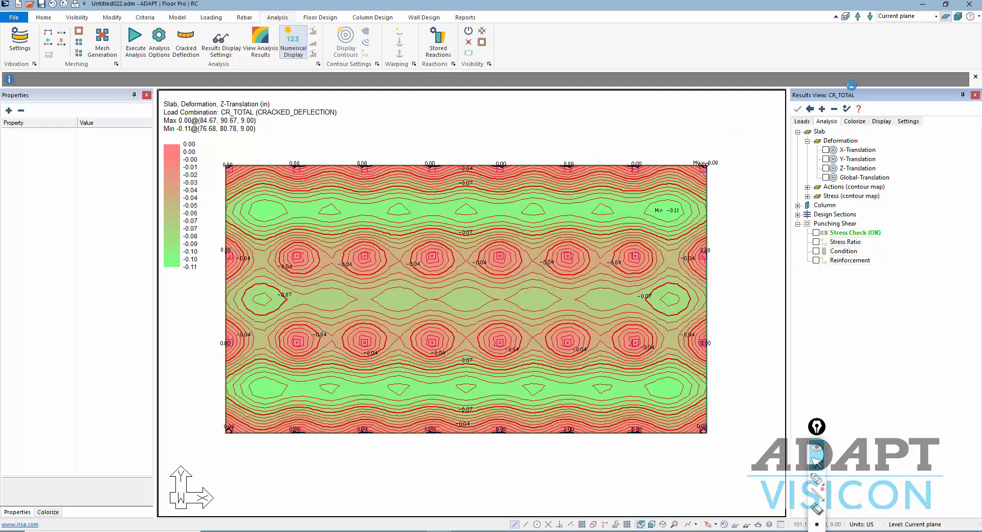
- Switch results to cracked_CR_TOTAL and contour reduced rotational stiffness about XX, ranging 0.71 to 1.00
click(803, 122)
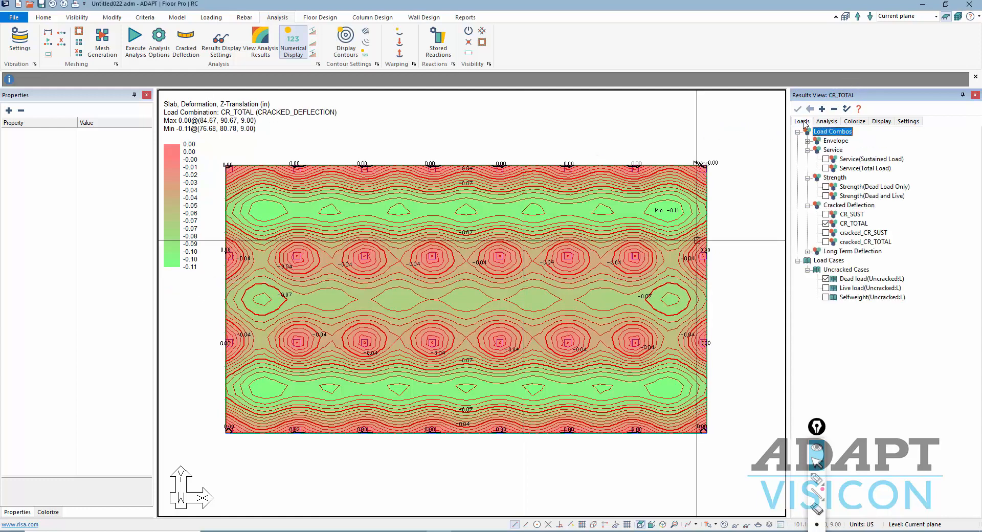
click(825, 242)
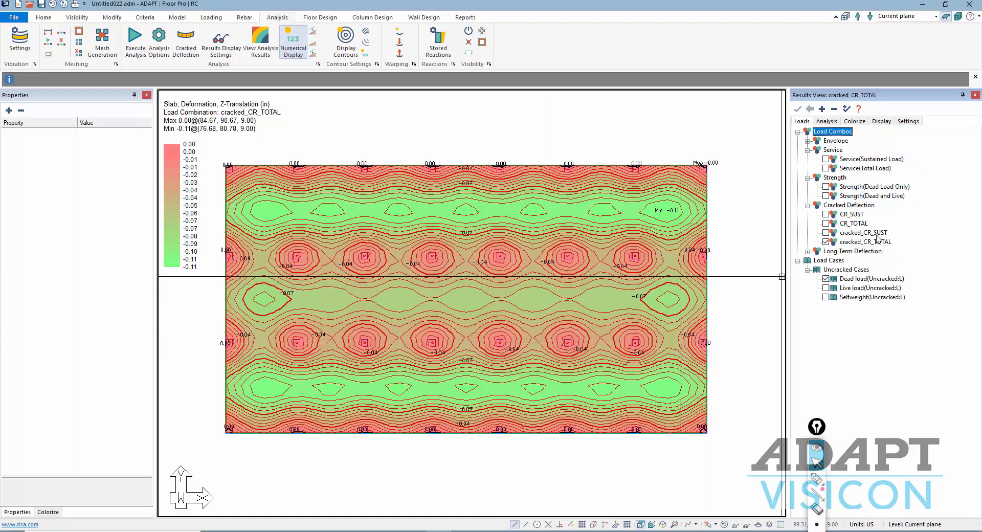
click(828, 122)
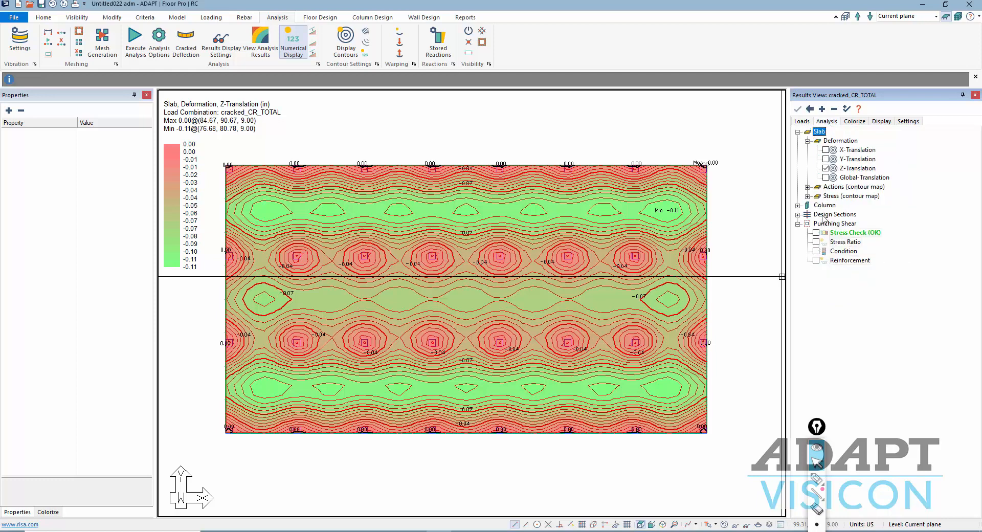
click(808, 187)
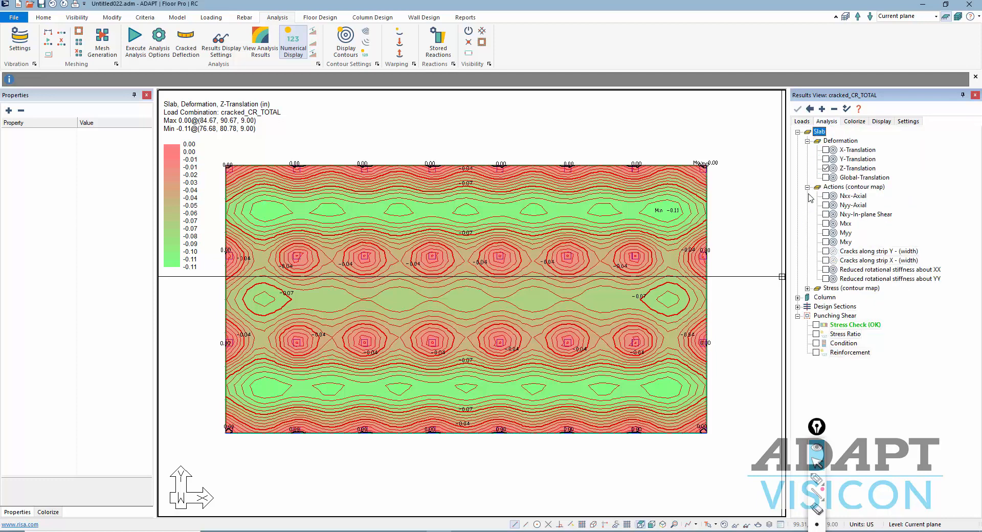
click(826, 270)
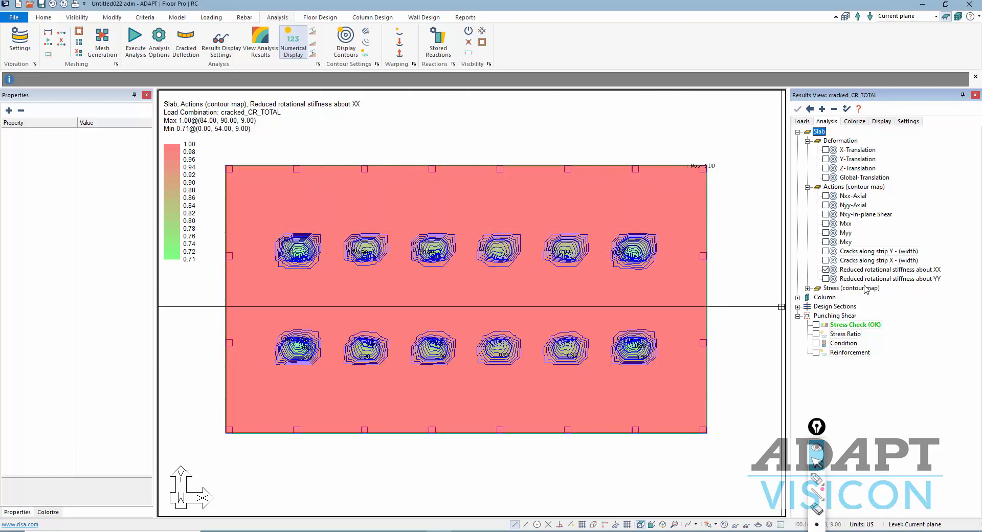
- Compare the reduced rotational stiffness contours about YY and XX, then clear the stiffness plot
click(826, 279)
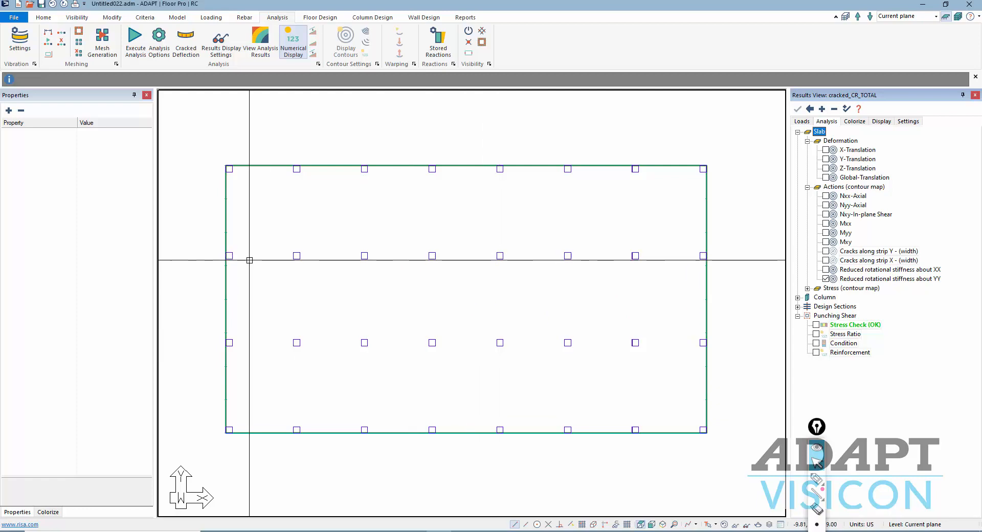
click(826, 270)
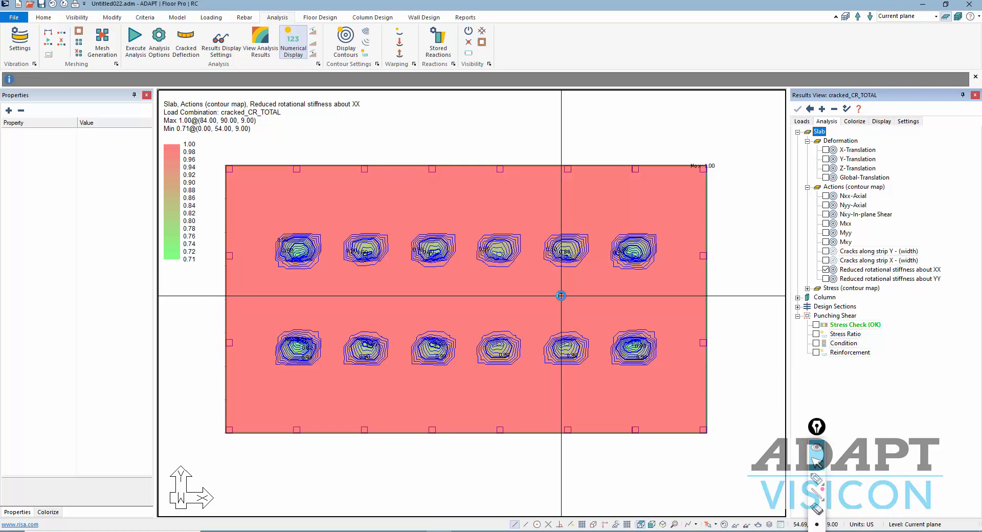
click(827, 270)
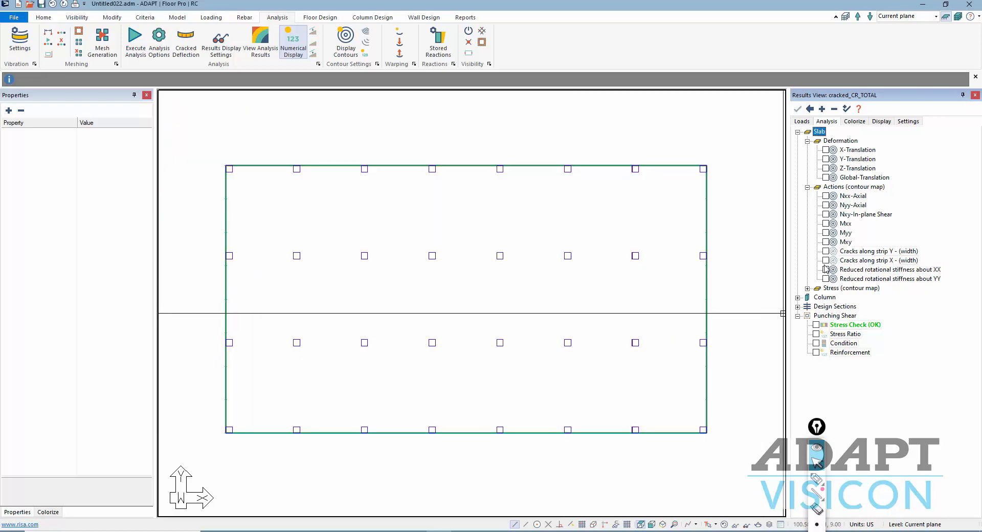
- Select the cracked_LT_DEF long-term deflection combination and plot its slab Z-Translation
click(802, 122)
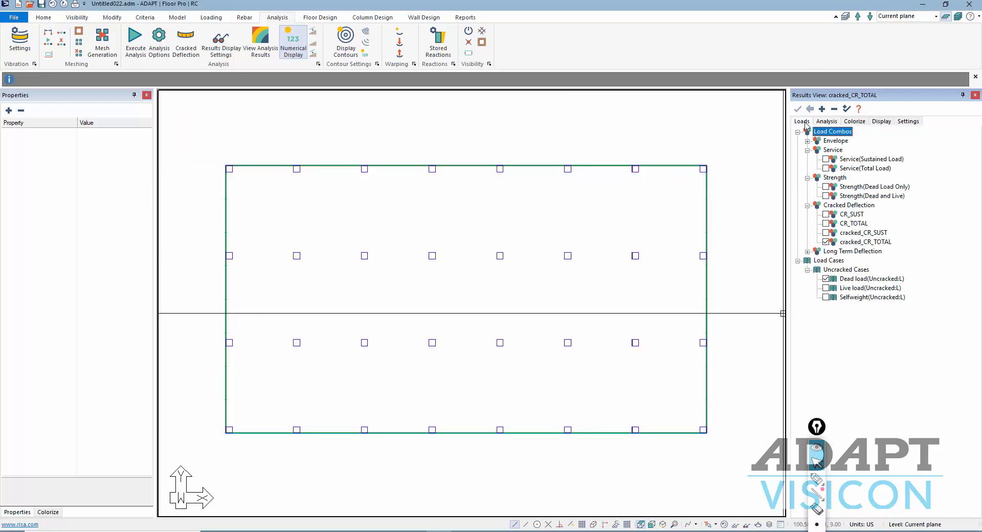
click(807, 251)
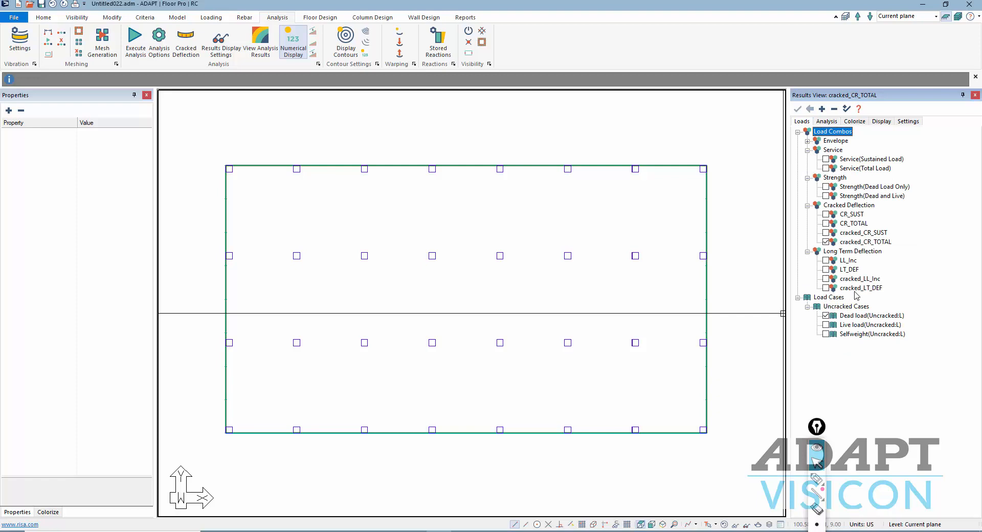
click(825, 288)
click(827, 168)
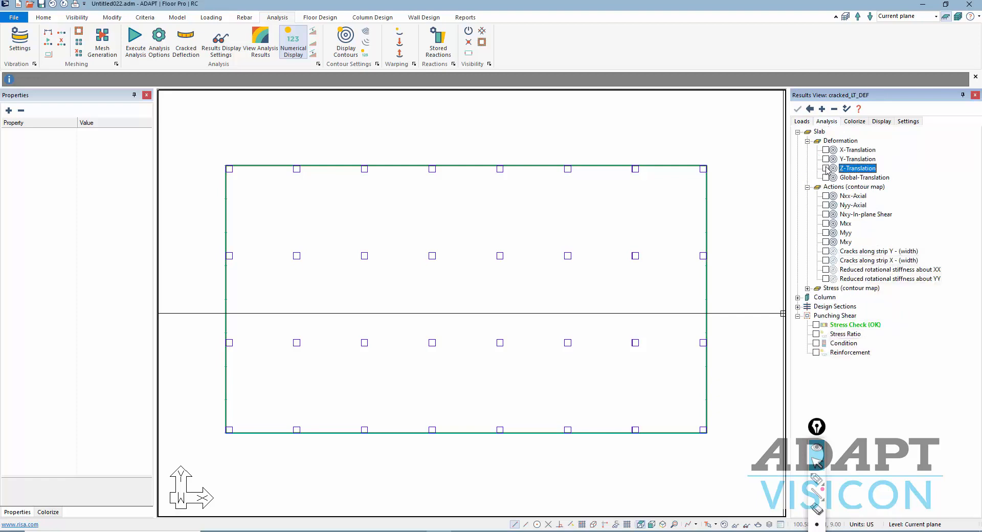